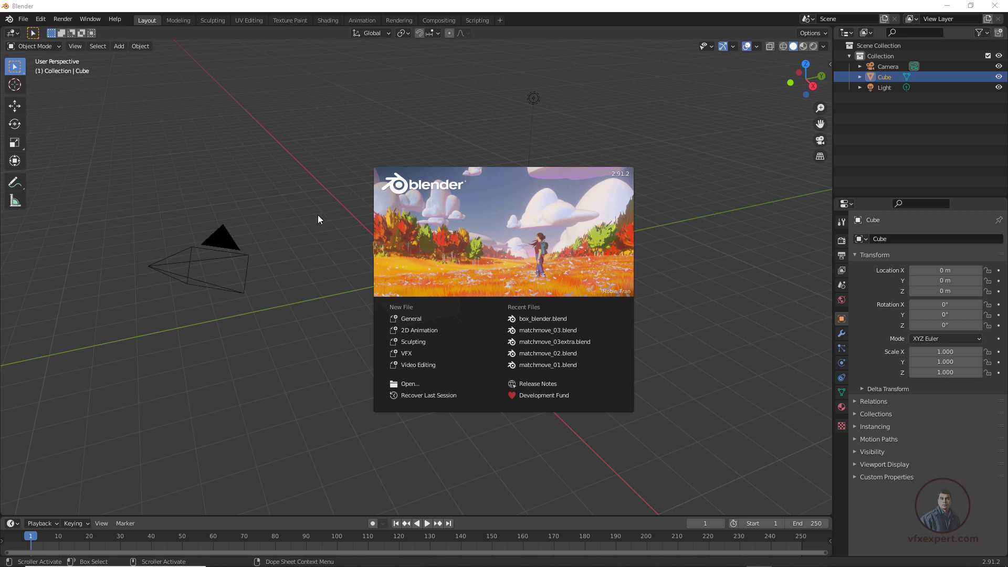
# - Dismiss the splash screen and look over the Shading and Compositing workspaces, returning to Layout
pyautogui.click(317, 216)
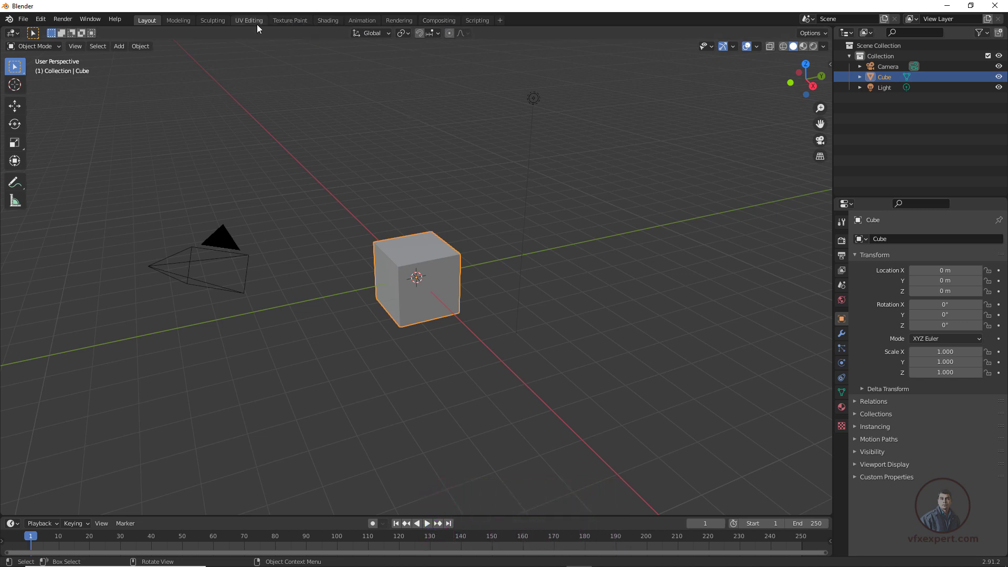
pyautogui.click(329, 20)
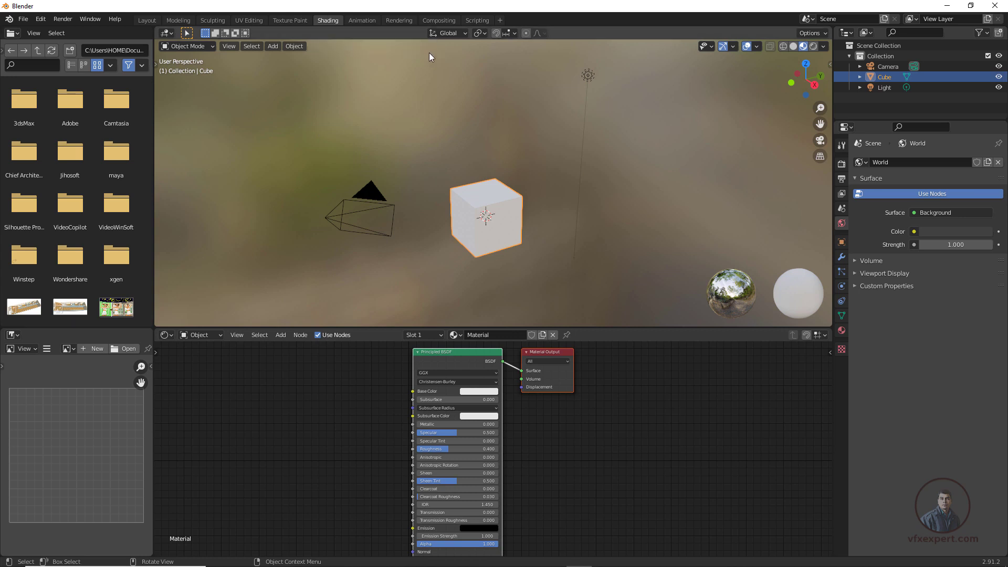
pyautogui.click(439, 21)
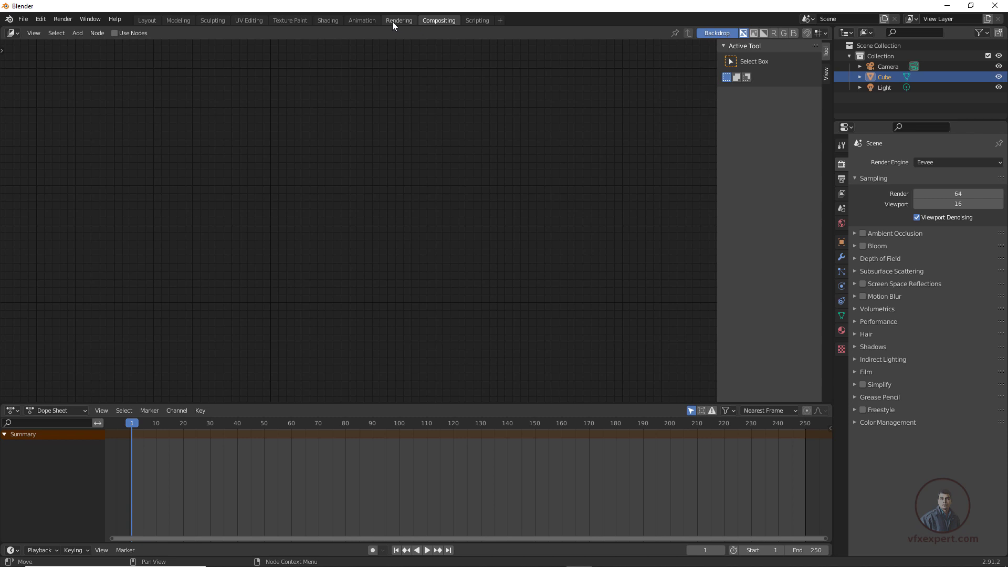
pyautogui.click(149, 20)
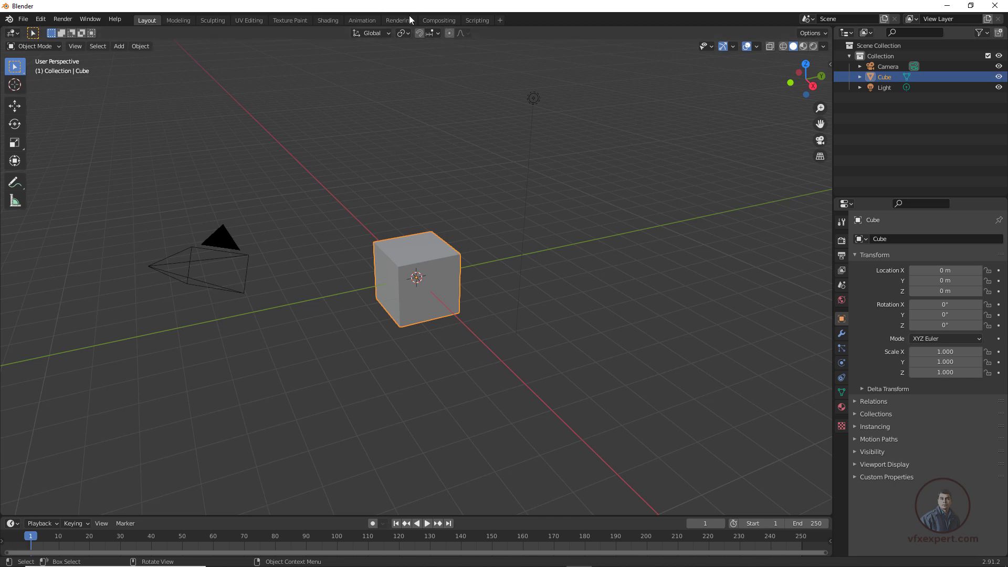
# - Enable Use Nodes in the Compositing workspace and space the Render Layers and Composite nodes apart
pyautogui.click(444, 21)
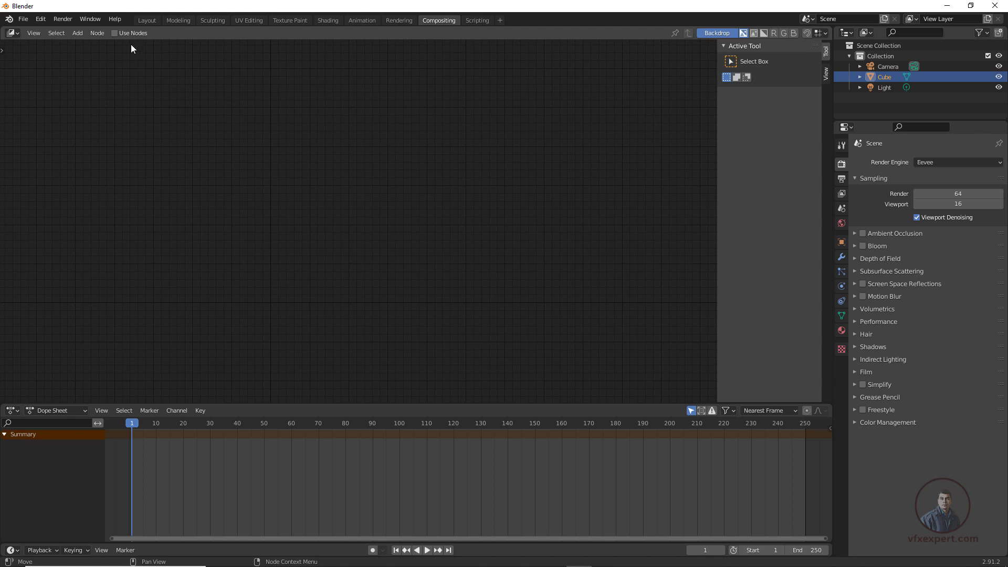
pyautogui.click(115, 33)
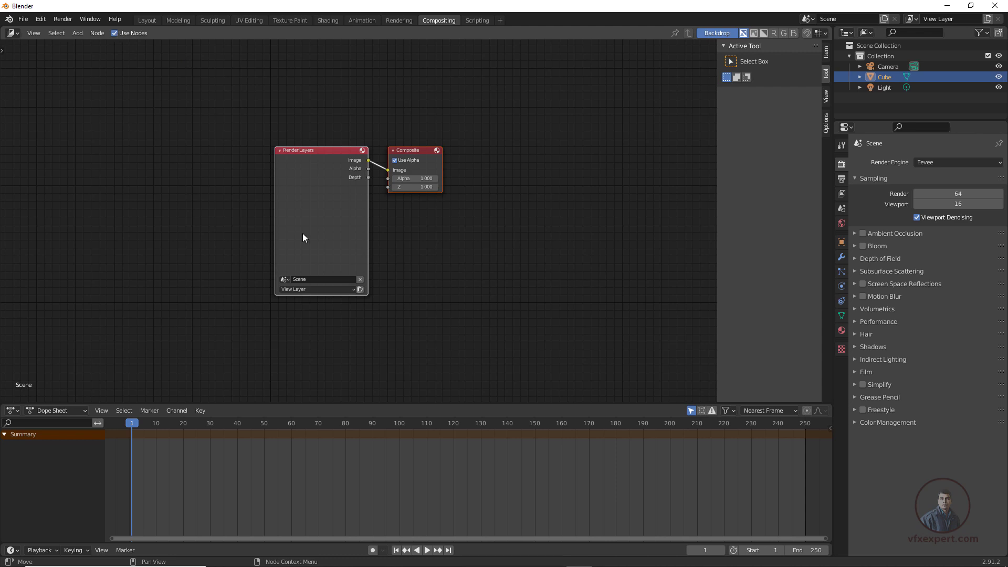
pyautogui.moveTo(424, 150); pyautogui.dragTo(503, 136)
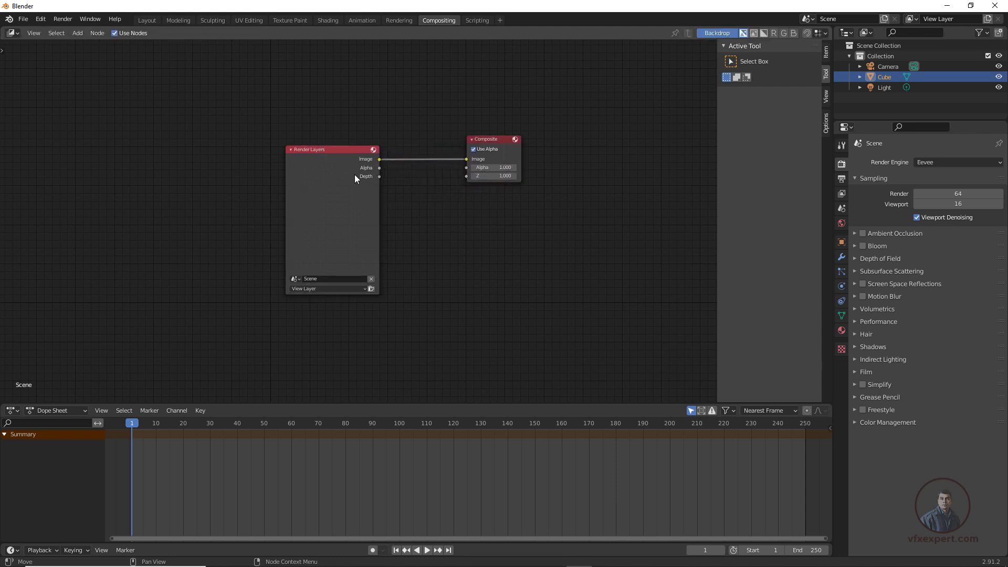
pyautogui.moveTo(355, 174); pyautogui.dragTo(346, 173)
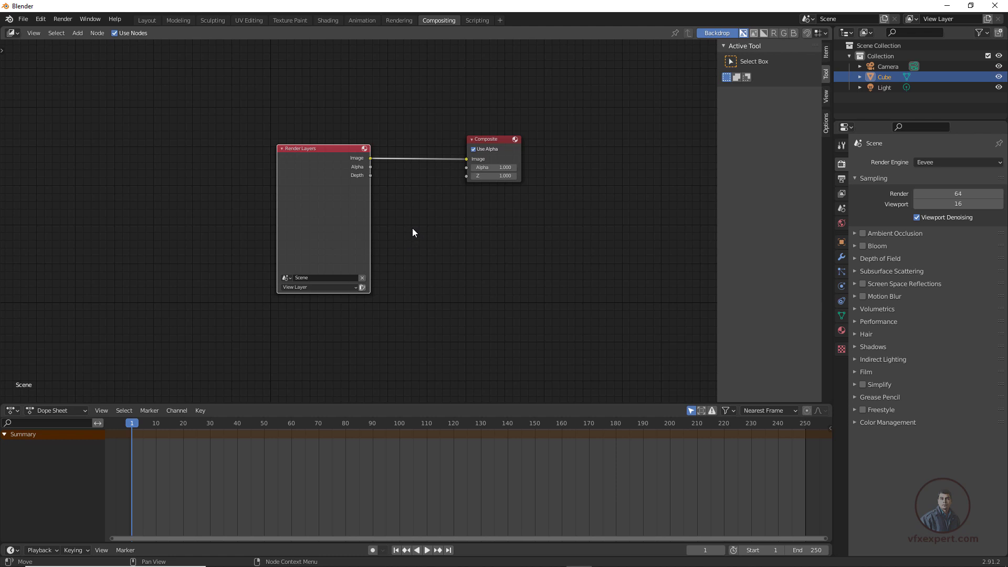
# - Revisit the Layout workspace briefly, return to Compositing and delete the Render Layers node
pyautogui.click(13, 33)
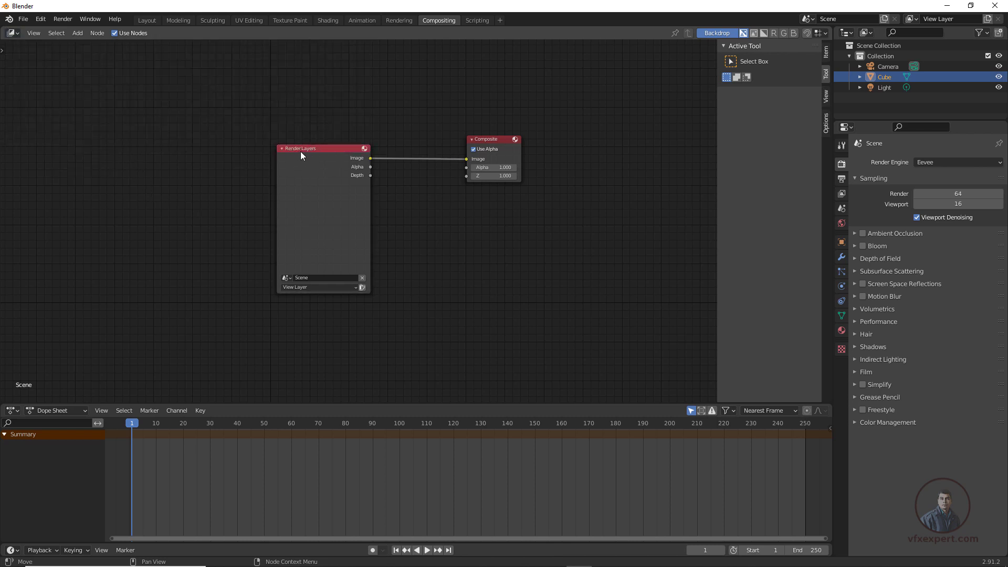
pyautogui.click(328, 153)
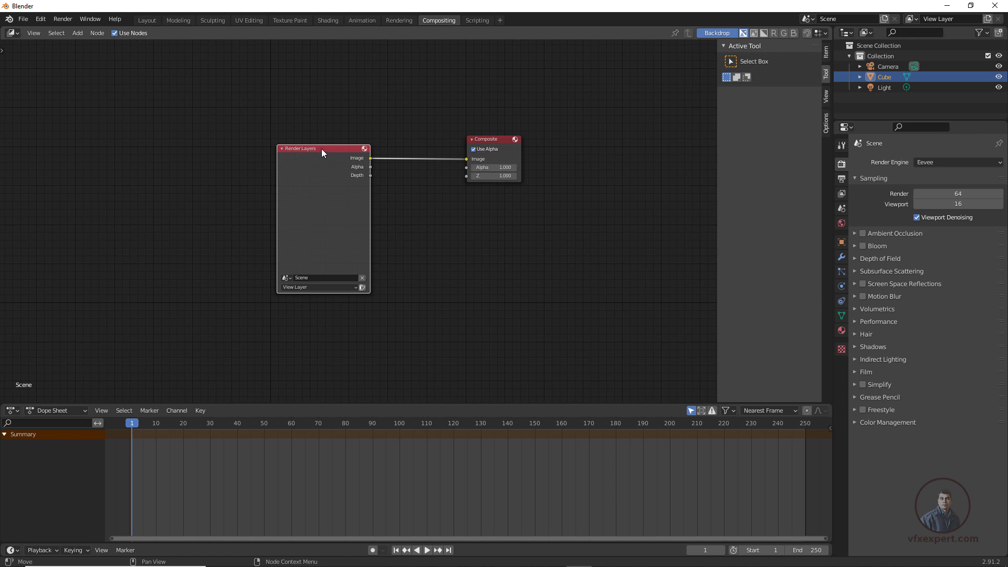
pyautogui.click(147, 20)
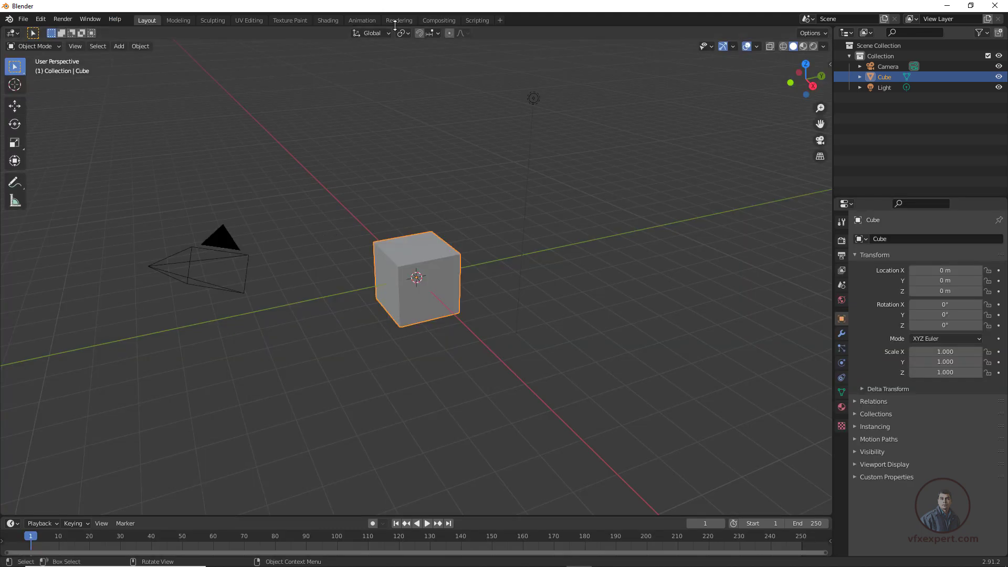
pyautogui.click(434, 20)
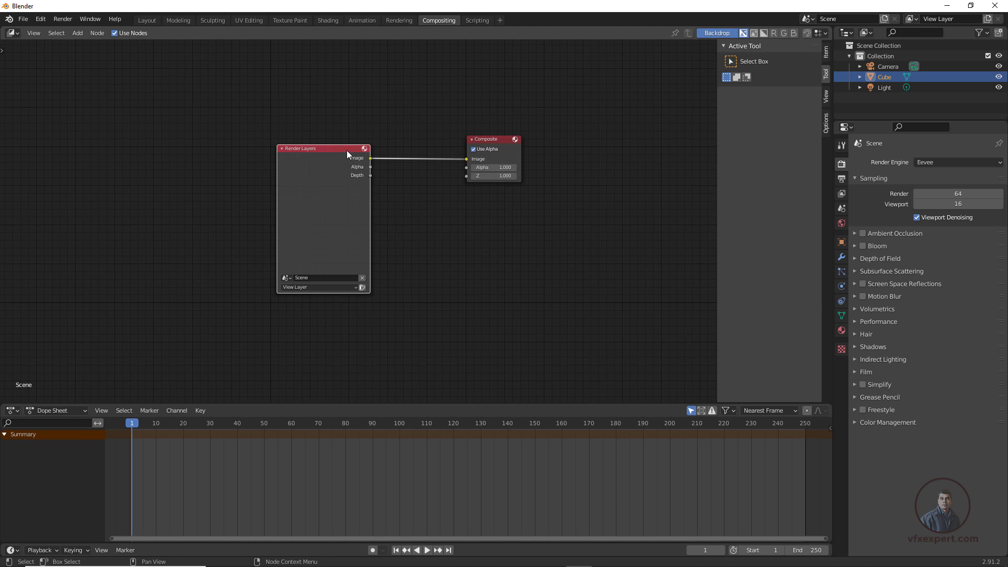
pyautogui.press('x')
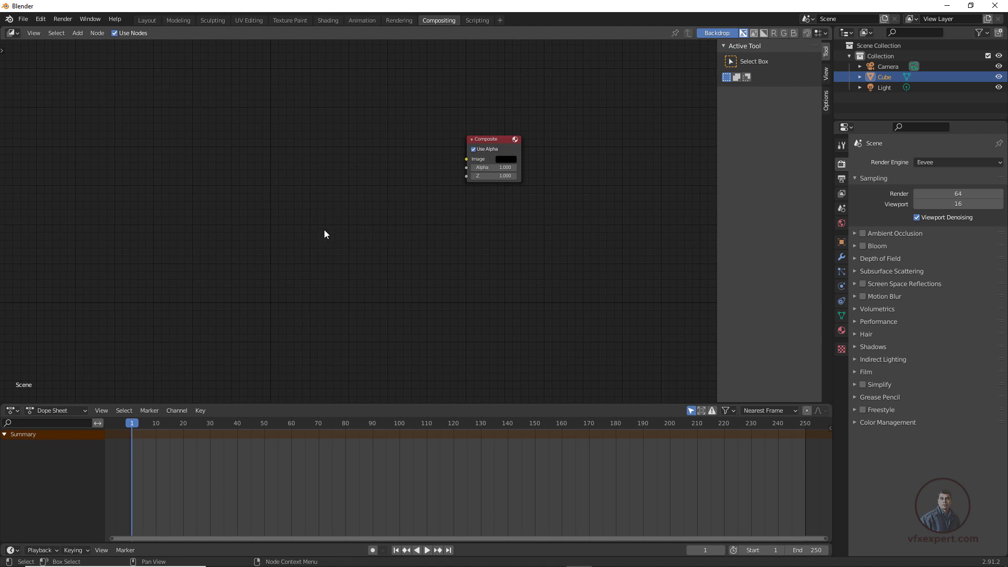
# - Add a Movie Clip input node and place it to the left of the Composite node
pyautogui.click(78, 34)
pyautogui.hotkey('shift', 'a')
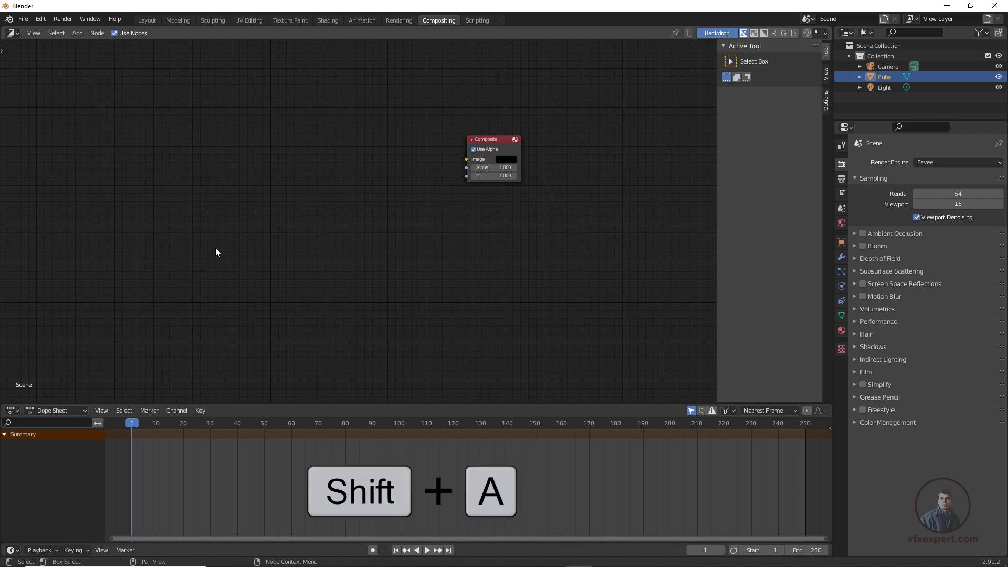
pyautogui.hotkey('shift', 'a')
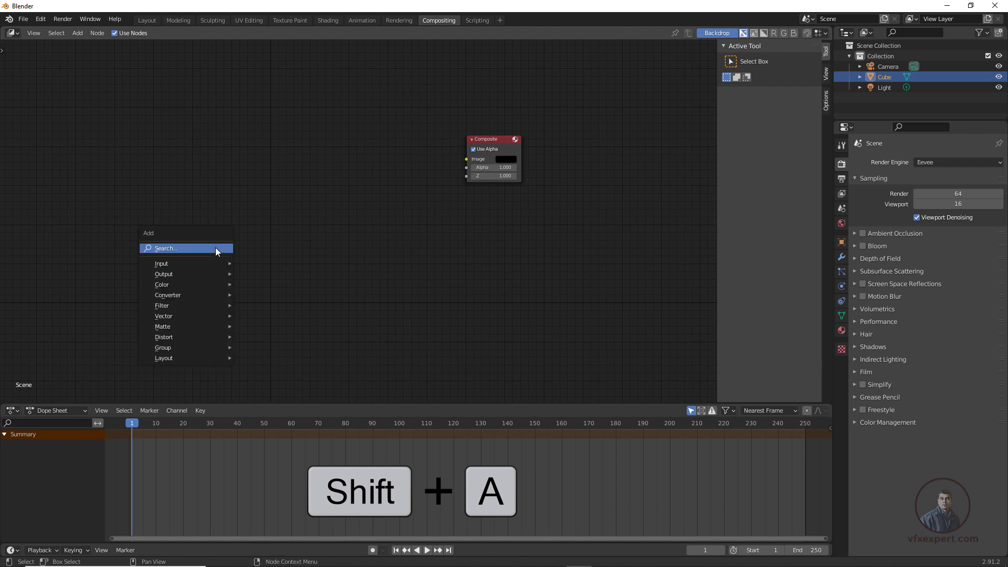
pyautogui.moveTo(172, 264)
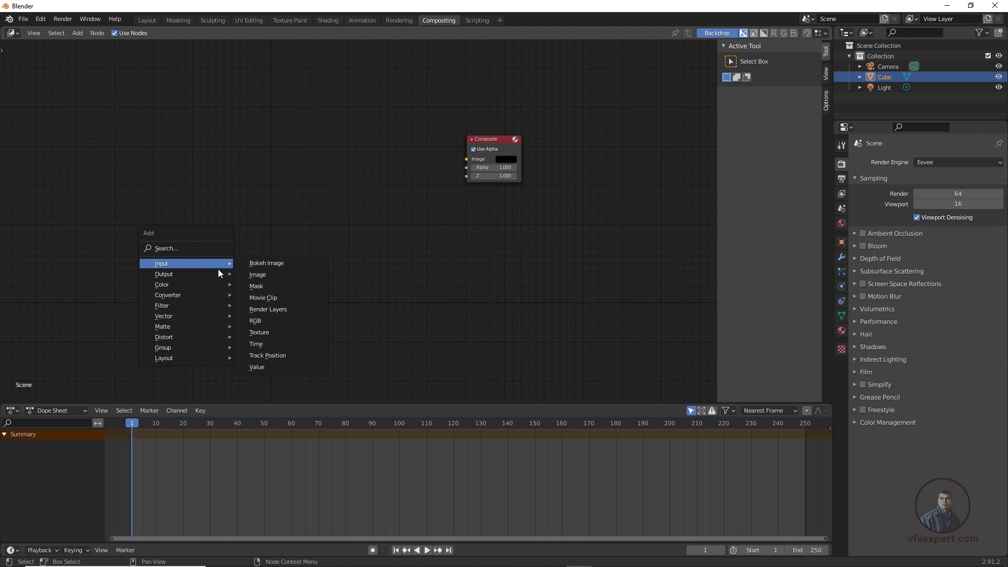
pyautogui.click(269, 298)
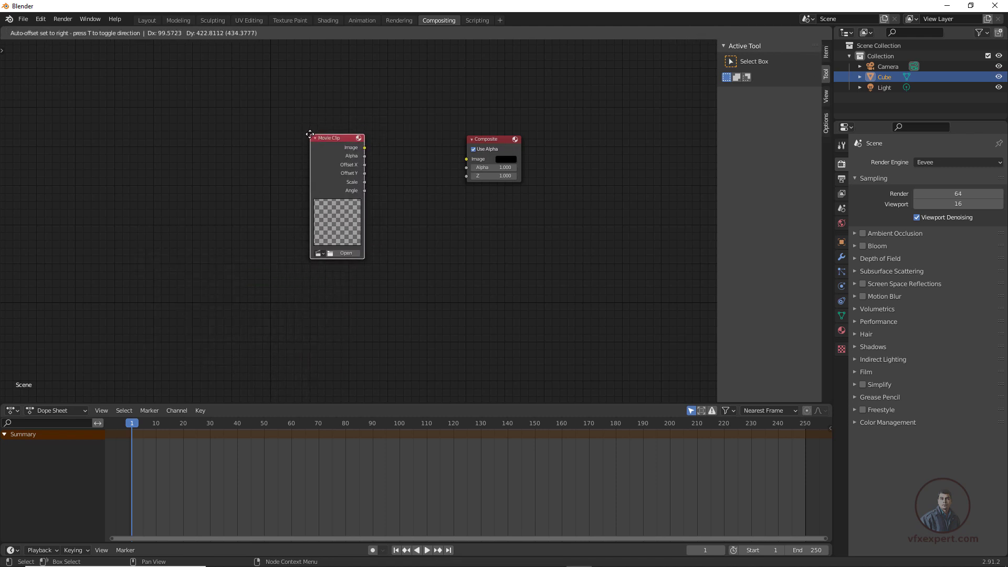
pyautogui.click(312, 130)
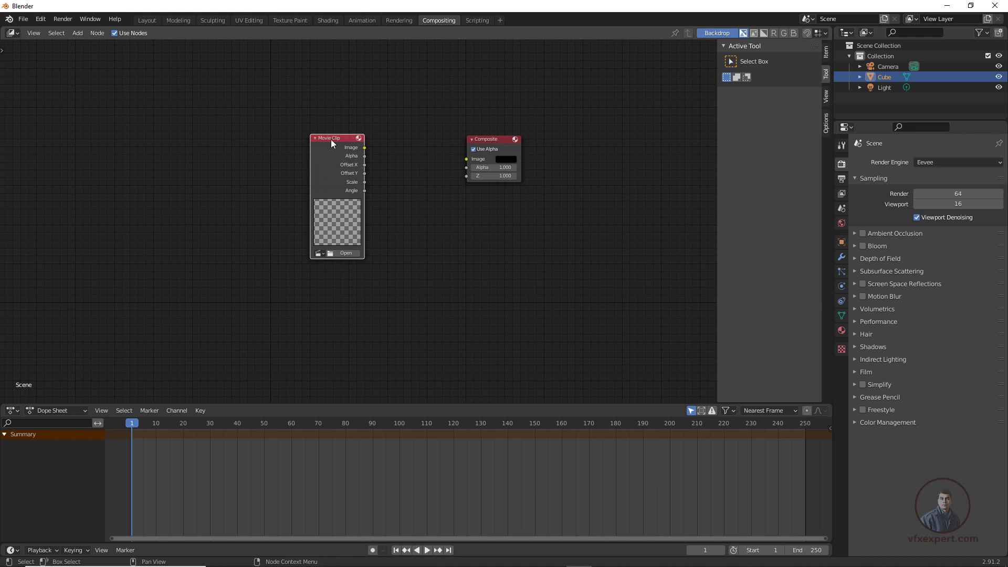
# - Load danceman_shot.00000.png from New Vfx Footage\Blender Classes\Image sequences\dance man into the Movie Clip node
pyautogui.click(345, 253)
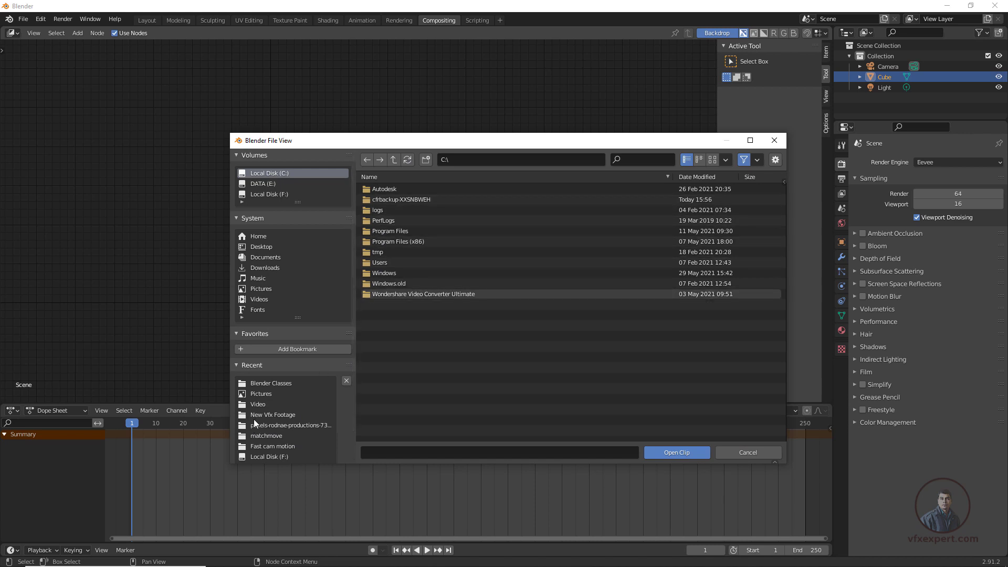
pyautogui.click(286, 414)
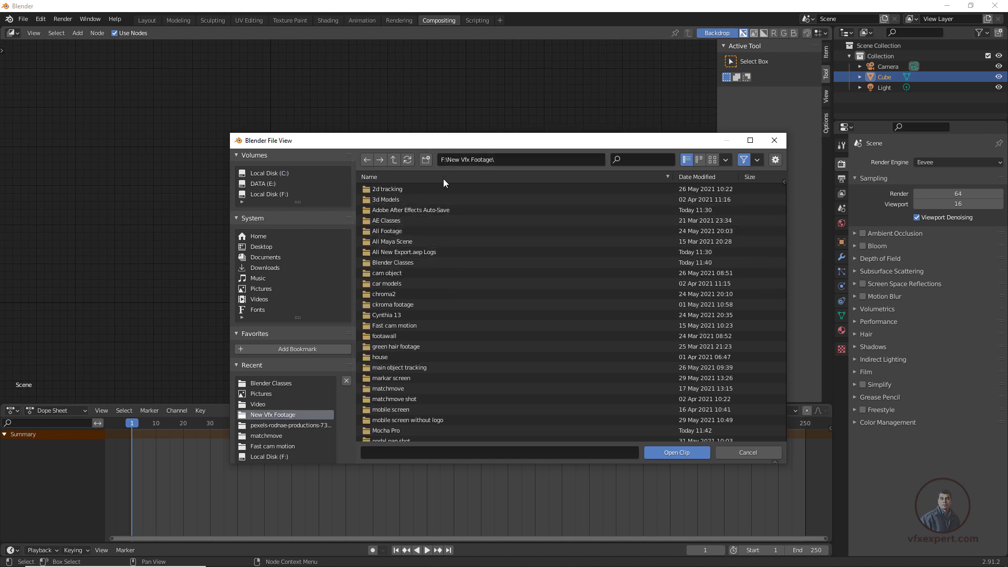
pyautogui.click(394, 379)
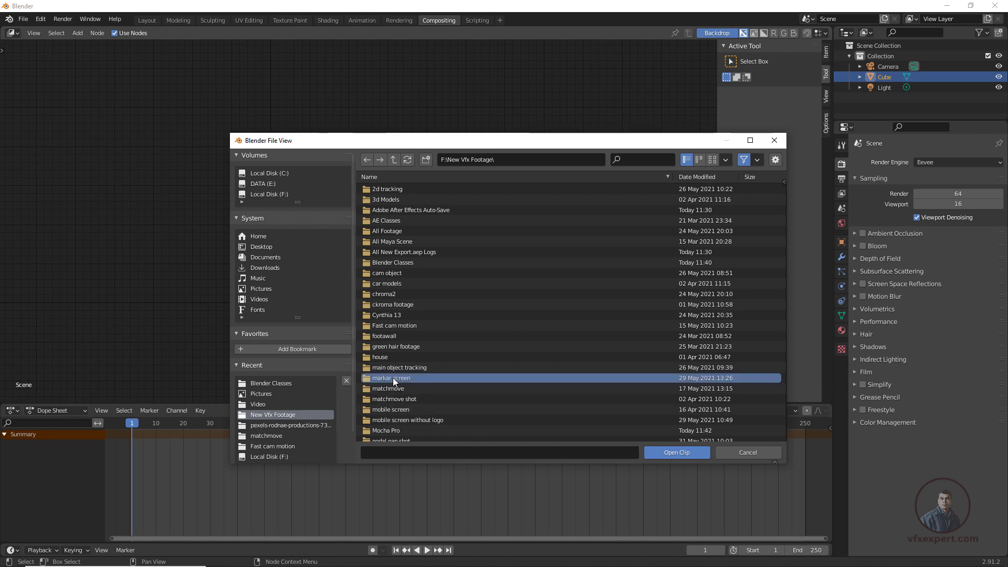
pyautogui.click(395, 294)
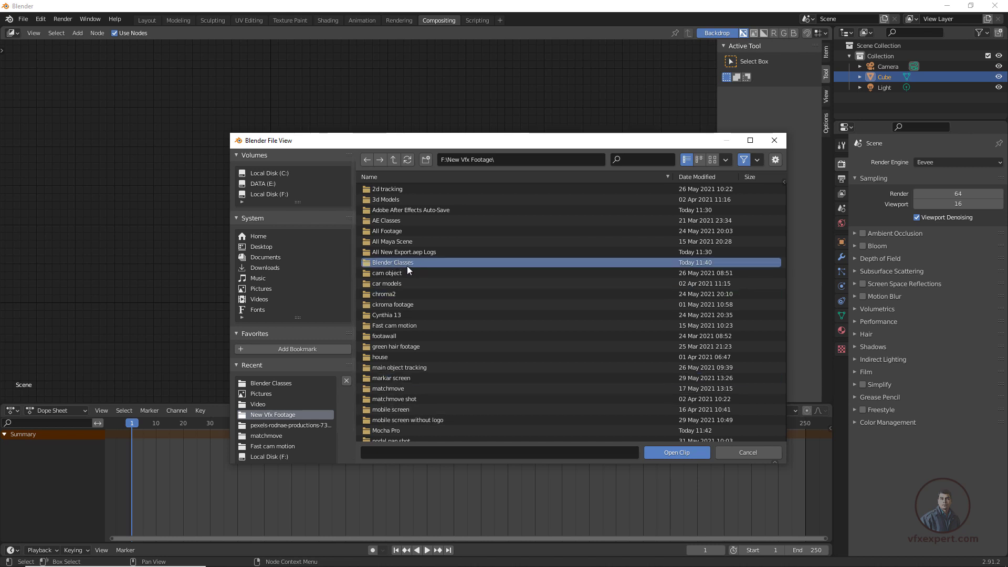
pyautogui.doubleClick(407, 262)
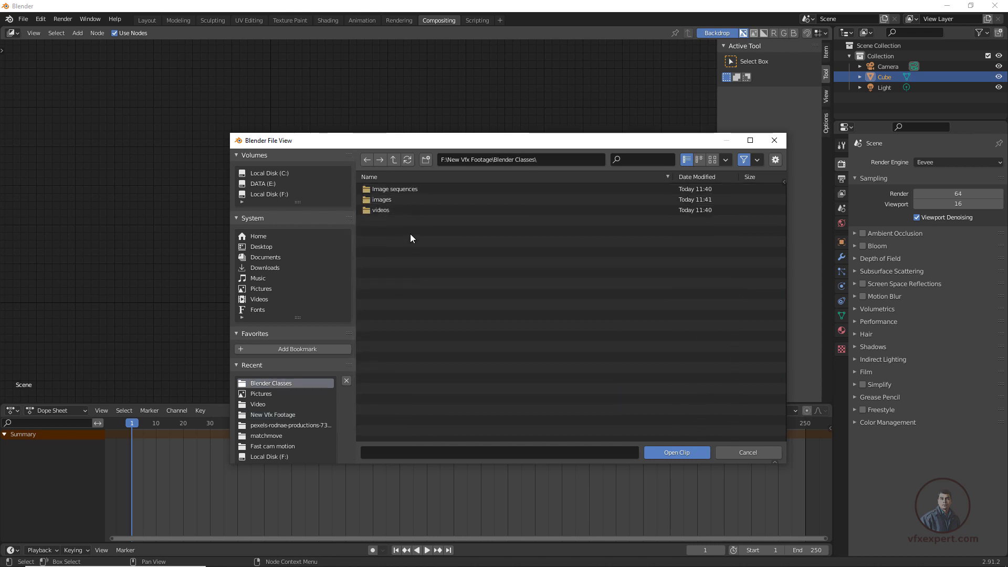
pyautogui.doubleClick(399, 190)
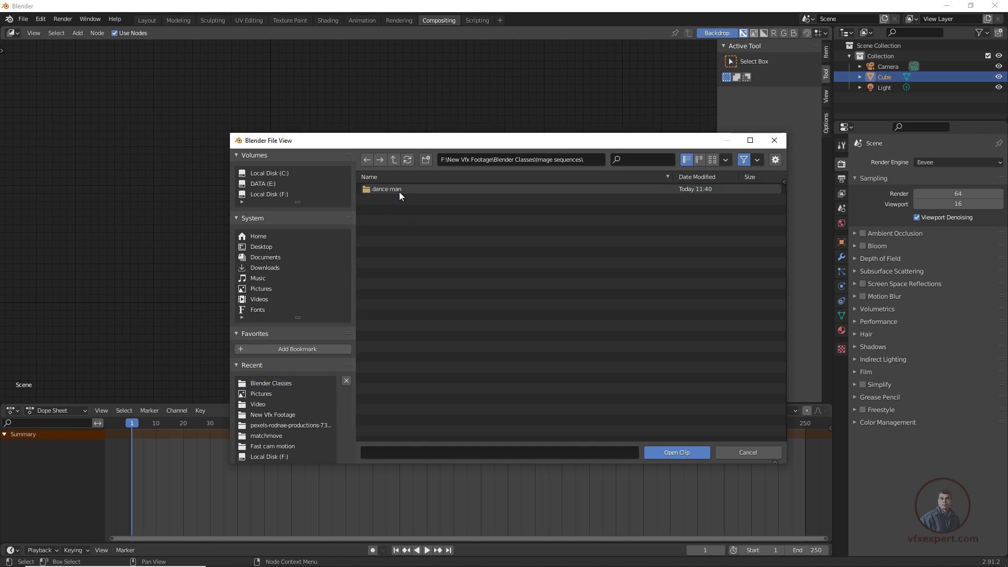
pyautogui.doubleClick(390, 190)
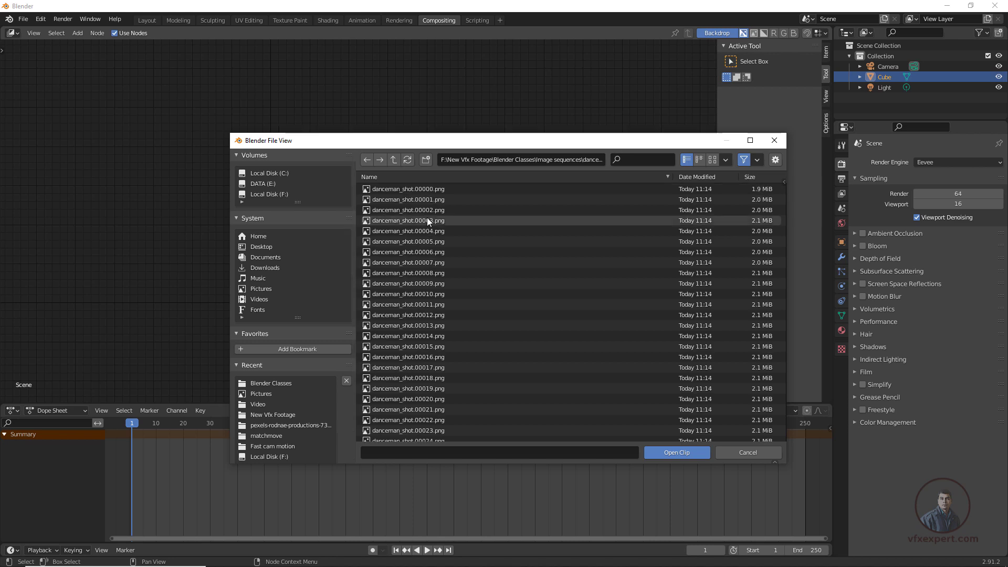
pyautogui.click(424, 187)
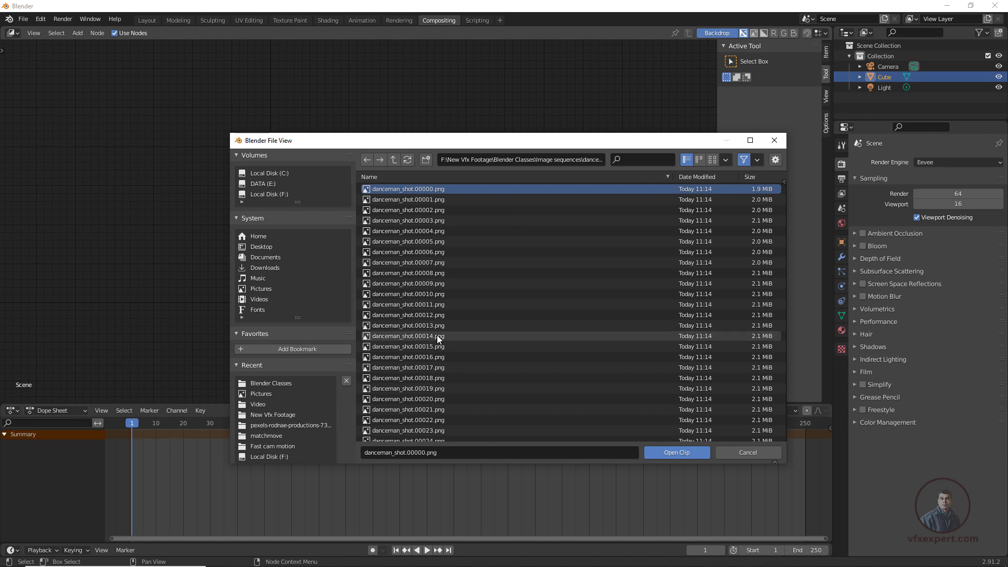
pyautogui.click(670, 453)
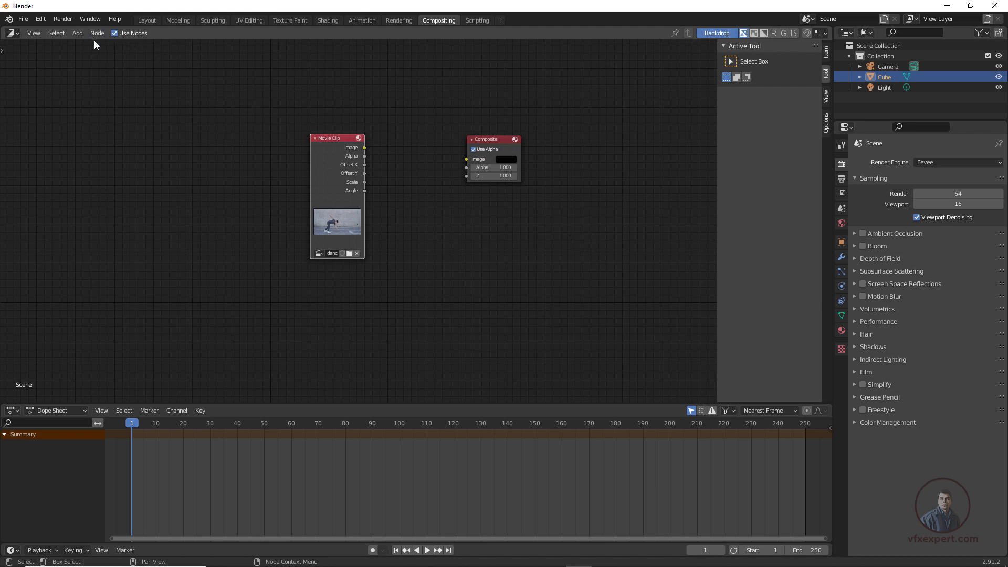
# - Add a Viewer output node and position it just below the Composite node
pyautogui.click(79, 33)
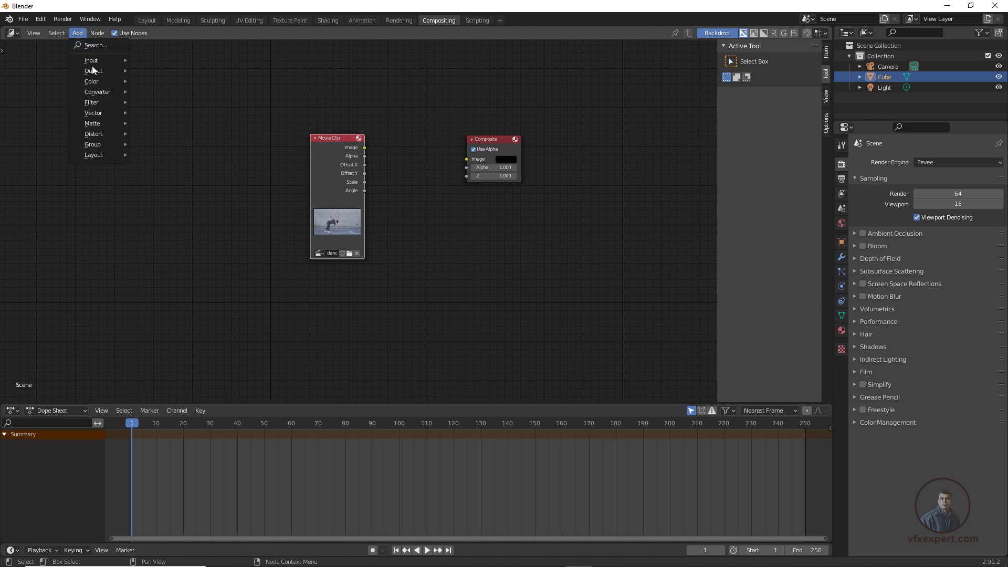
pyautogui.moveTo(97, 71)
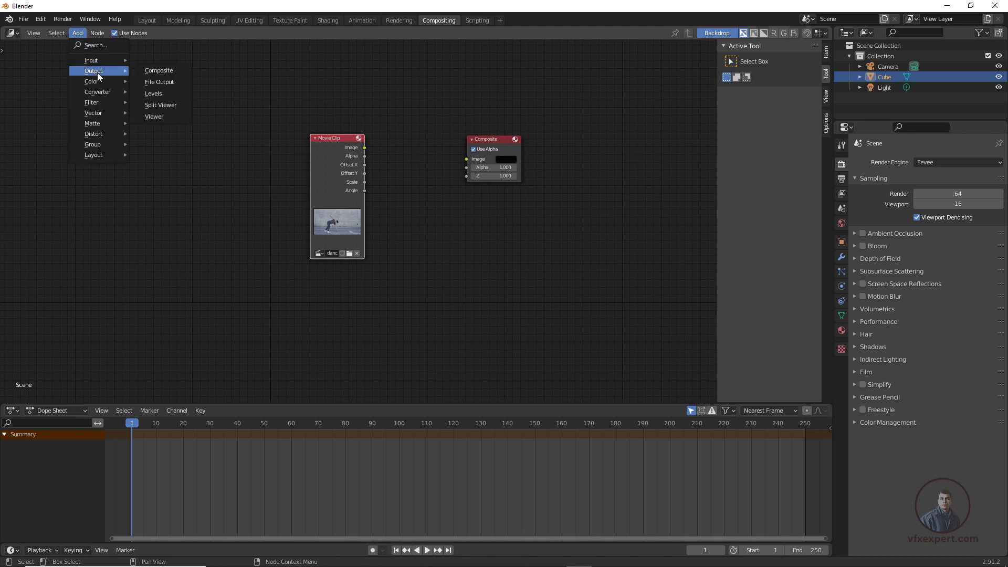
pyautogui.click(166, 116)
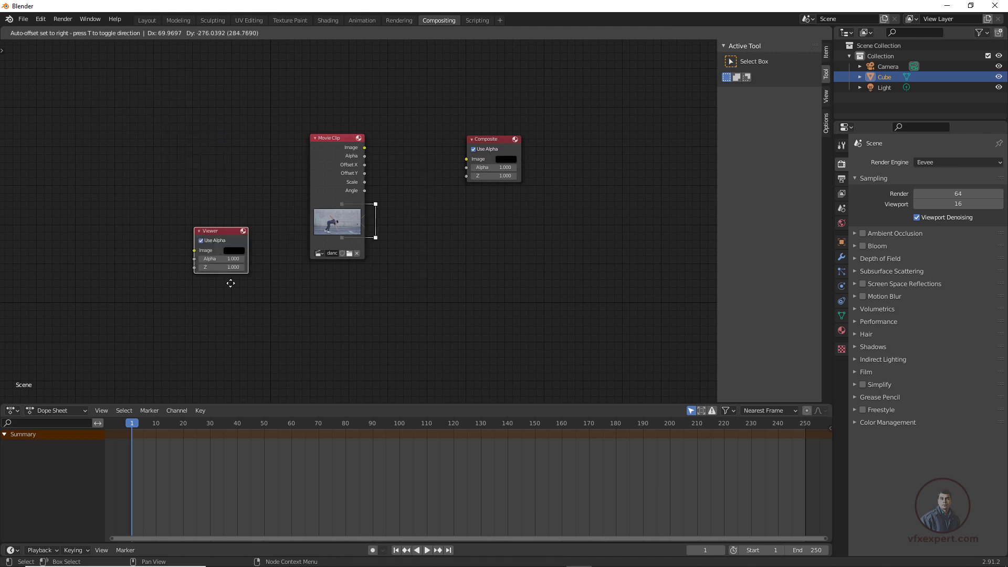
pyautogui.click(445, 227)
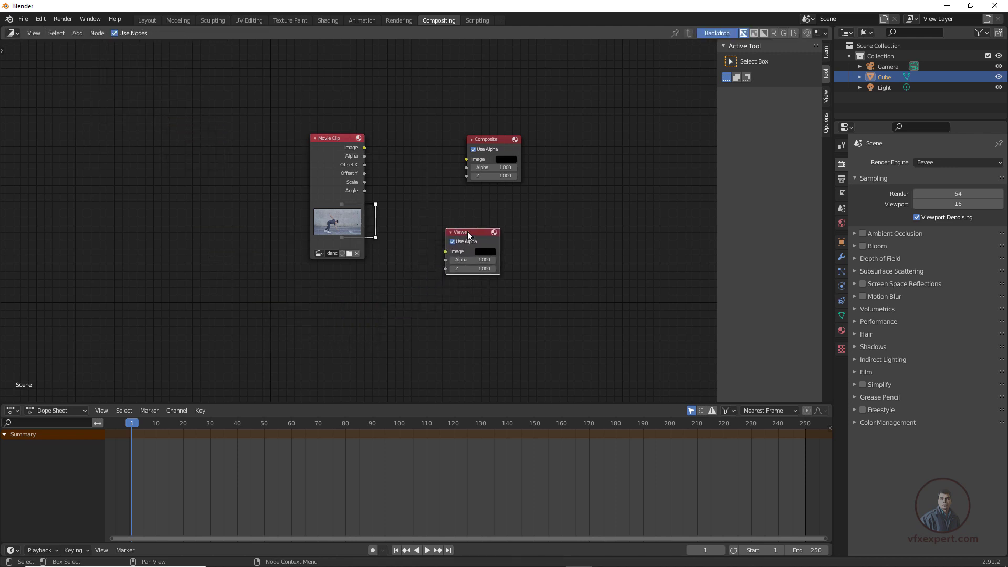
pyautogui.moveTo(469, 235); pyautogui.dragTo(477, 222)
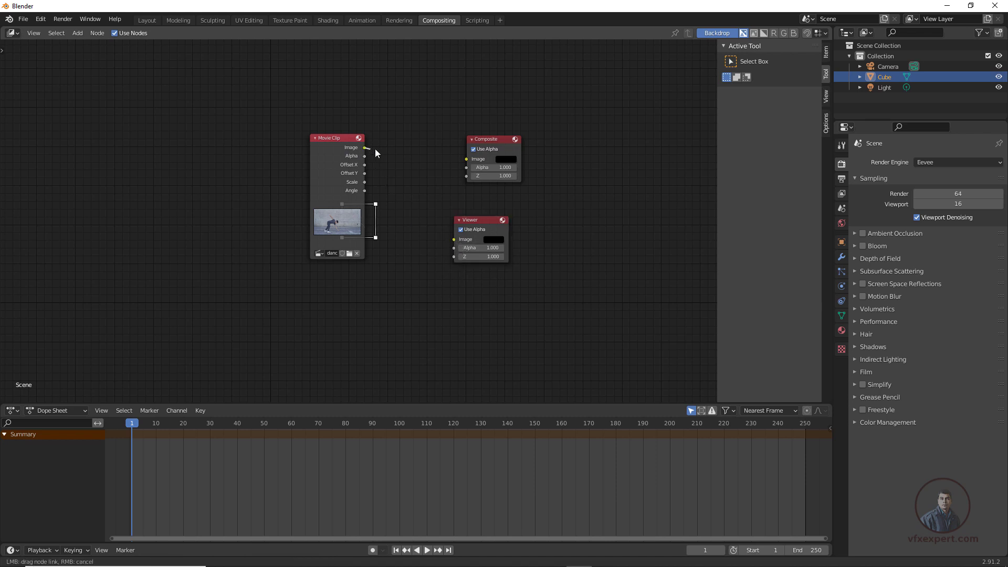
# - Connect the Movie Clip's Image output to the Viewer's Image input and shrink the backdrop until the whole frame fits the editor
pyautogui.moveTo(364, 147); pyautogui.dragTo(452, 241)
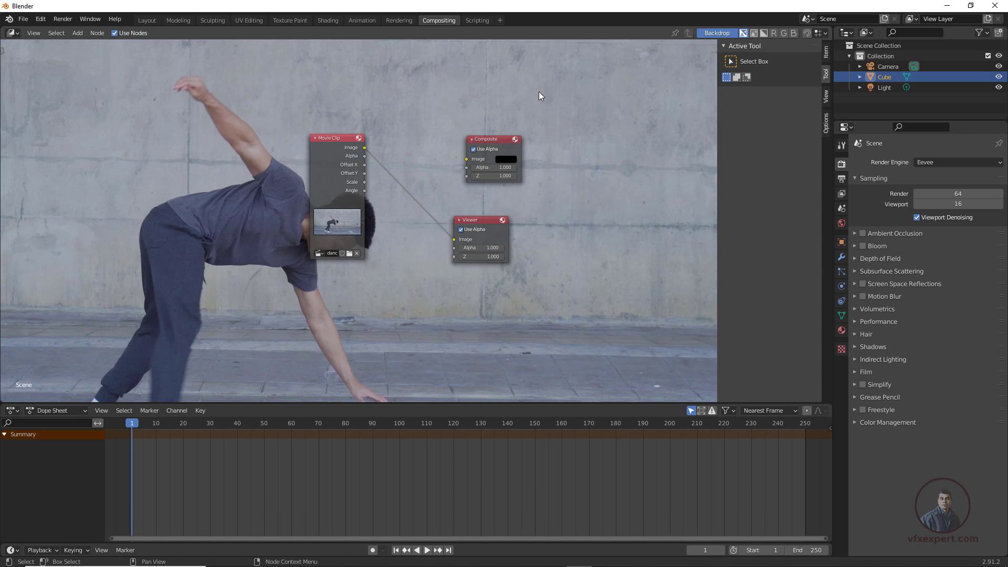
pyautogui.press('v')
pyautogui.press('v')
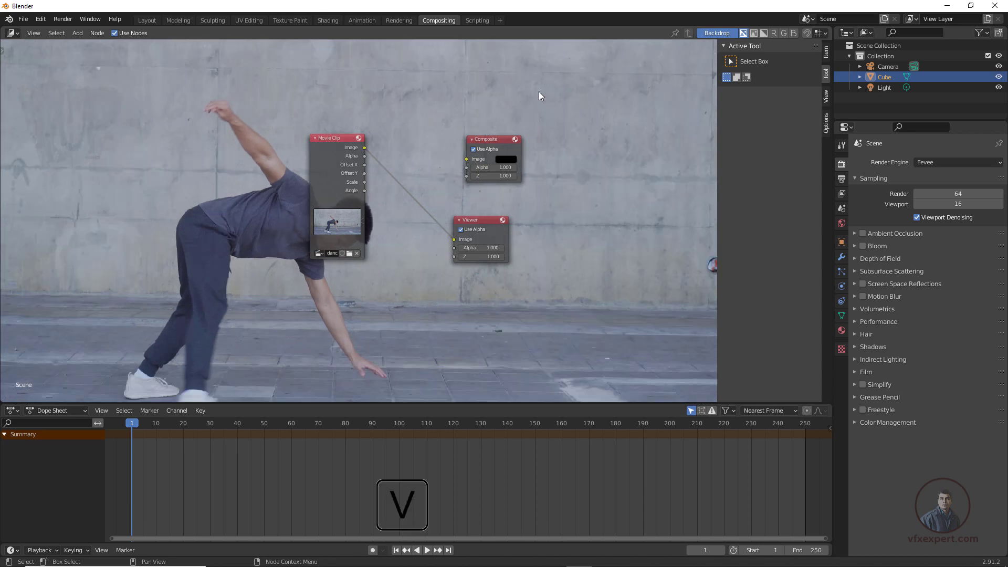
pyautogui.press('v')
pyautogui.press('v')
pyautogui.press('v')
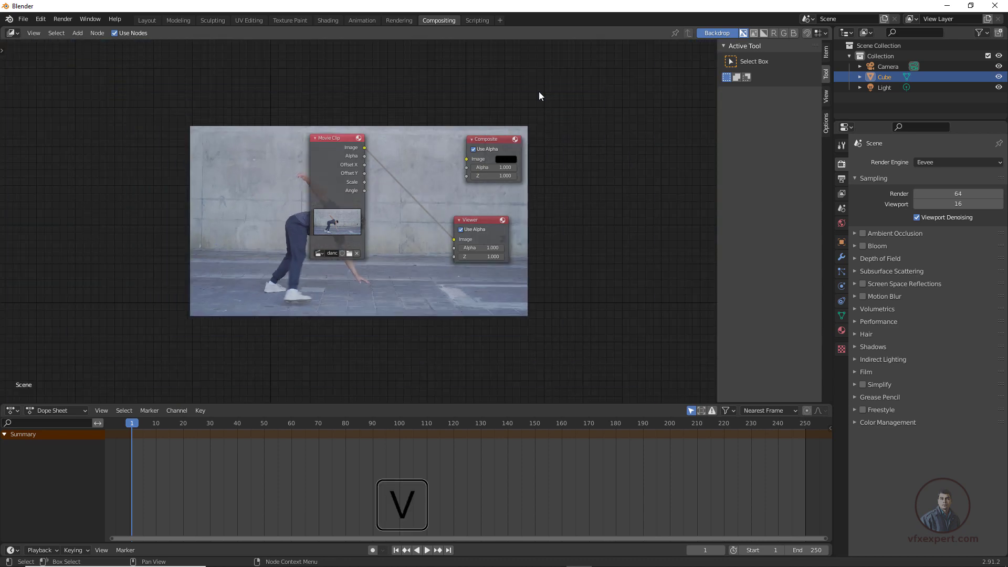
# - Enlarge and shrink the backdrop image behind the nodes to inspect the dance frame at different sizes
pyautogui.hotkey('alt', 'v')
pyautogui.hotkey('alt', 'v')
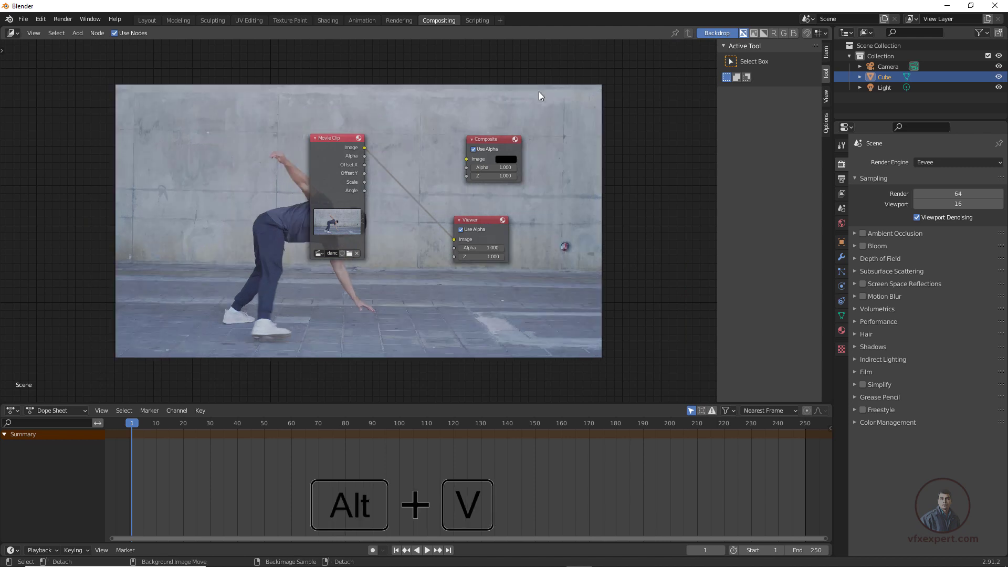
pyautogui.hotkey('alt', 'v')
pyautogui.hotkey('alt', 'v')
pyautogui.hotkey('alt', 'v')
pyautogui.hotkey('alt', 'v')
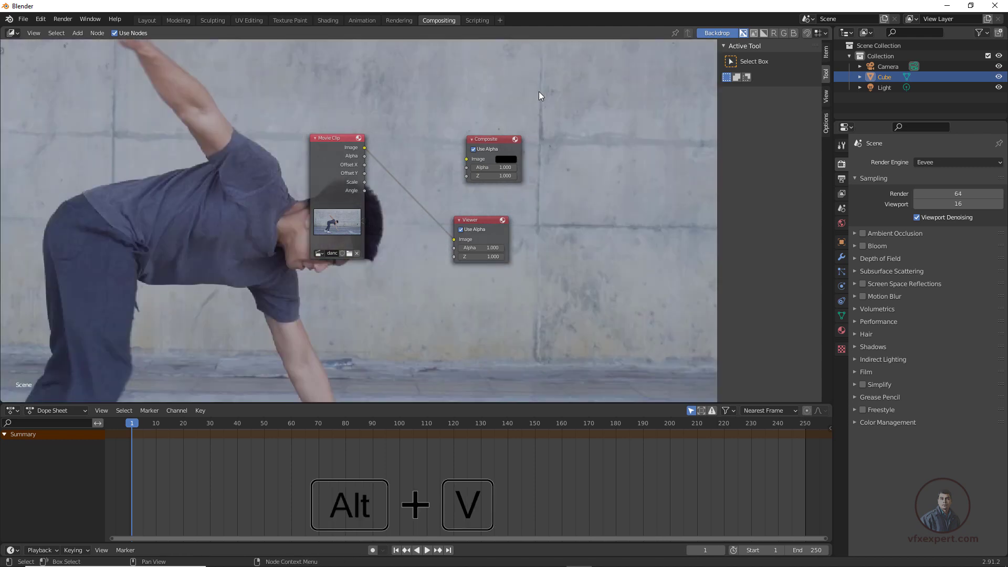
pyautogui.press('v')
pyautogui.press('v')
pyautogui.press('v')
pyautogui.press('v')
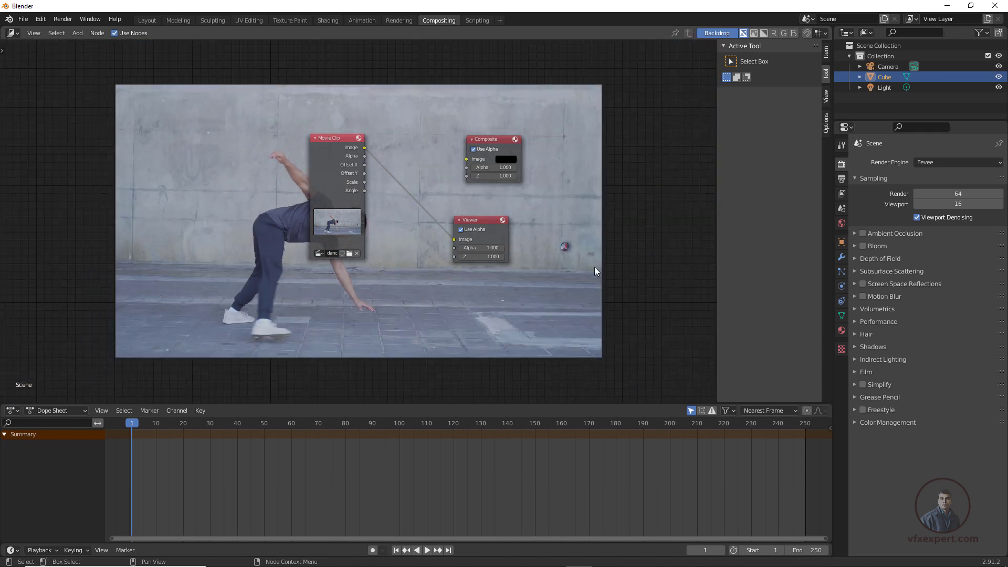
# - Fit the backdrop image to the available space of the node editor
pyautogui.moveTo(575, 267)
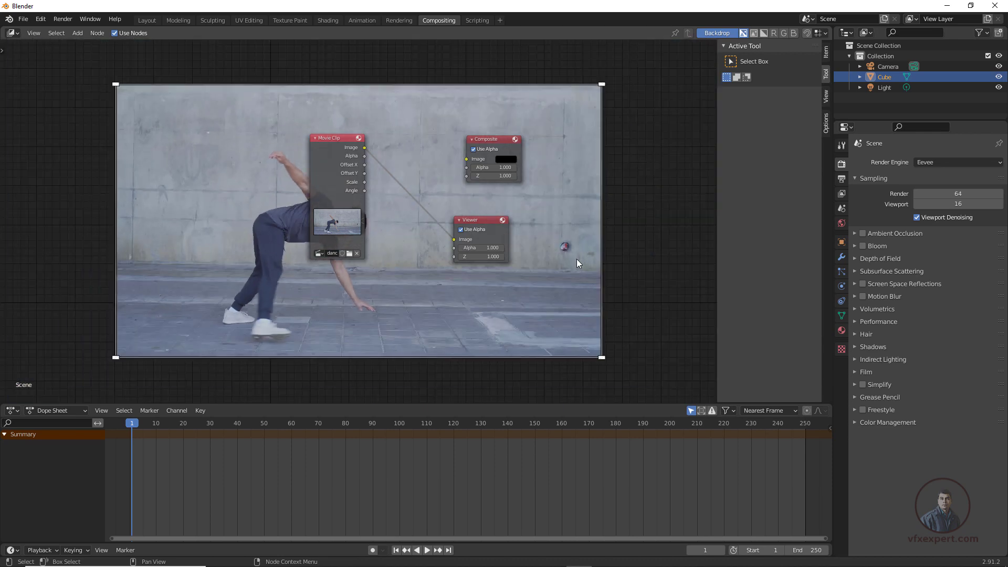
pyautogui.hotkey('alt', 'Home')
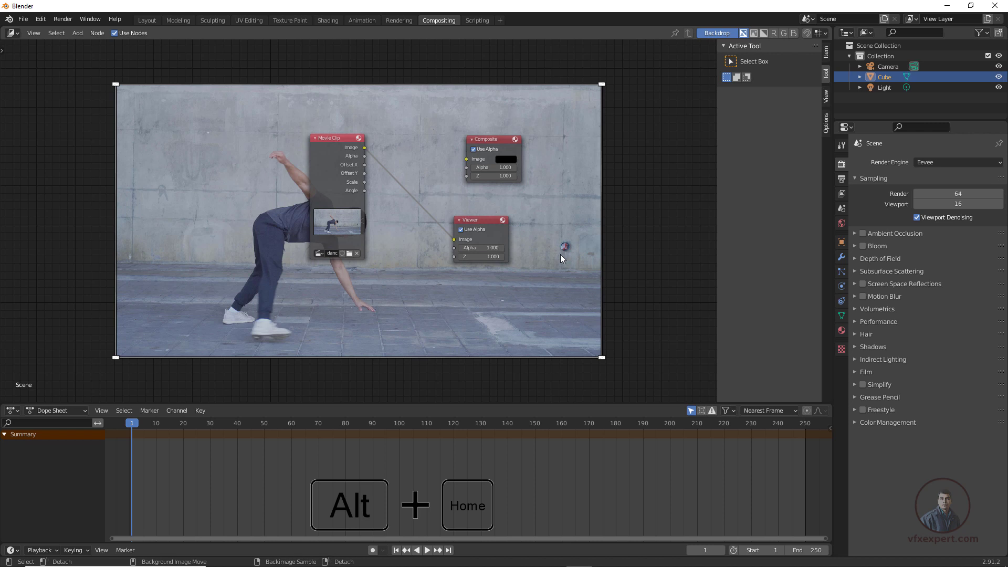
pyautogui.hotkey('alt', 'Home')
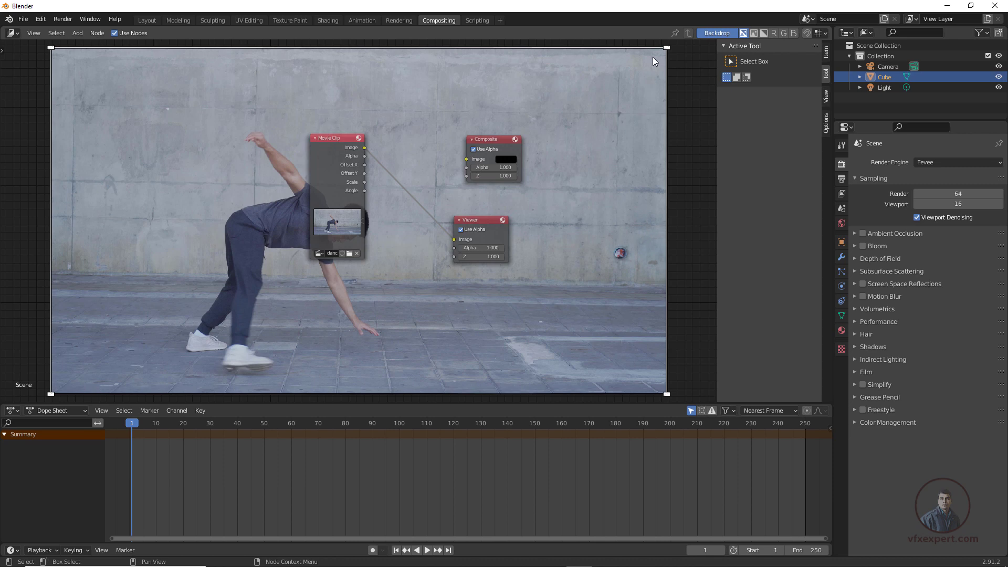
# - Move the Composite node slightly up and to the right, and connect the Movie Clip's Image output to its Image input
pyautogui.moveTo(520, 150)
pyautogui.mouseDown()
pyautogui.moveTo(536, 150)
pyautogui.moveTo(513, 133)
pyautogui.mouseUp()
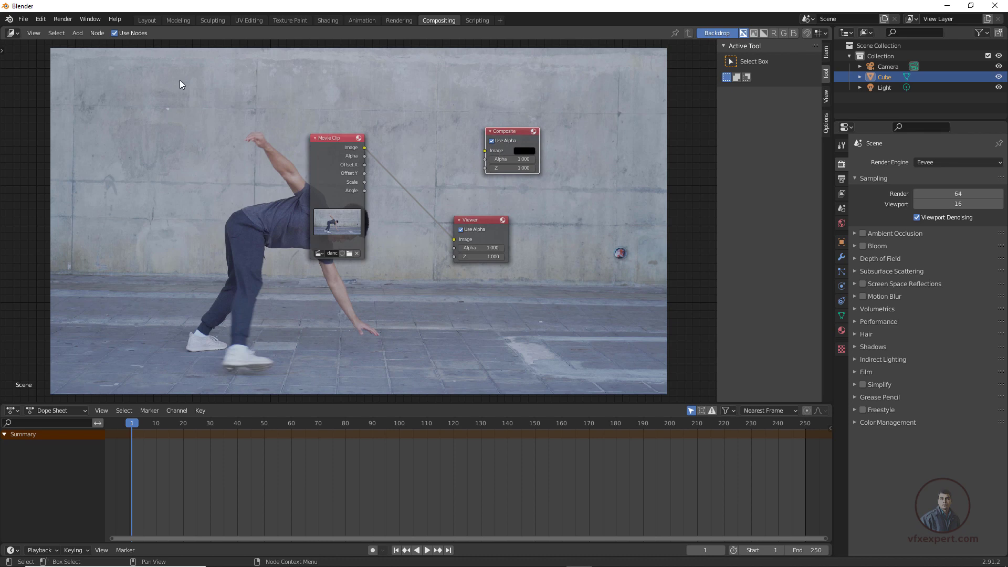
pyautogui.click(151, 21)
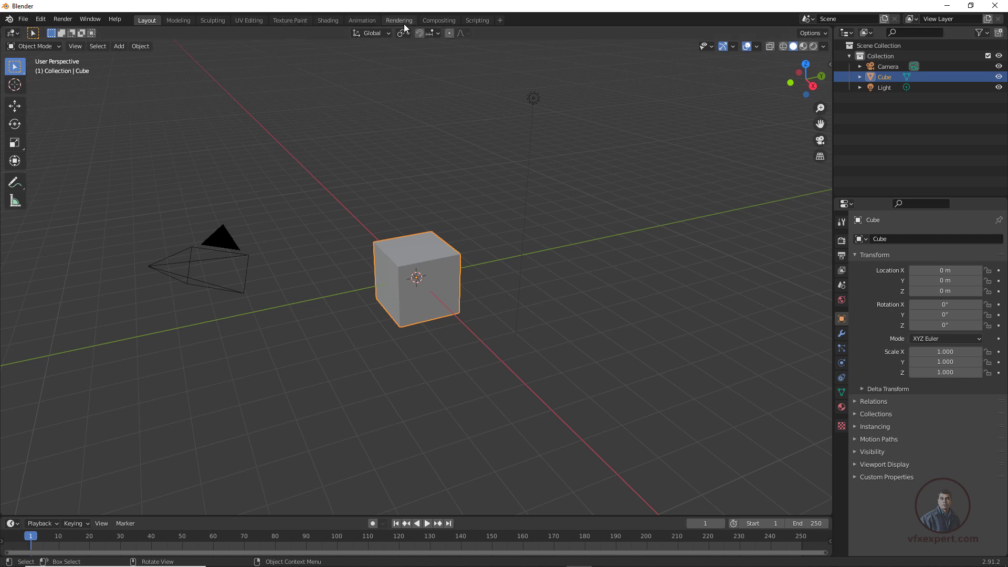
pyautogui.click(439, 19)
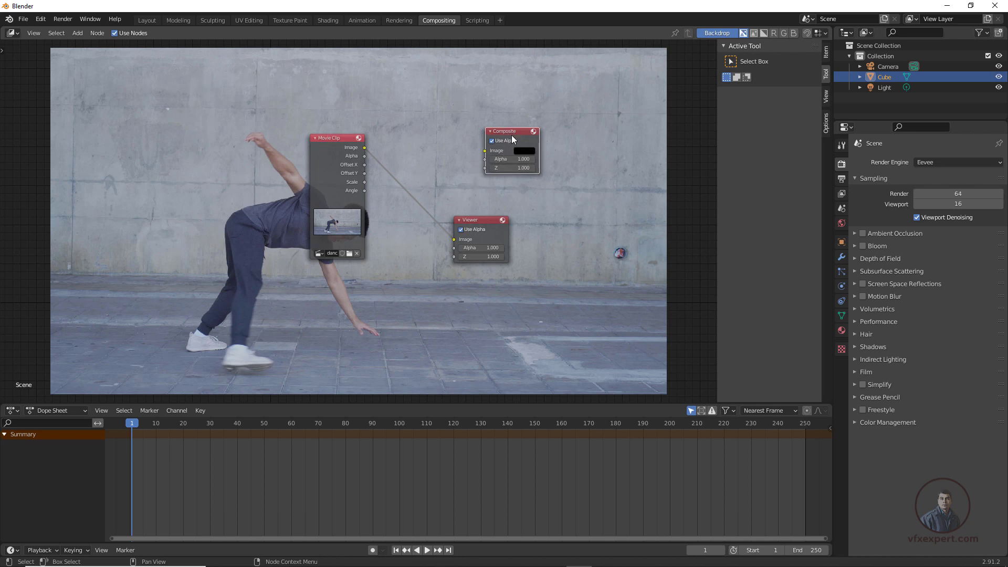
pyautogui.click(65, 19)
pyautogui.moveTo(364, 148); pyautogui.dragTo(484, 150)
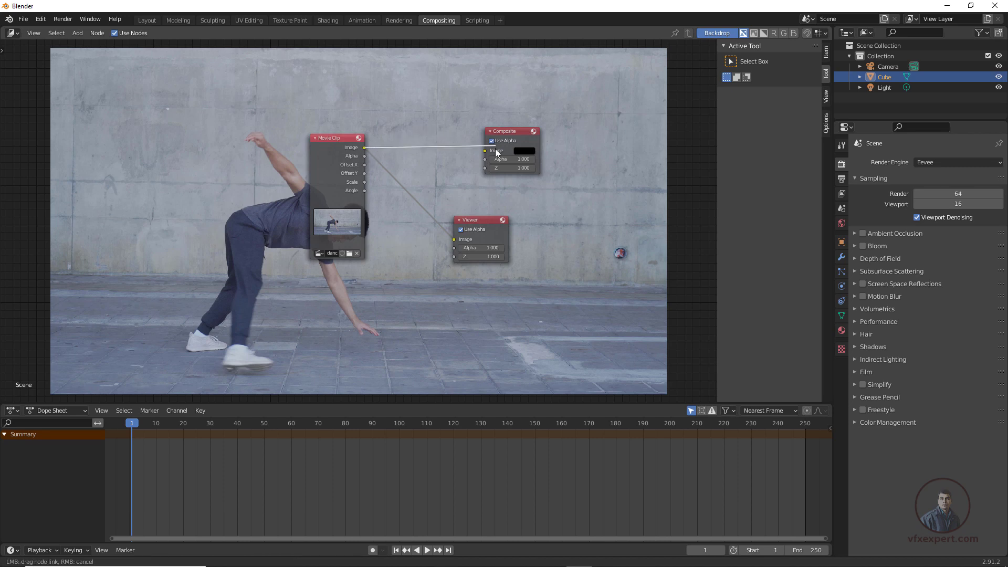
# - Render the current frame as a still image to check the composite output and close the render window
pyautogui.click(64, 20)
pyautogui.click(87, 31)
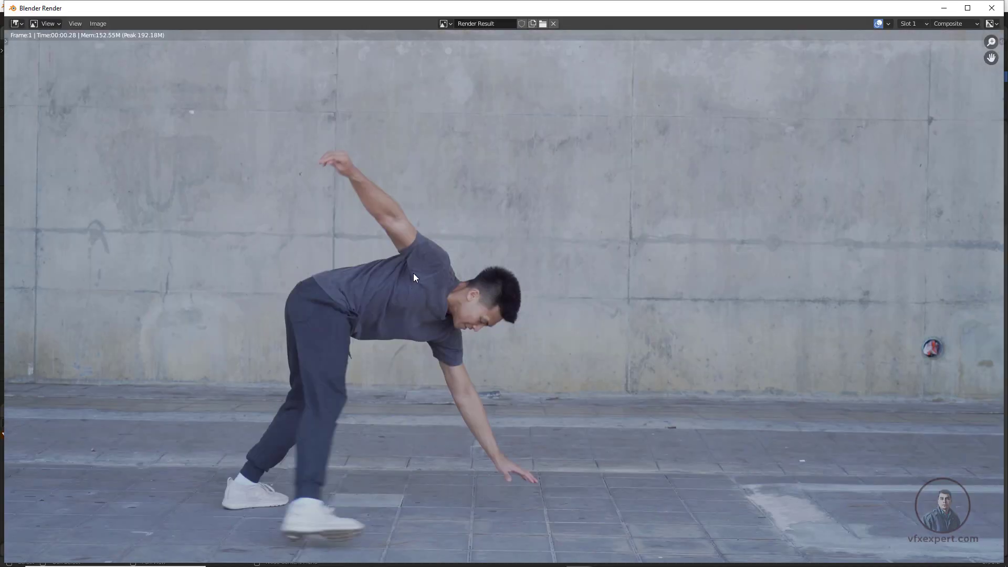
pyautogui.press('Escape')
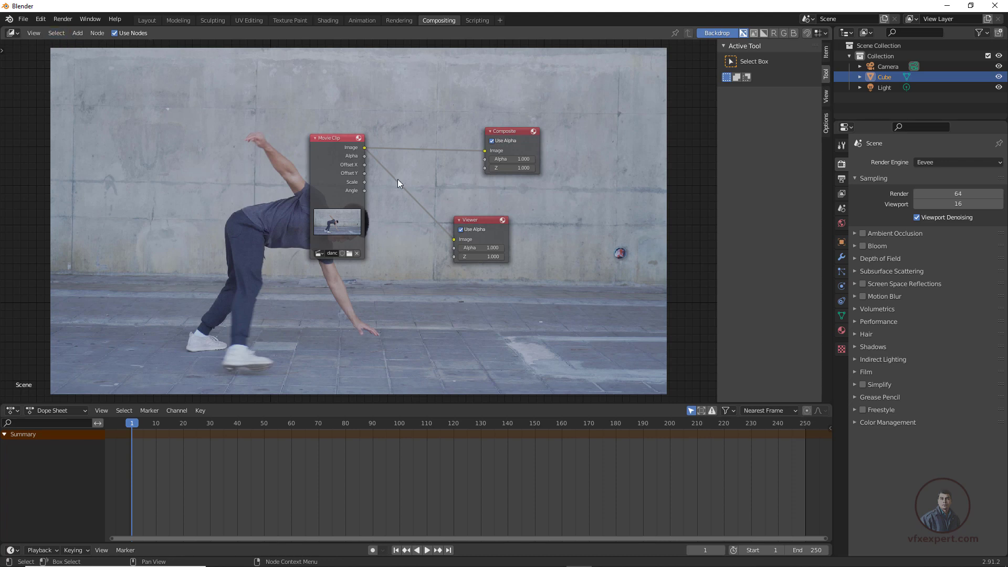
# - Move the Viewer node directly beneath the Composite node and clear the node selection
pyautogui.moveTo(487, 227); pyautogui.dragTo(515, 234)
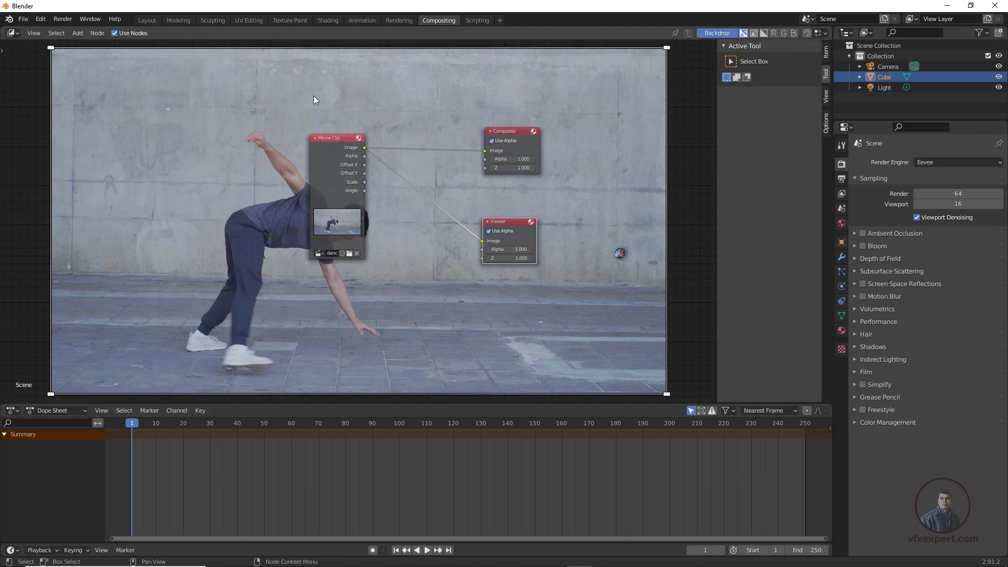
pyautogui.click(433, 264)
# - Zoom and pan around the node graph, ending with a close view of all three nodes
pyautogui.scroll(-2, 452, 173)
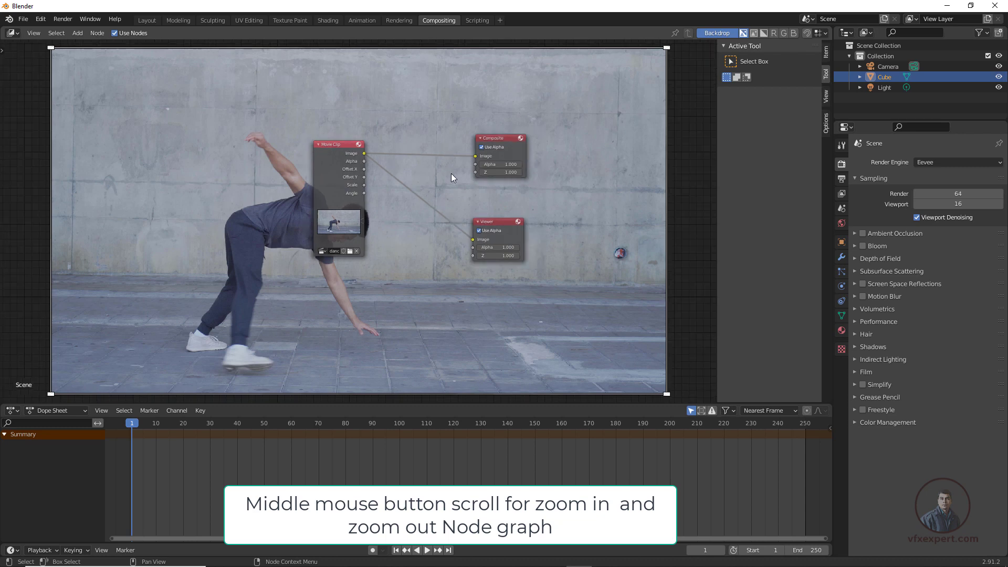
pyautogui.scroll(3, 469, 199)
pyautogui.scroll(-2, 470, 199)
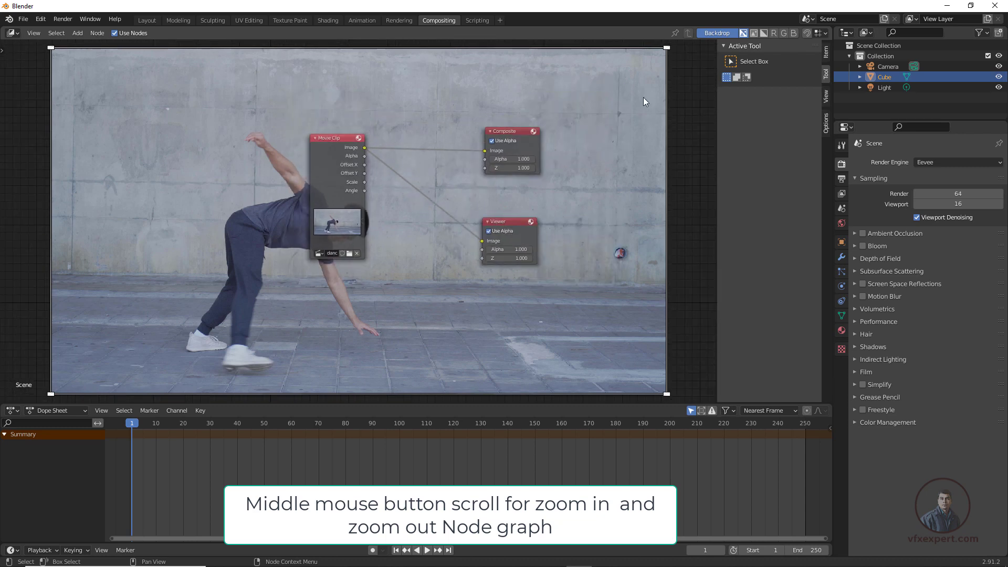
pyautogui.moveTo(483, 195); pyautogui.dragTo(454, 210, button='middle')
pyautogui.scroll(-3, 408, 217)
pyautogui.scroll(2, 365, 210)
pyautogui.scroll(2, 455, 211)
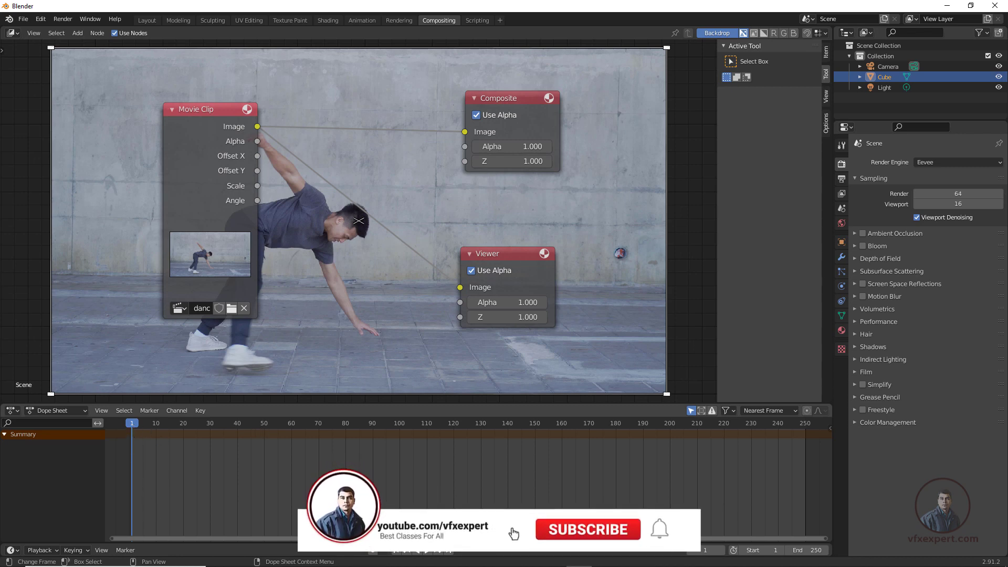
# - Play the dance man sequence briefly, stop it, and check the backdrop at frames 84, 97 and 102
pyautogui.click(425, 551)
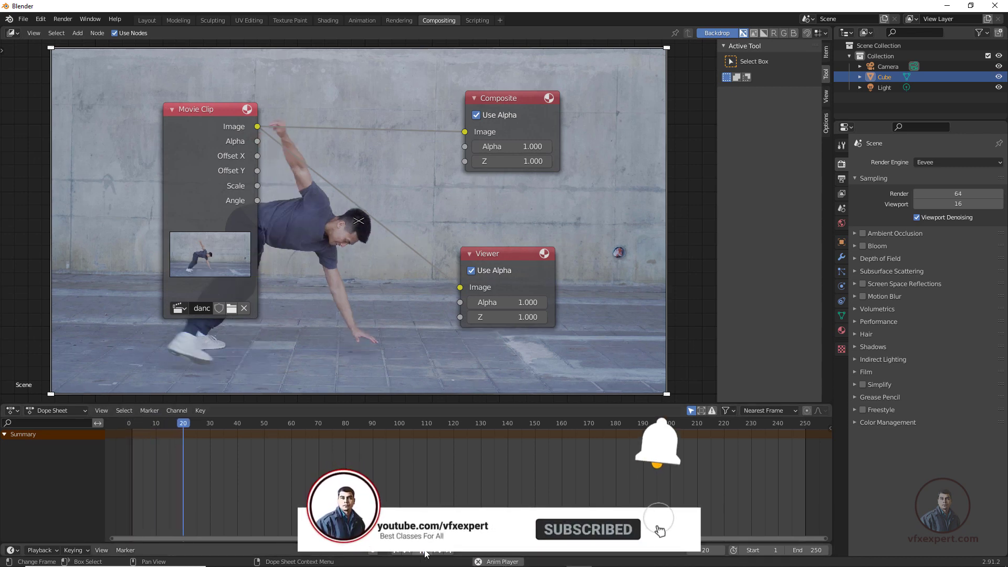
pyautogui.click(425, 550)
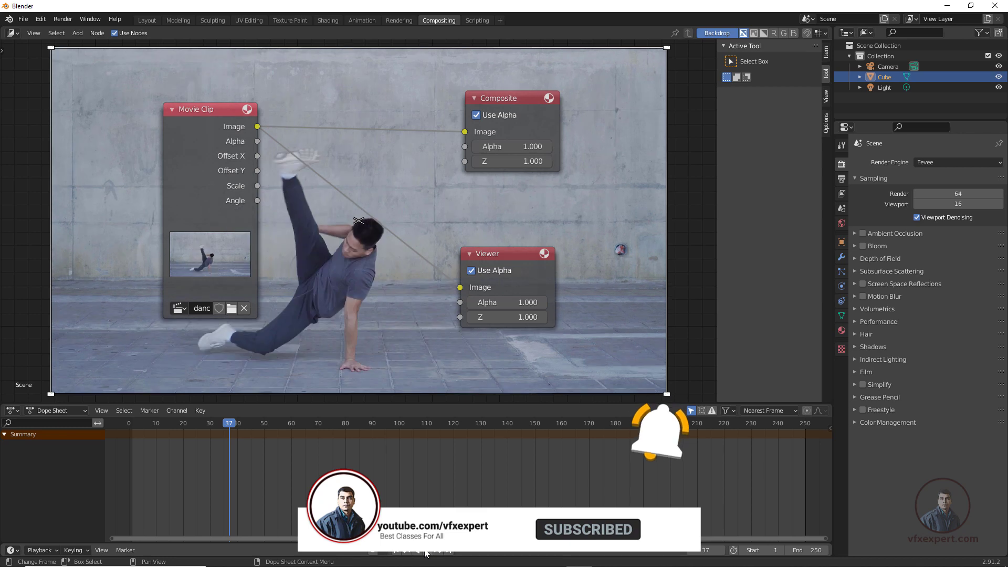
pyautogui.click(245, 425)
pyautogui.moveTo(247, 426); pyautogui.dragTo(355, 423)
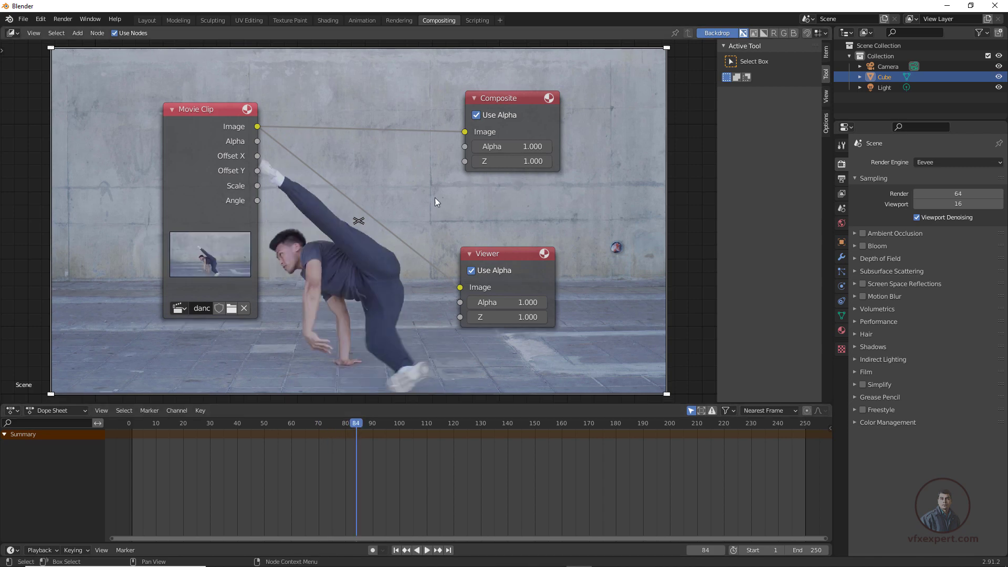
pyautogui.click(391, 423)
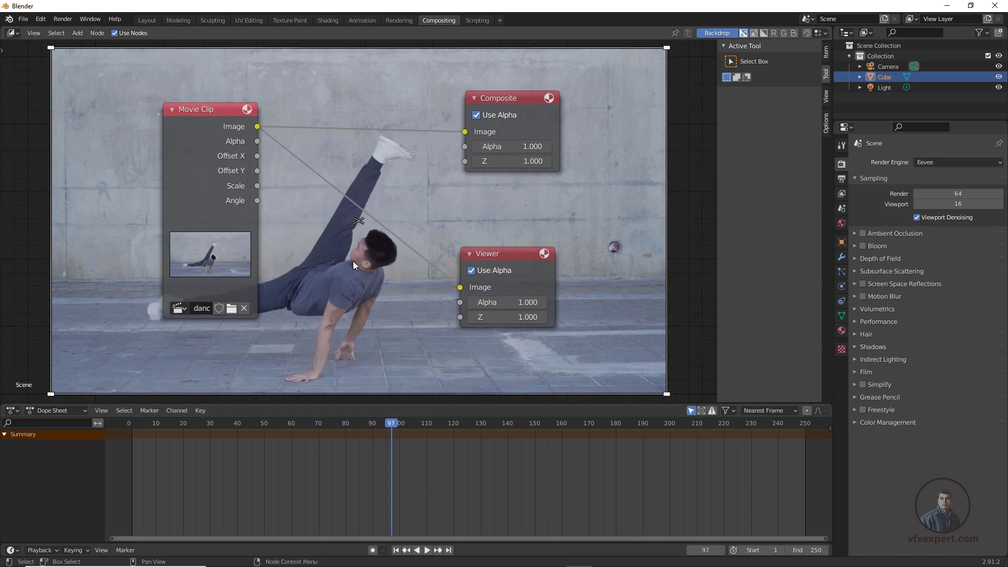
pyautogui.click(405, 423)
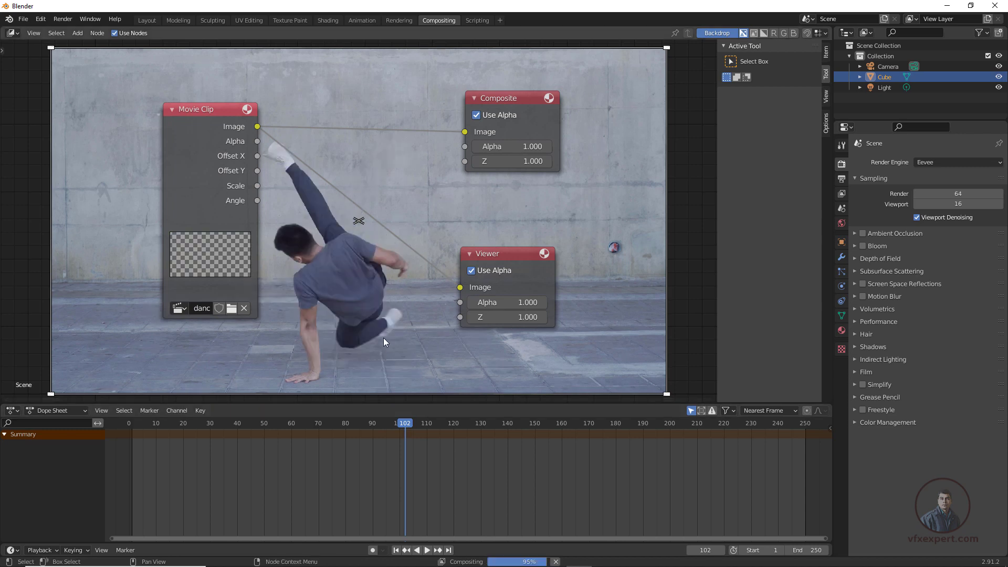
# - Switch the compositor area to the Movie Clip Editor and display the loaded danceman_shot.00000.png clip
pyautogui.click(11, 33)
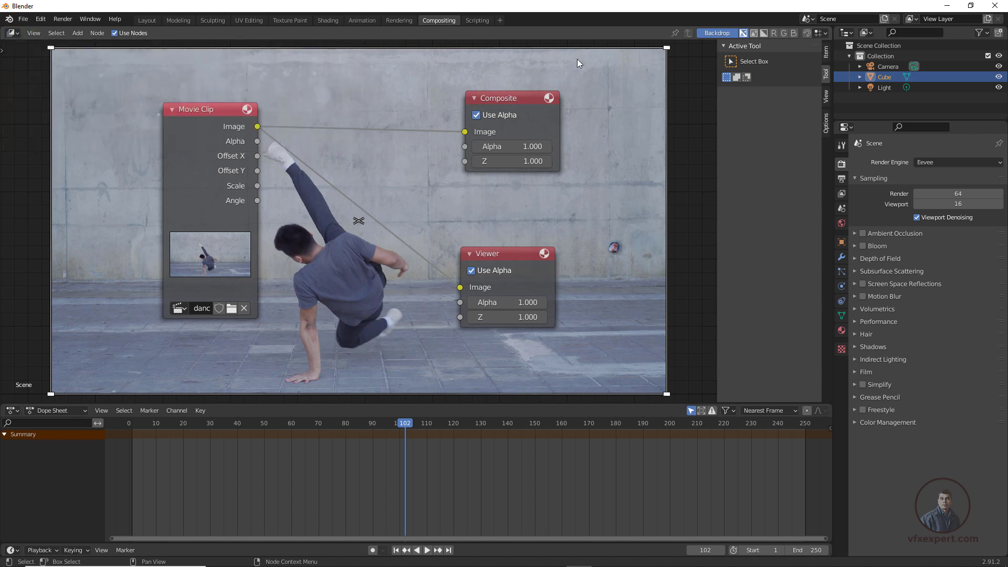
pyautogui.click(12, 32)
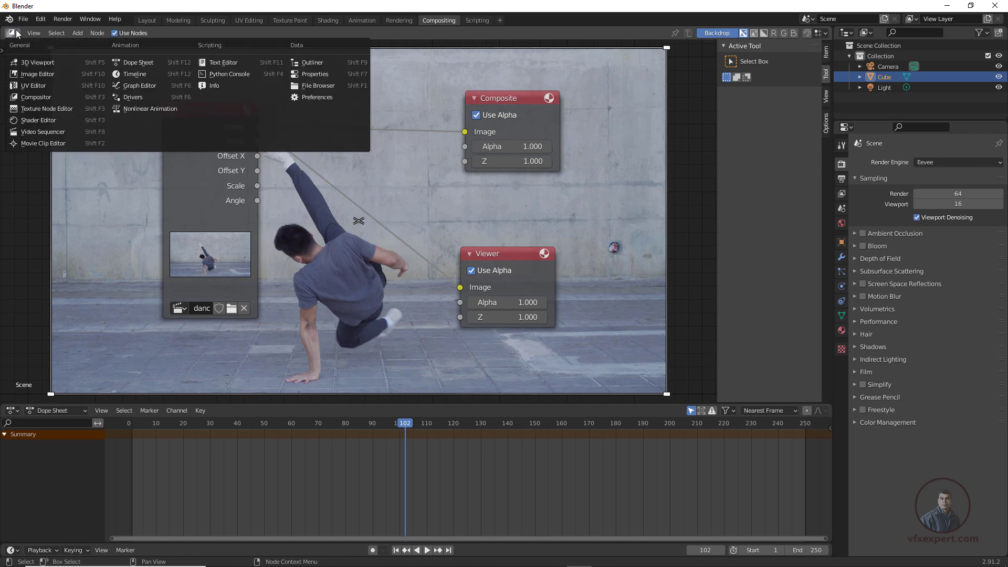
pyautogui.click(55, 143)
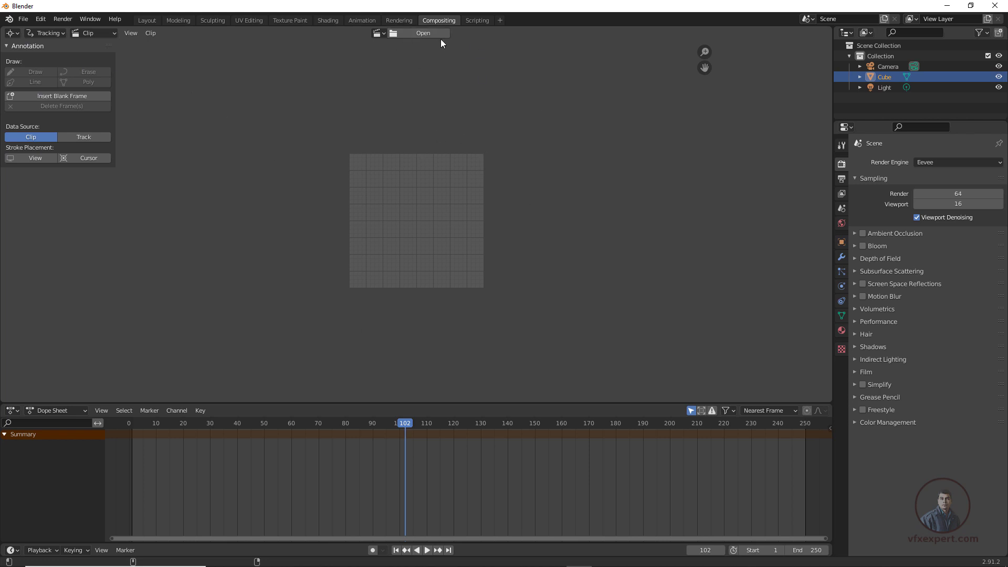
pyautogui.click(380, 33)
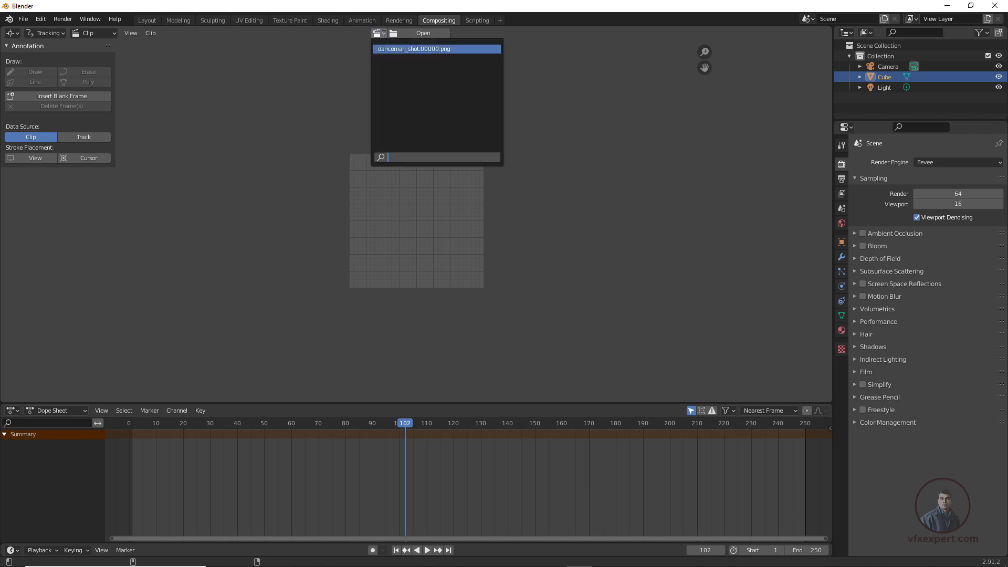
pyautogui.click(427, 49)
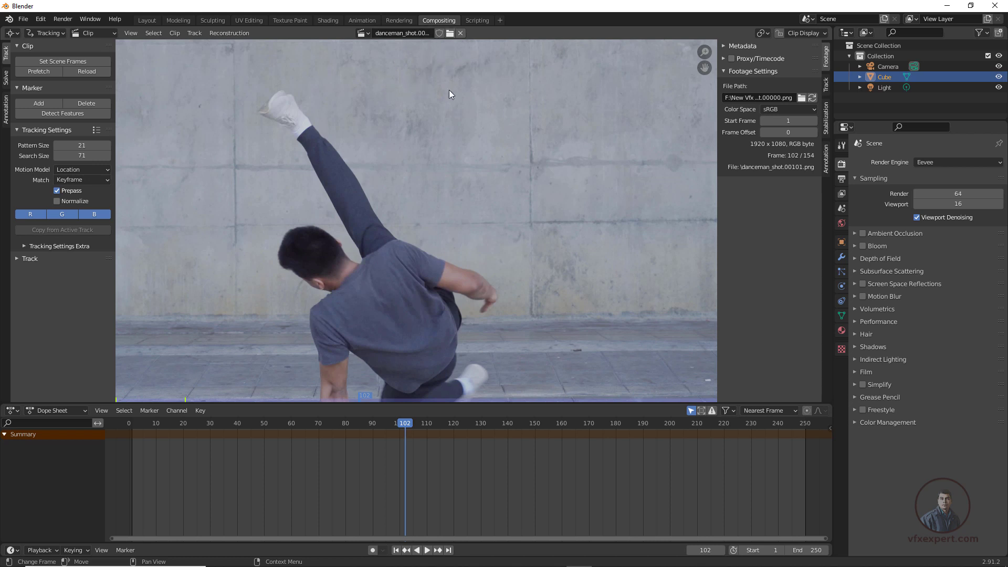
# - Open danceshot_video.mp4 from F:\New Vfx Footage\Blender Classes\videos in the Movie Clip Editor
pyautogui.click(450, 33)
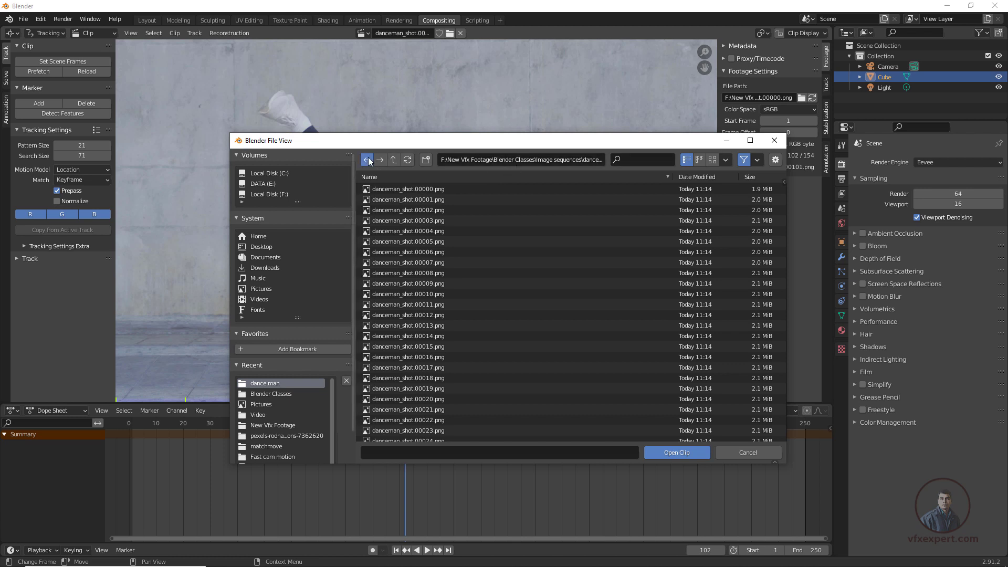
pyautogui.click(392, 162)
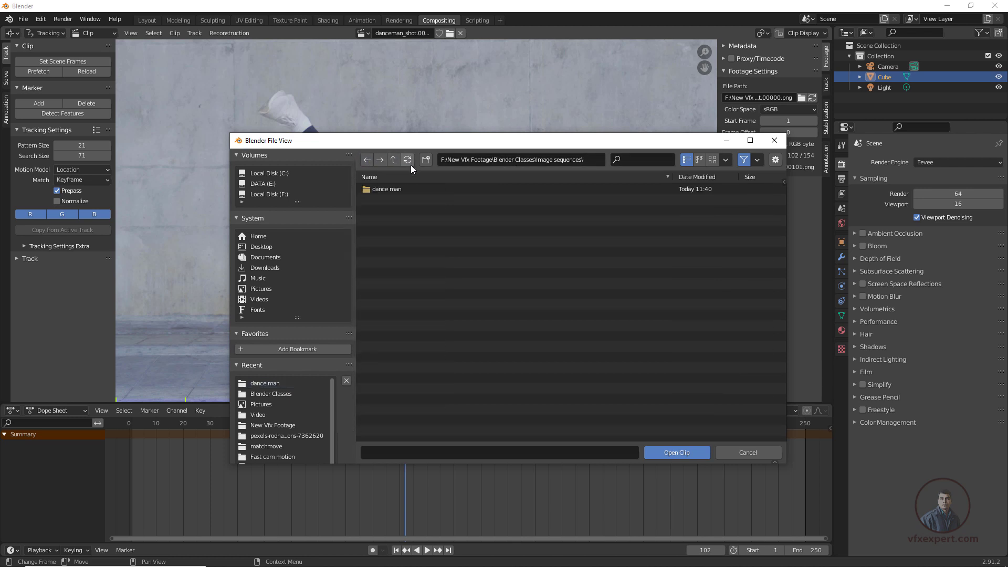
pyautogui.click(393, 160)
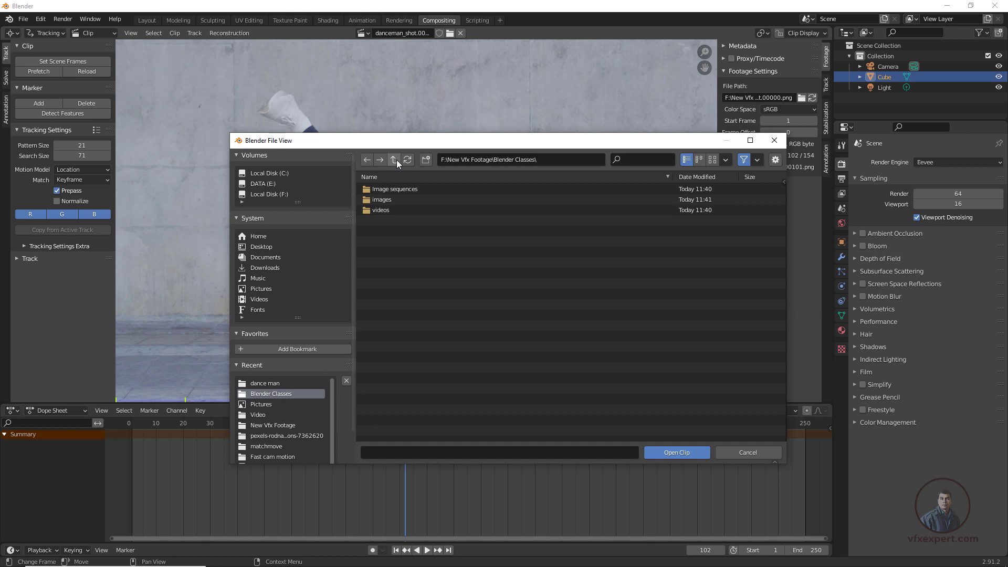
pyautogui.doubleClick(381, 210)
pyautogui.click(395, 190)
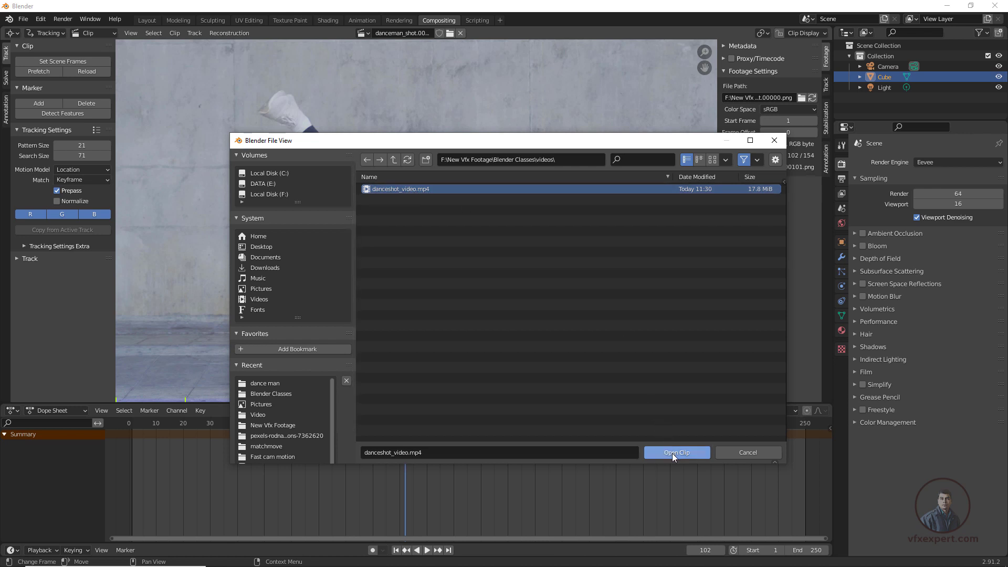
pyautogui.click(685, 452)
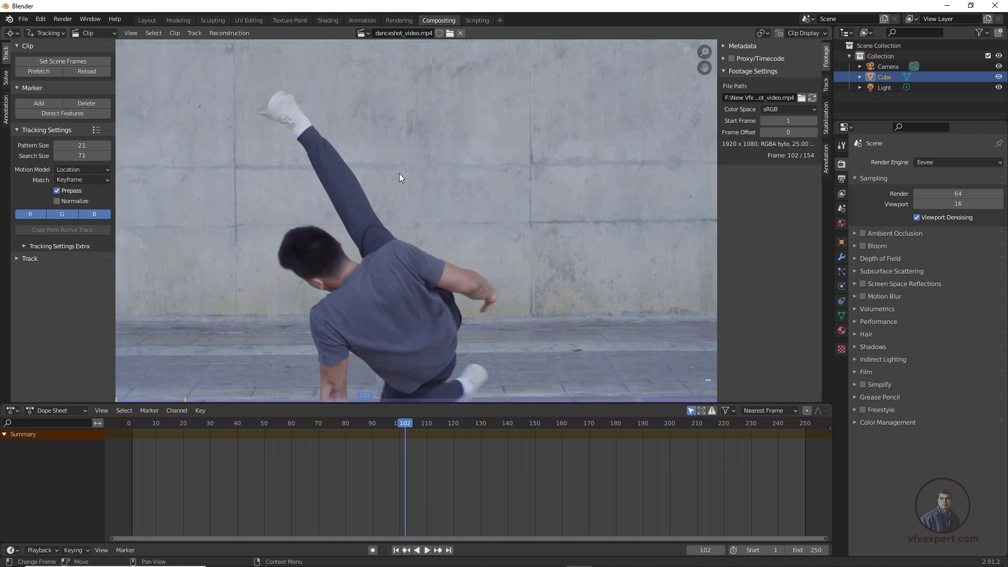
# - Review the list of loaded movie clips and choose danceshot_video.mp4 as the displayed clip
pyautogui.click(431, 33)
pyautogui.click(430, 33)
pyautogui.click(364, 33)
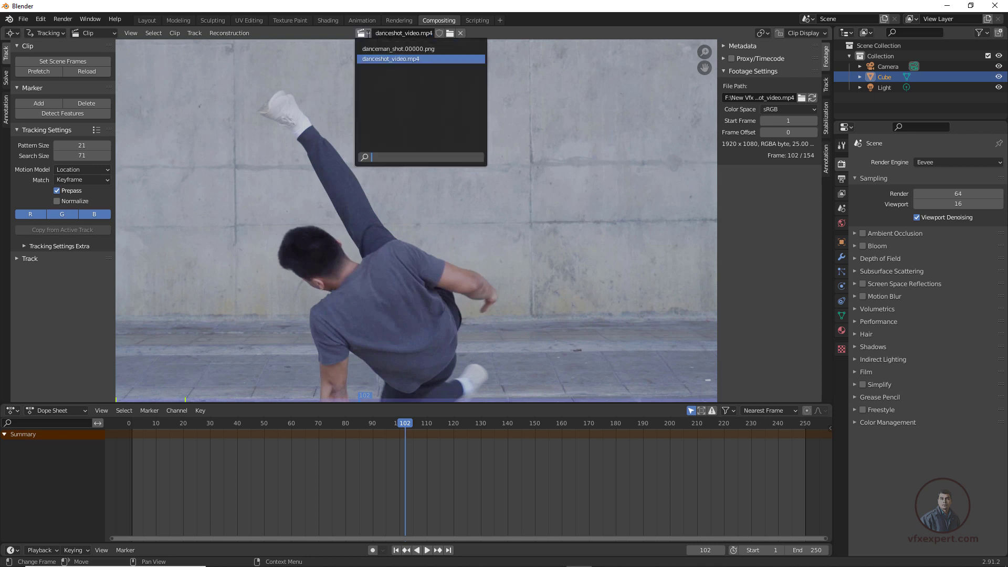
pyautogui.click(414, 59)
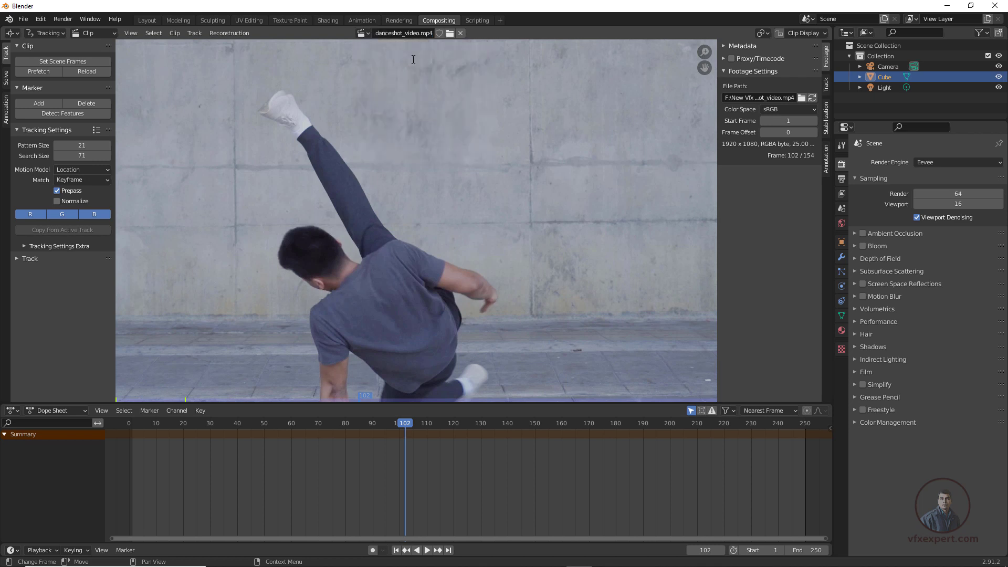
# - Start playback of the video clip and scrub the timeline back to frame 82
pyautogui.press('space')
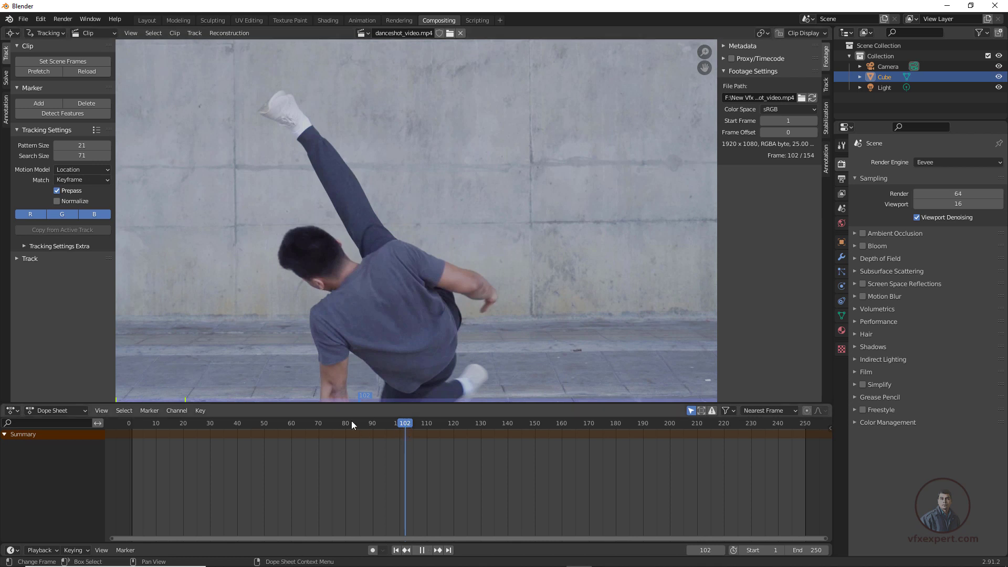
pyautogui.moveTo(397, 423); pyautogui.dragTo(382, 369)
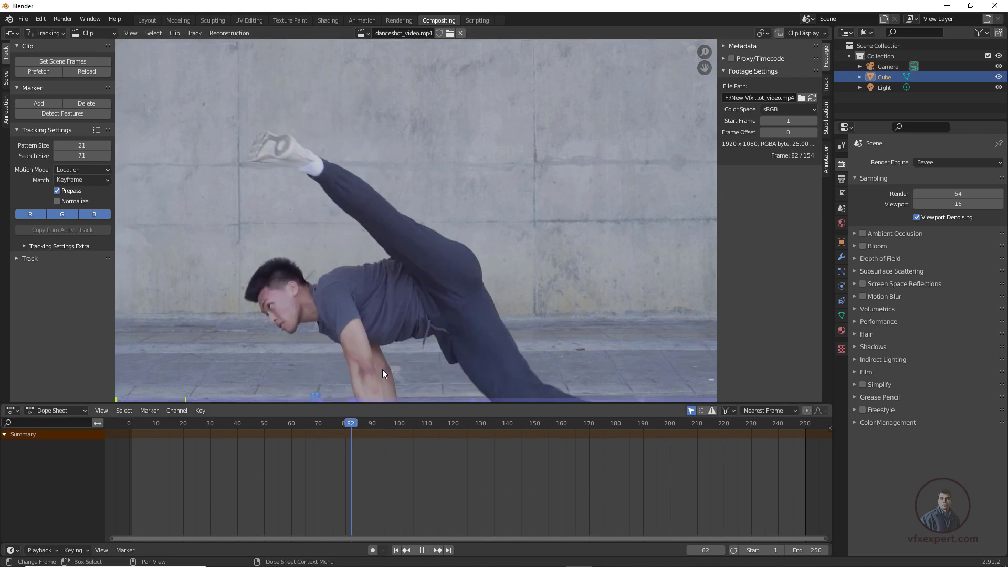
# - Widen the sidebar with the footage settings and display the danceman_shot.00000.png clip again
pyautogui.press('Escape')
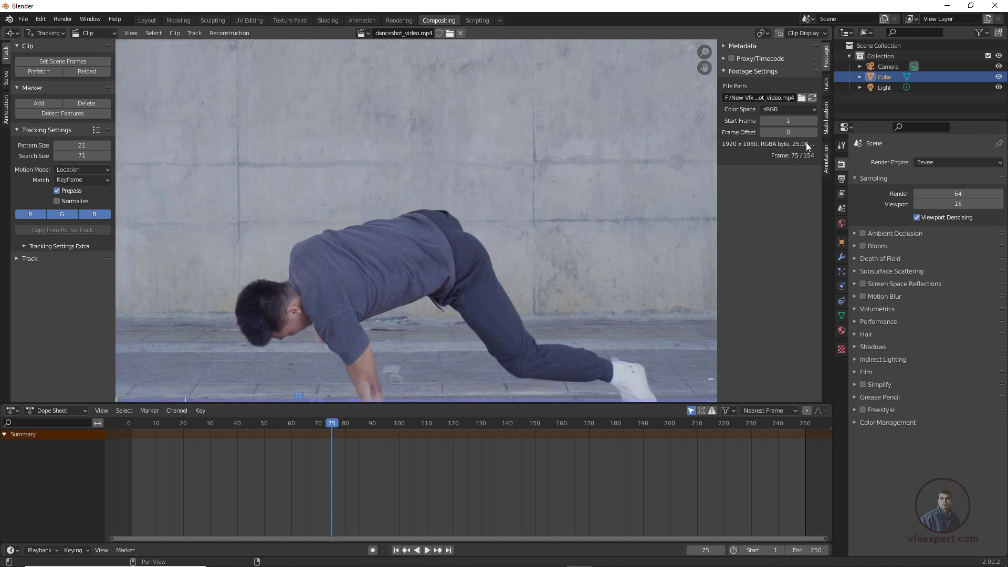
pyautogui.moveTo(717, 179); pyautogui.dragTo(670, 187)
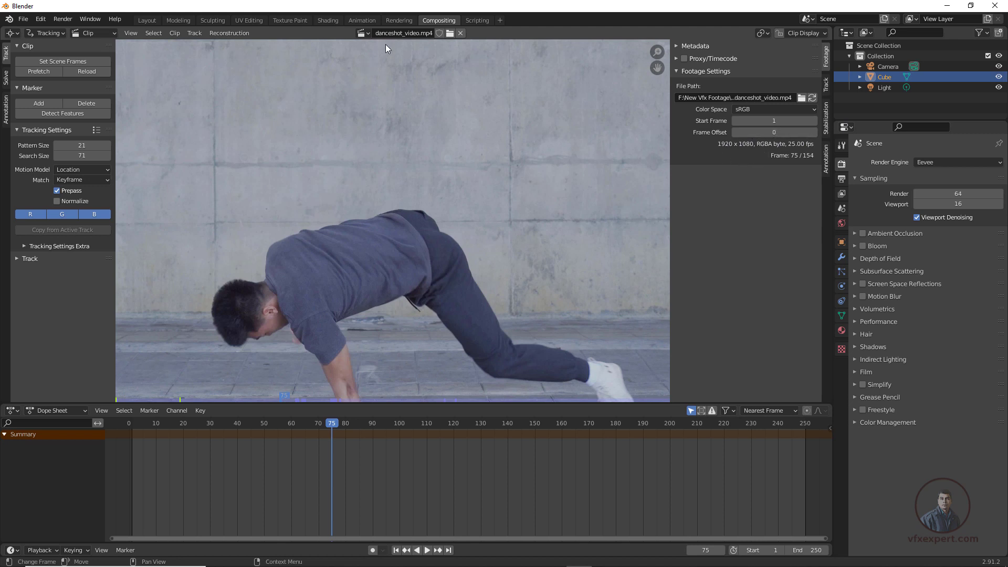
pyautogui.click(368, 34)
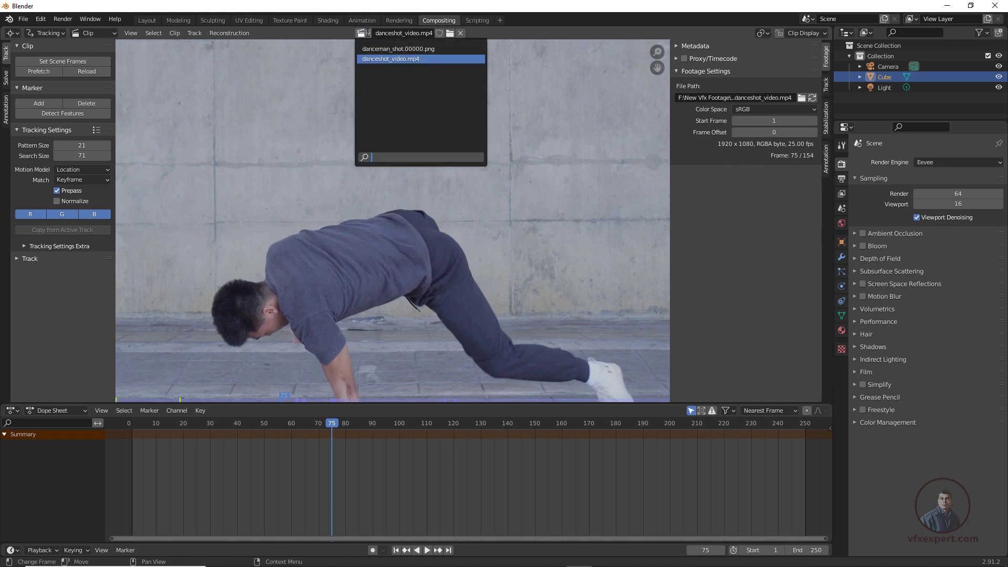
pyautogui.click(418, 49)
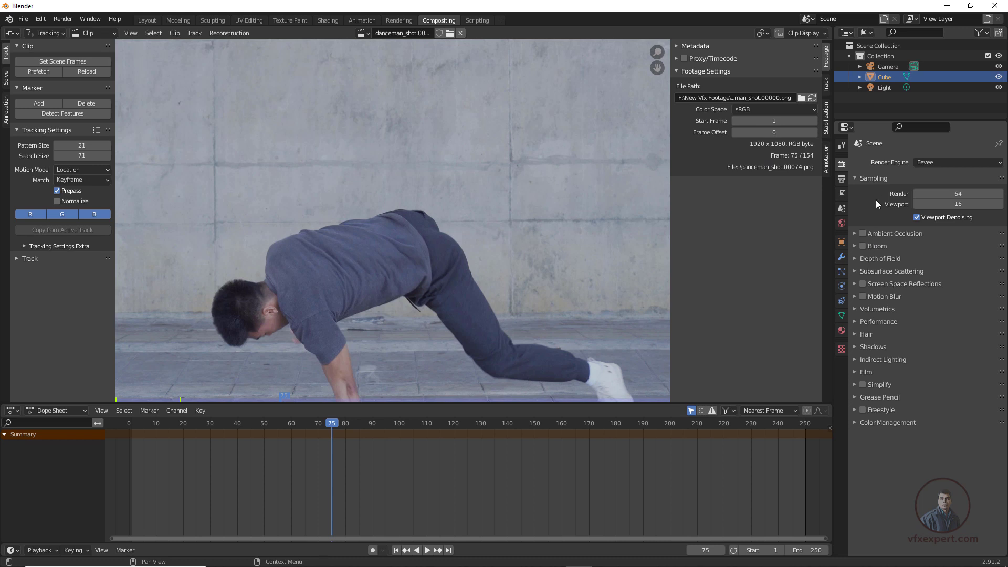
# - Set the scene's output frame rate to 25 fps
pyautogui.click(842, 180)
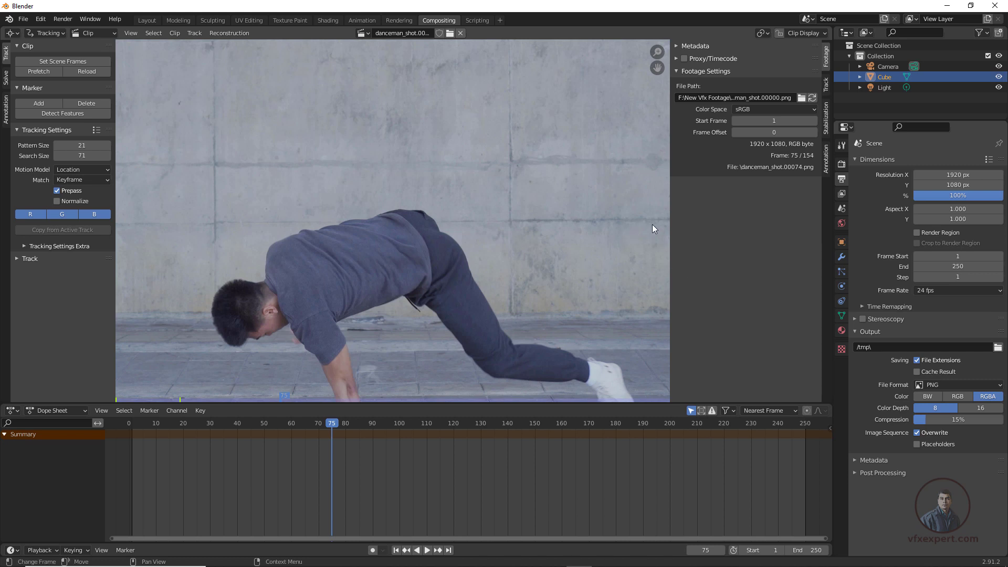
pyautogui.click(936, 290)
pyautogui.click(935, 324)
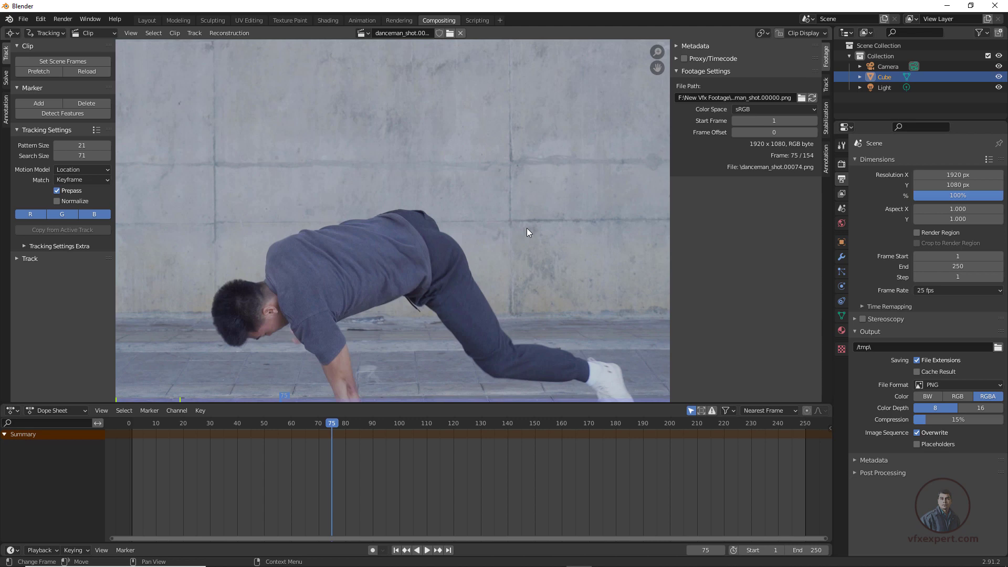
# - Switch the movie clip area back to the Compositor and scrub the animation back to frame 55
pyautogui.scroll(-5, 497, 226)
pyautogui.scroll(4, 498, 227)
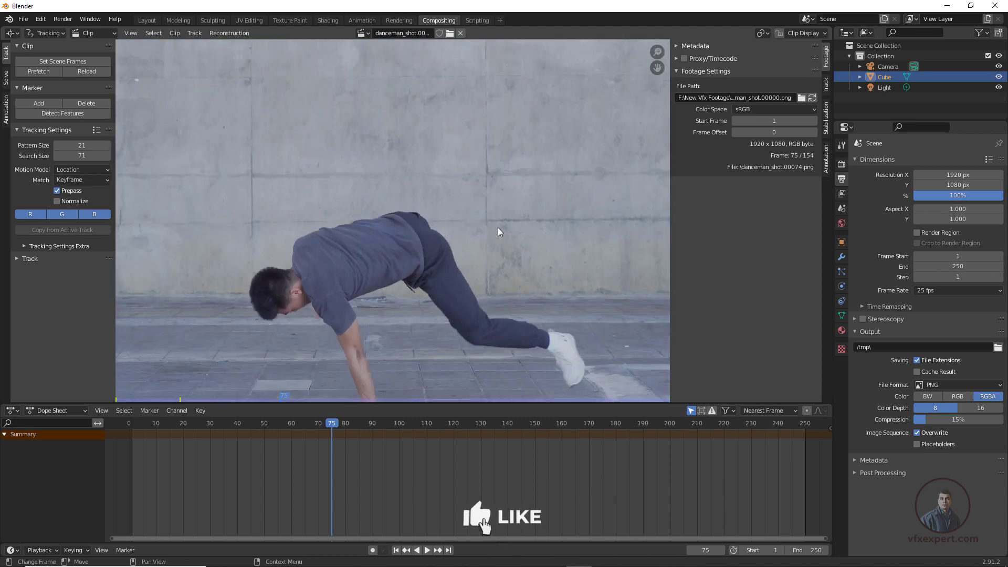
pyautogui.scroll(-4, 497, 228)
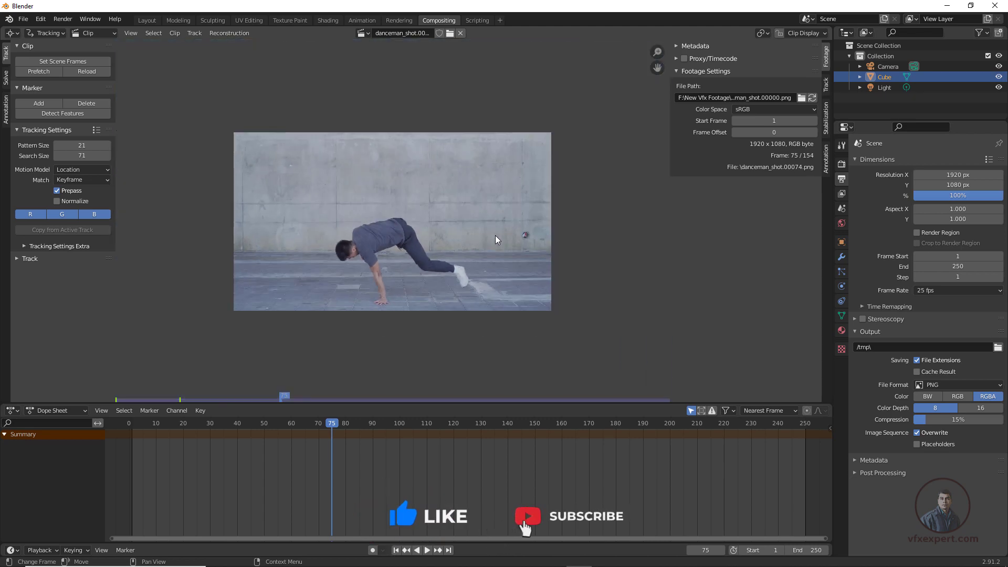
pyautogui.scroll(3, 495, 236)
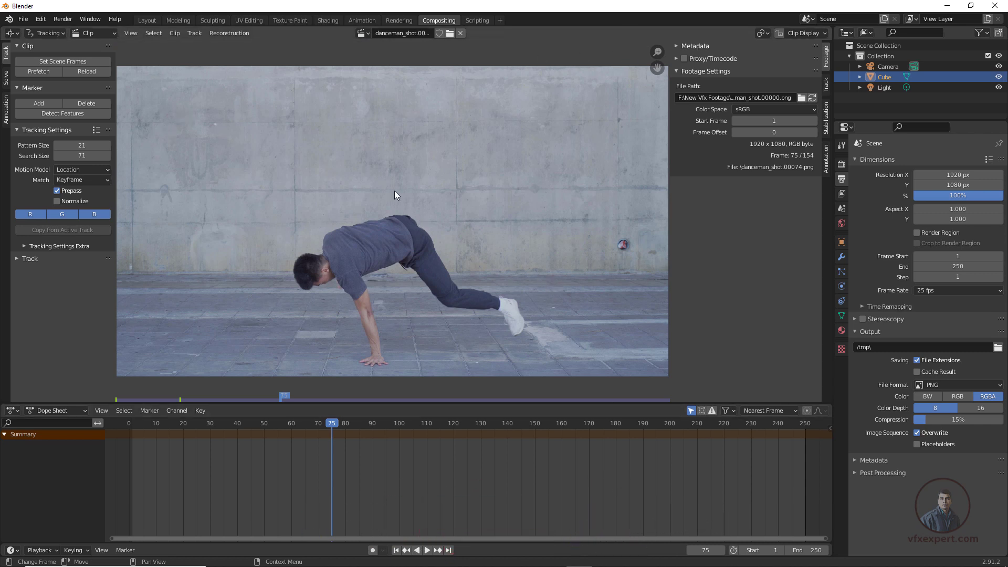
pyautogui.click(18, 33)
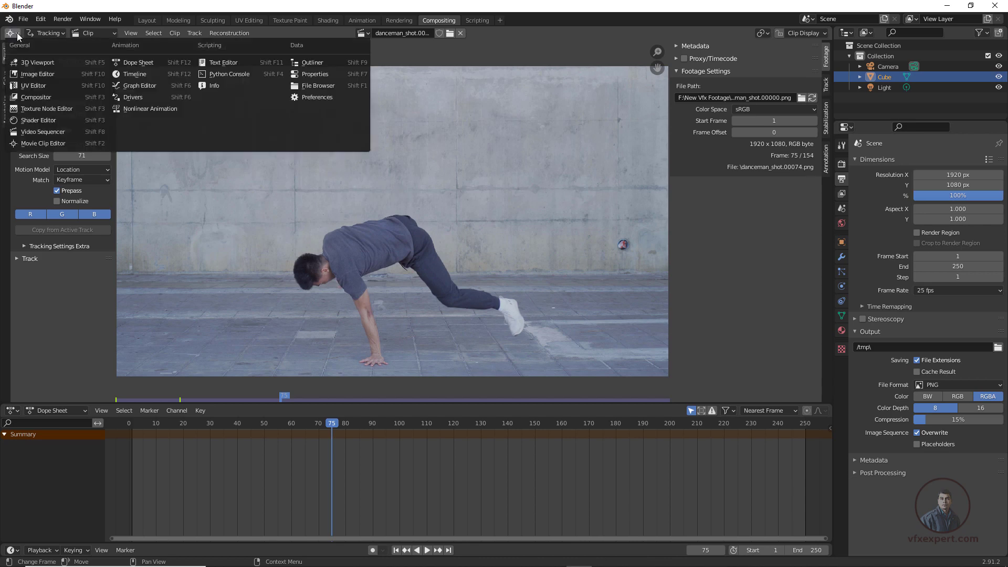
pyautogui.click(51, 97)
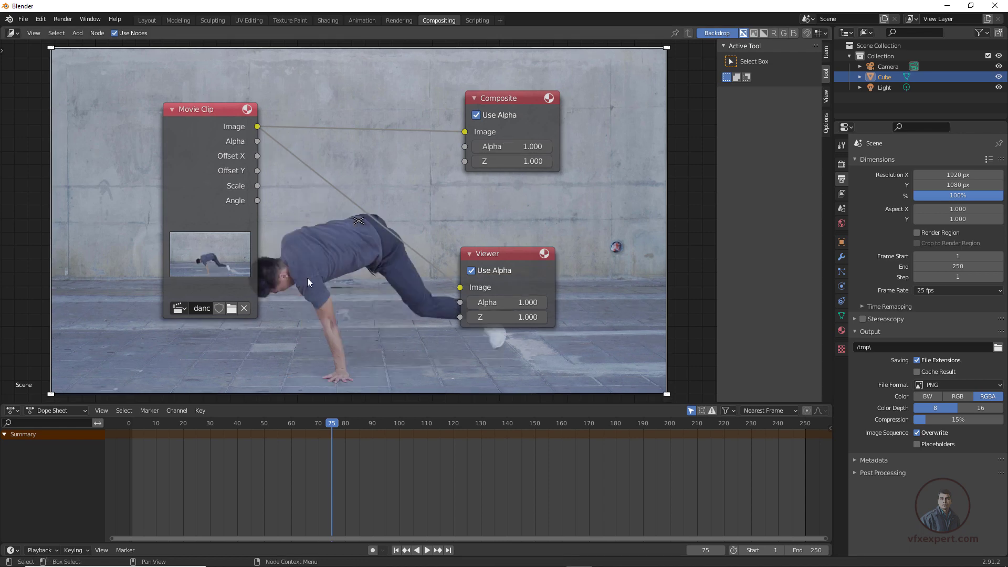
pyautogui.moveTo(332, 426); pyautogui.dragTo(277, 424)
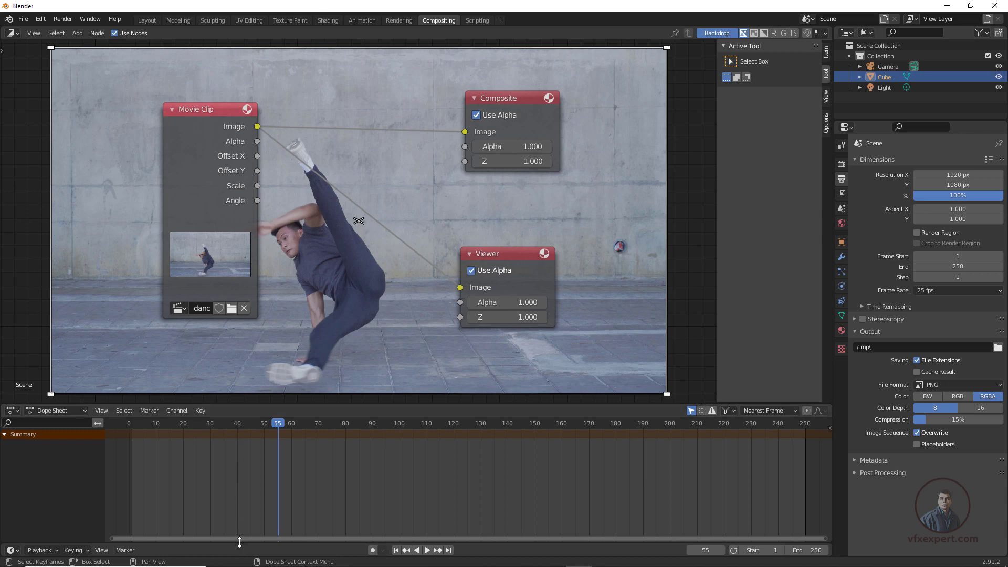
# - Enlarge the timeline to reveal its frame ruler and make the Dope Sheet area taller
pyautogui.moveTo(239, 542); pyautogui.dragTo(259, 484)
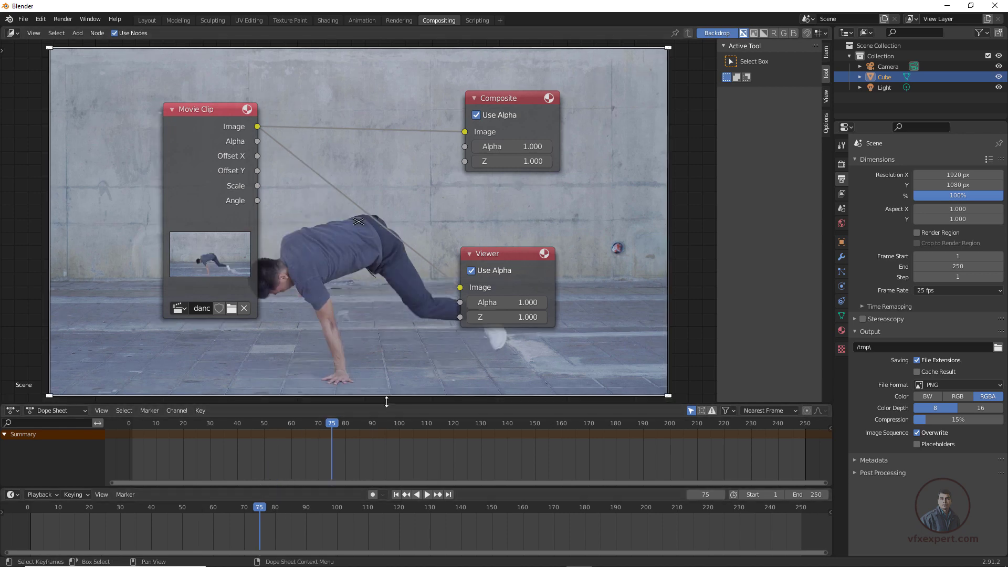
pyautogui.moveTo(387, 403); pyautogui.dragTo(387, 285)
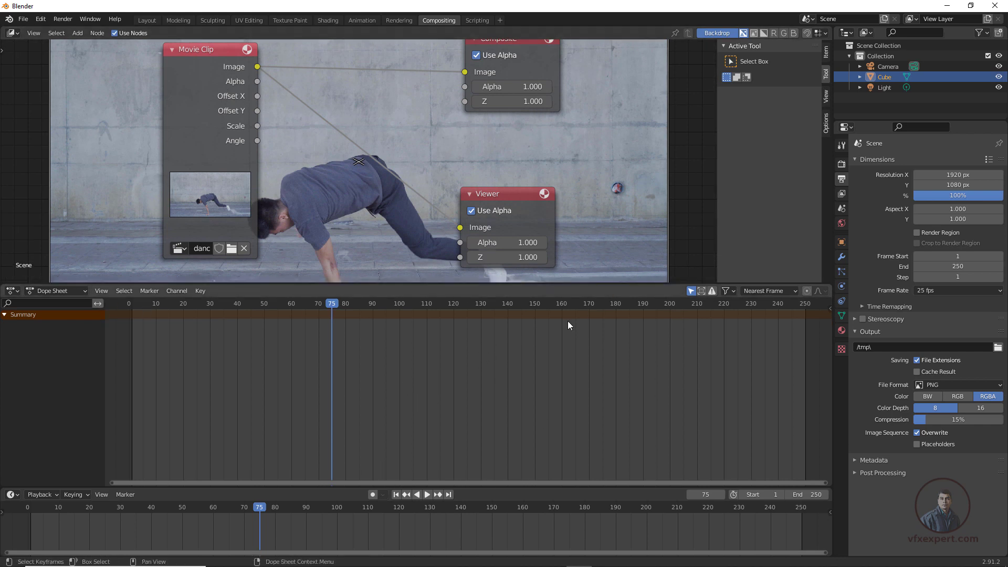
pyautogui.scroll(-1, 585, 178)
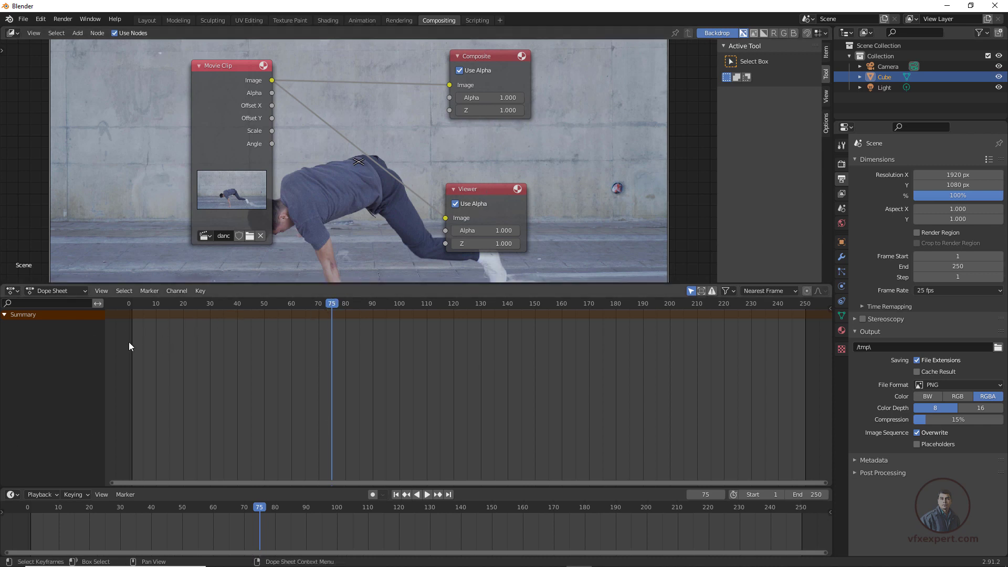
# - Change the Dope Sheet area to the Image Editor and display the Viewer Node image in it
pyautogui.click(19, 290)
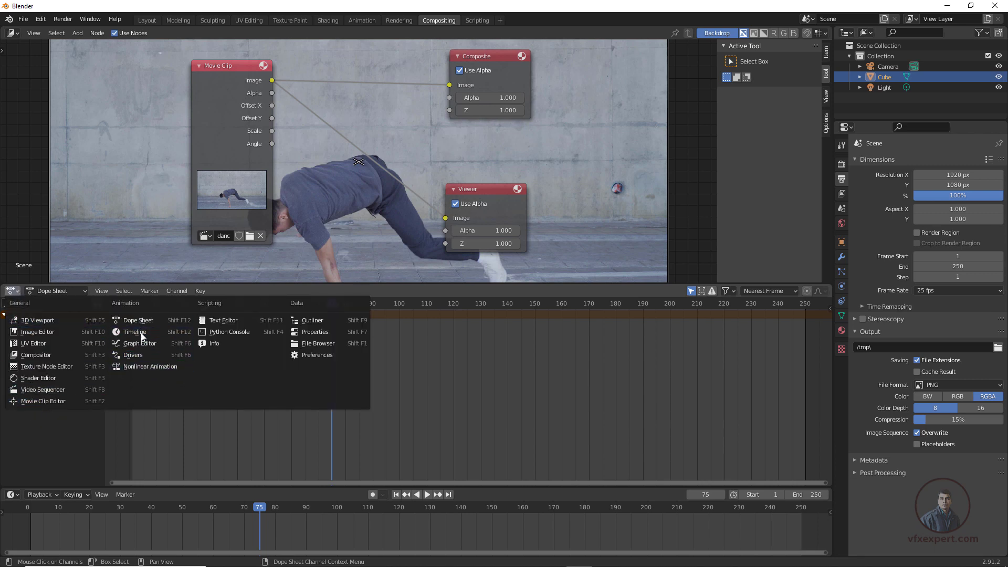
pyautogui.click(47, 336)
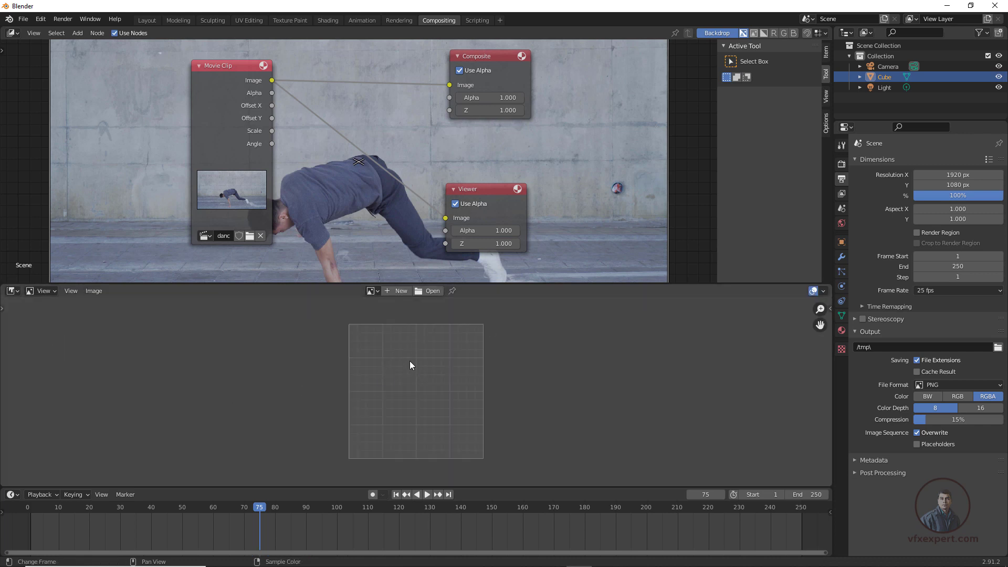
pyautogui.click(374, 291)
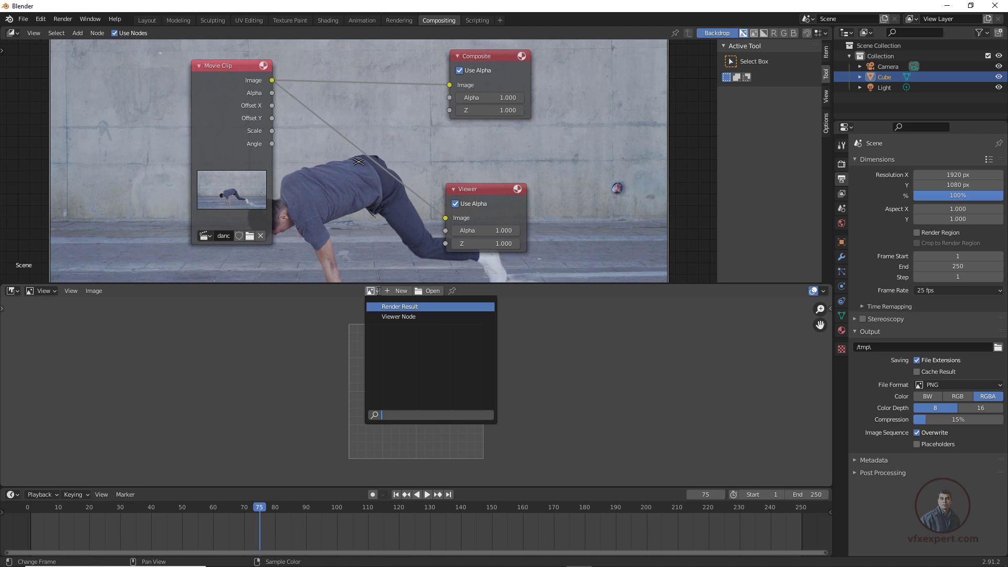
pyautogui.click(407, 316)
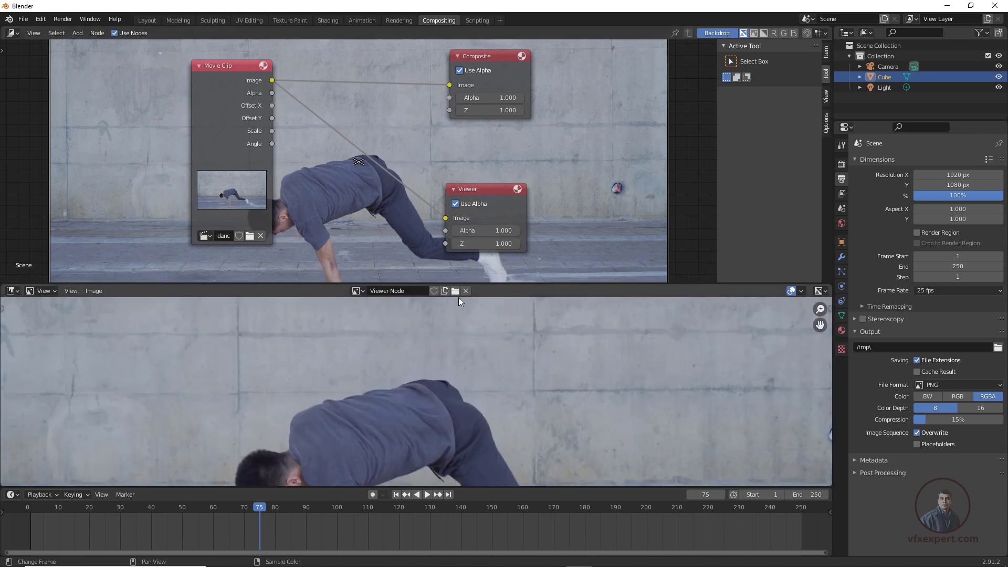
pyautogui.scroll(-4, 556, 373)
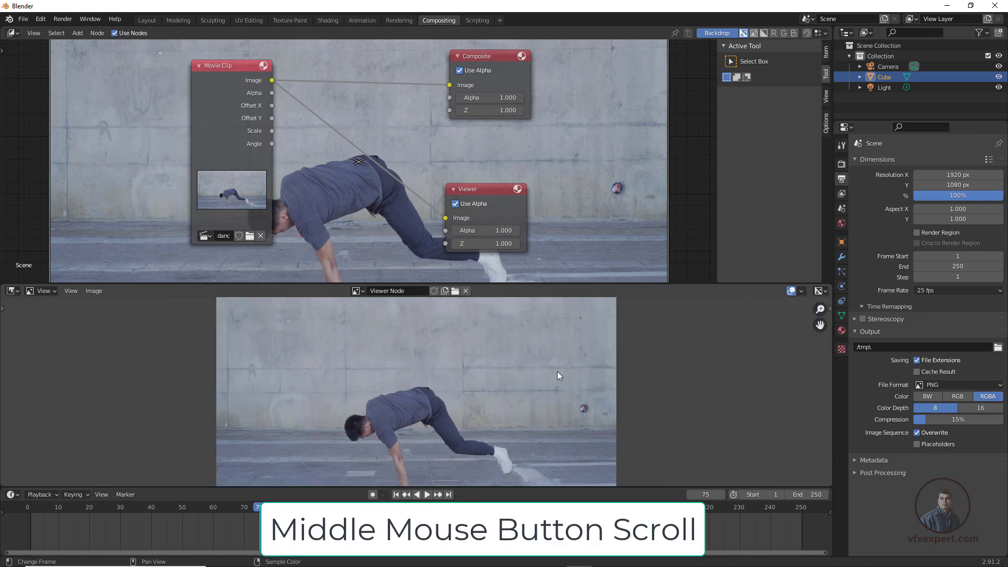
pyautogui.moveTo(564, 391); pyautogui.dragTo(596, 377, button='middle')
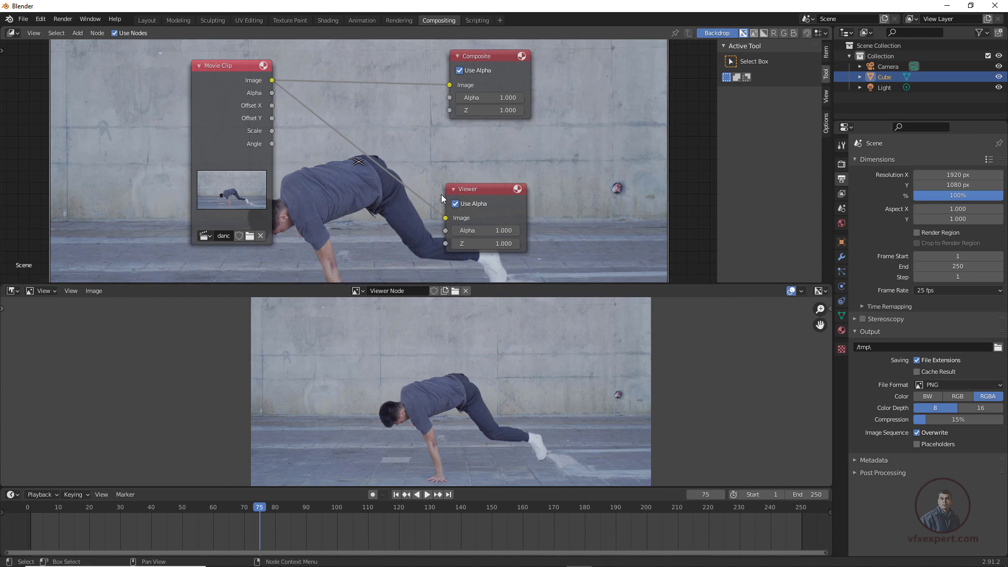
# - Turn off the compositor backdrop and move the Viewer node farther away from the Movie Clip node
pyautogui.click(826, 51)
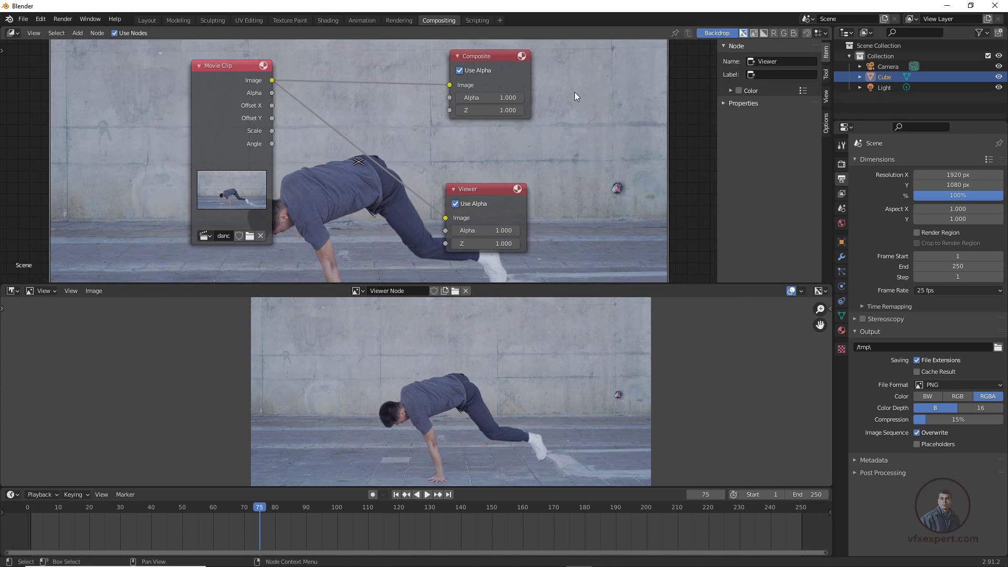
pyautogui.click(717, 34)
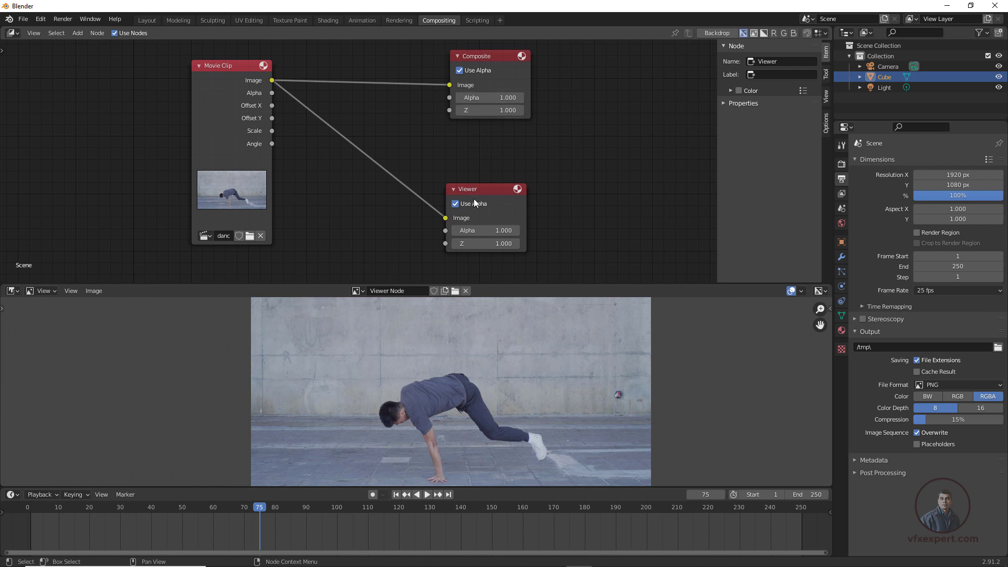
pyautogui.moveTo(453, 196); pyautogui.dragTo(561, 194)
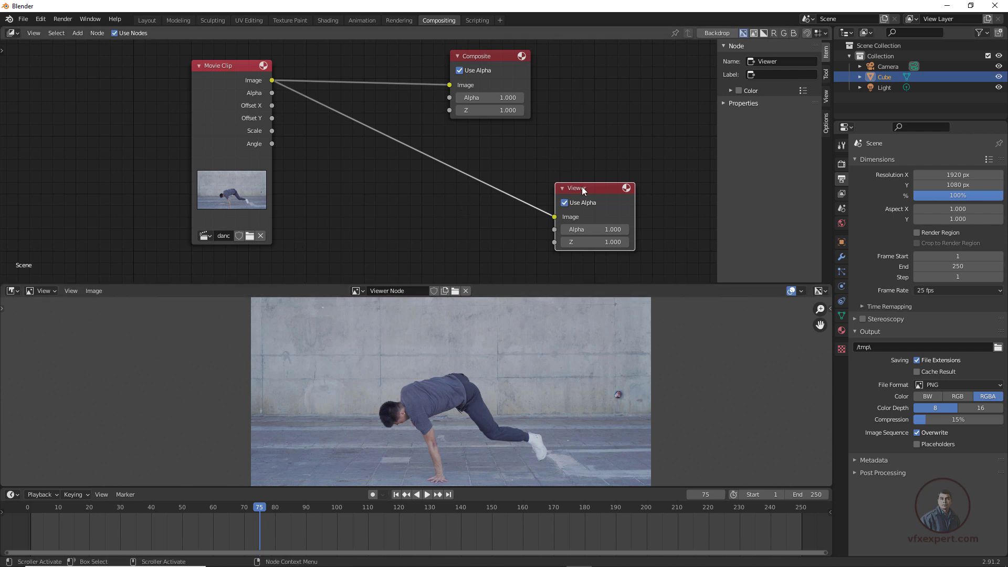
pyautogui.moveTo(591, 186); pyautogui.dragTo(570, 177)
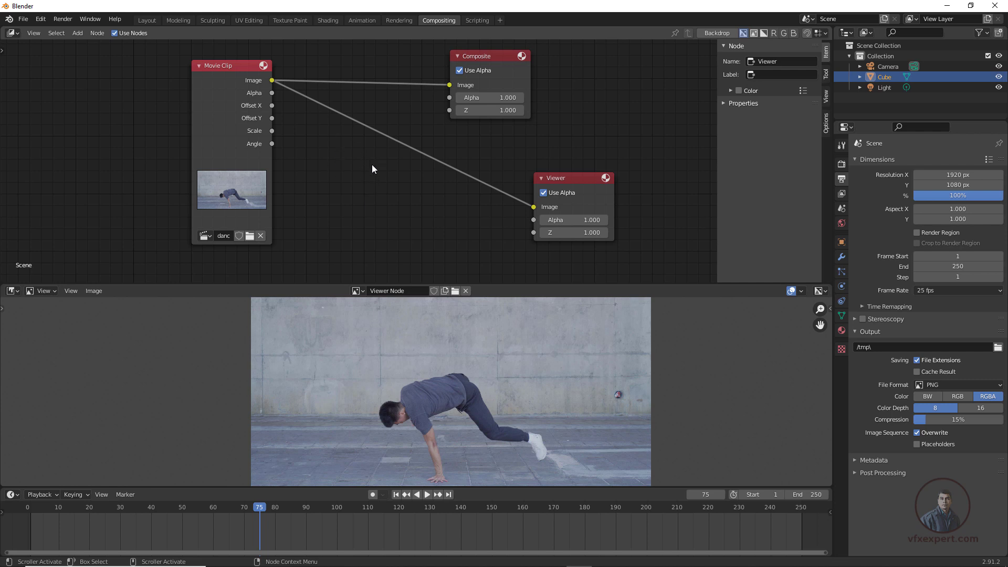
# - Add an Image input node between the Movie Clip and Viewer nodes, below their link
pyautogui.scroll(-1, 371, 165)
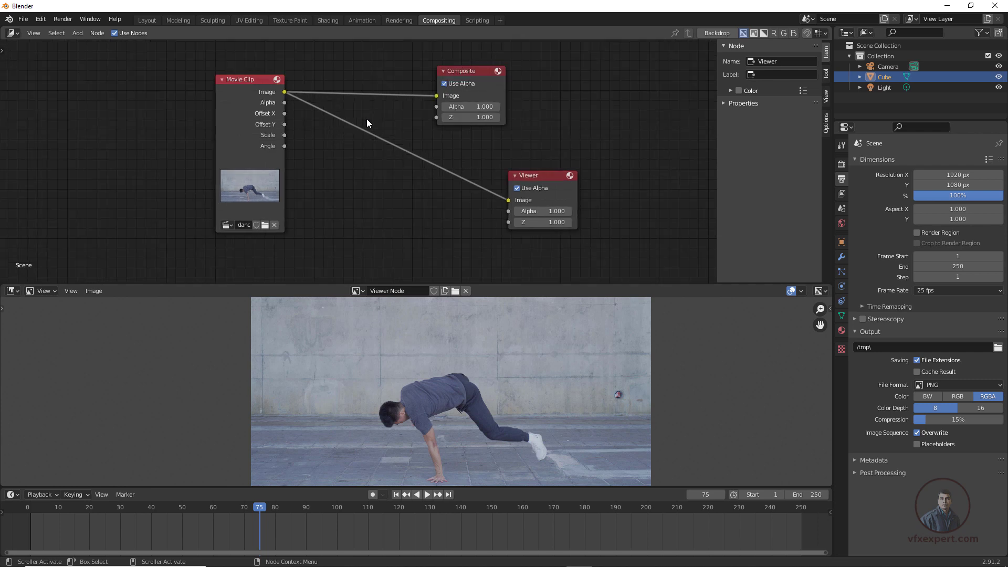
pyautogui.click(82, 34)
pyautogui.moveTo(89, 59)
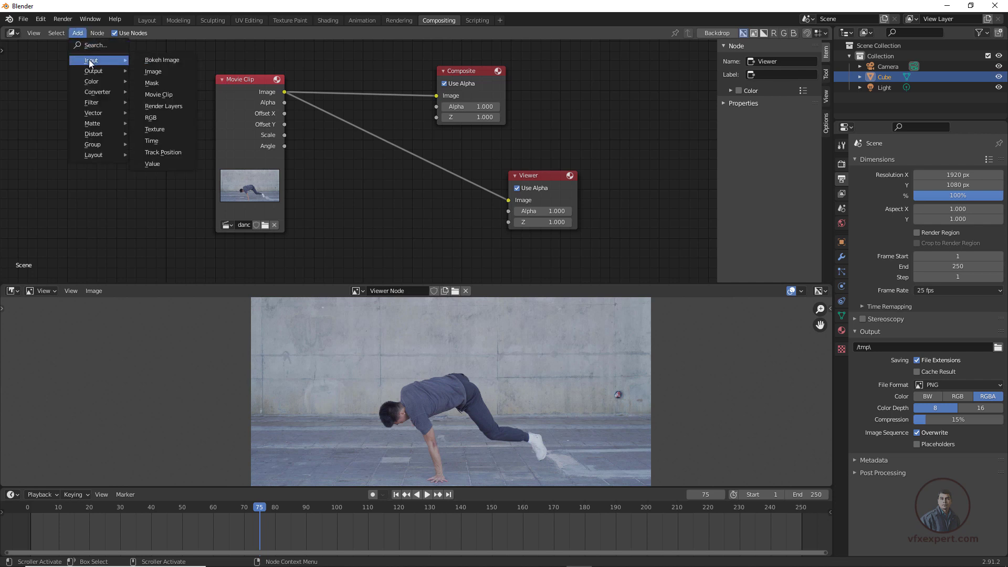
pyautogui.click(164, 75)
pyautogui.click(313, 159)
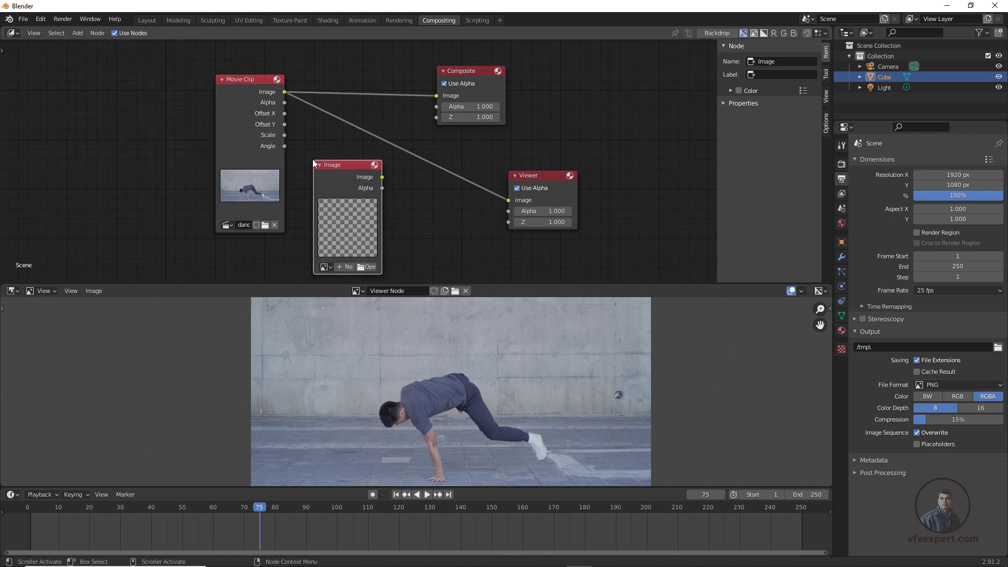
# - Load tiger-large.png from F:\New Vfx Footage\Blender Classes\images into the Image node
pyautogui.scroll(-2, 329, 184)
pyautogui.moveTo(366, 221); pyautogui.dragTo(360, 217, button='middle')
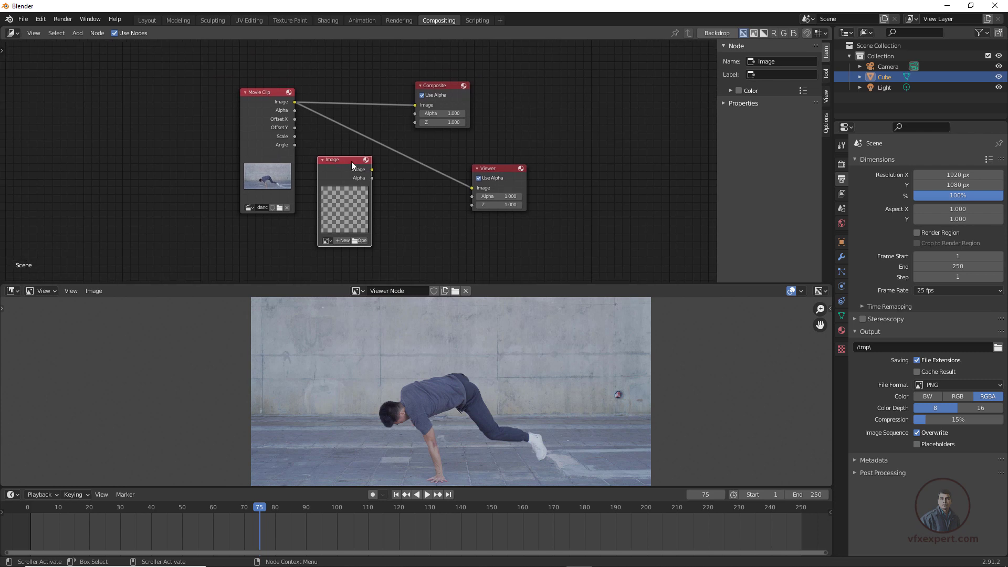
pyautogui.click(362, 241)
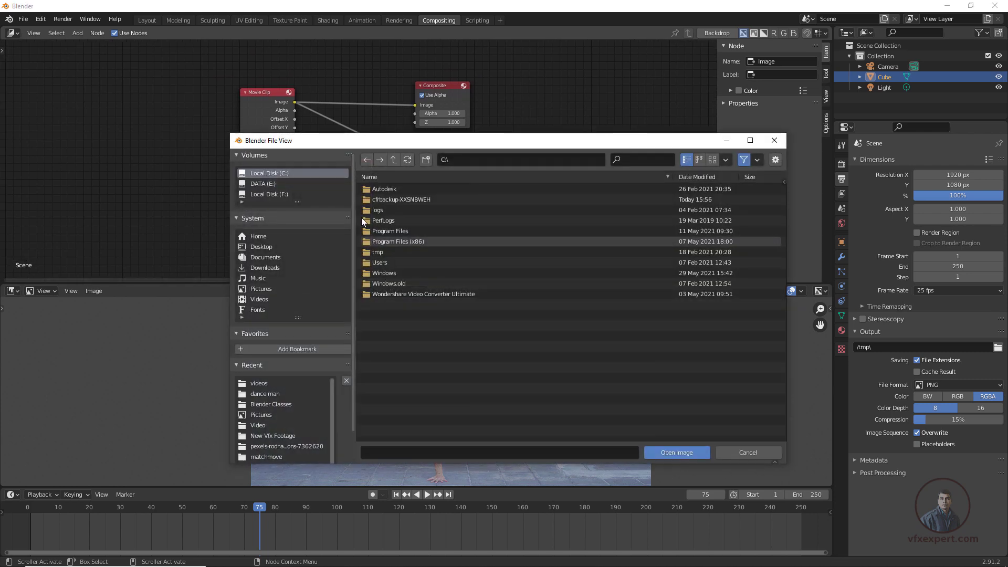
pyautogui.click(272, 404)
pyautogui.click(408, 241)
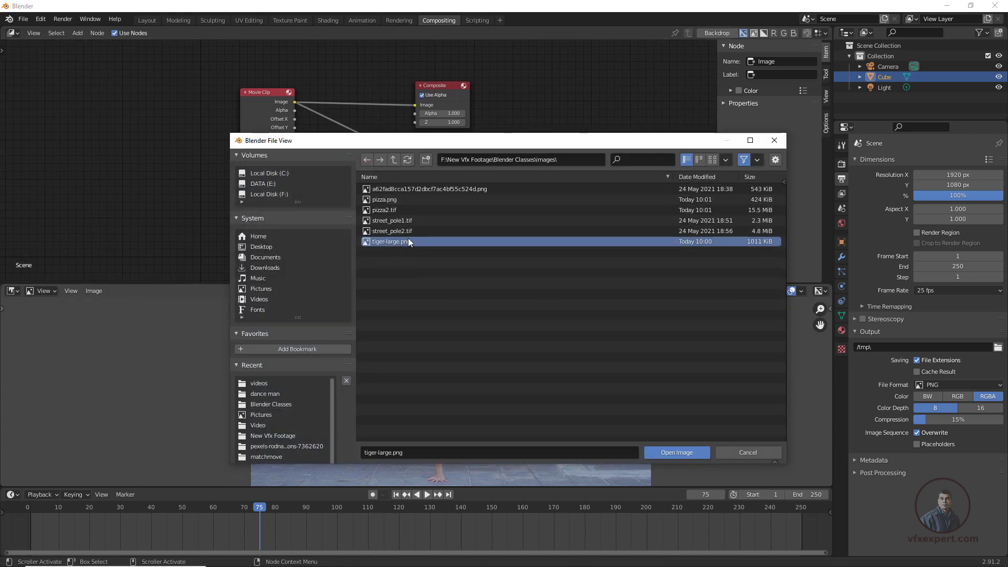
pyautogui.click(678, 454)
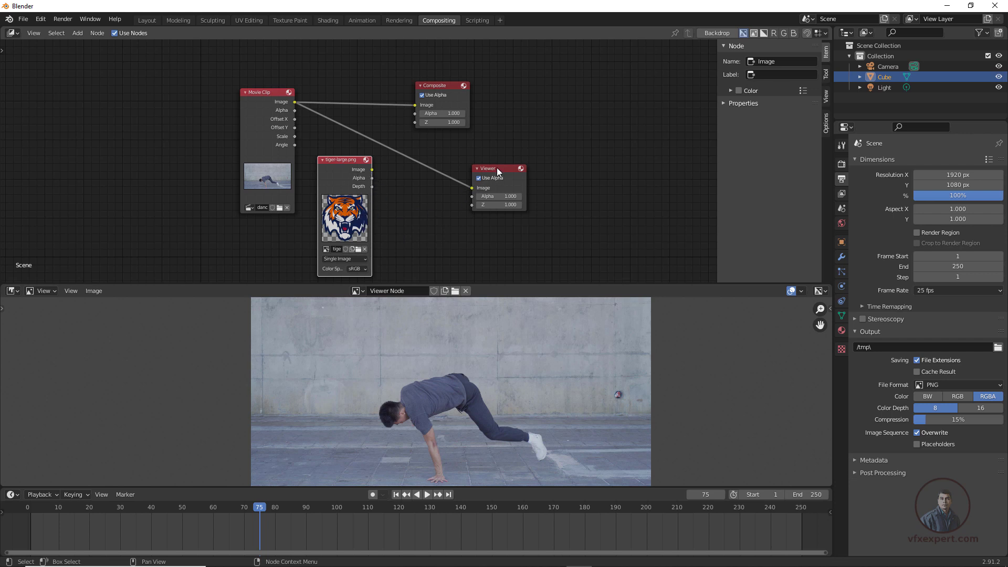
# - Connect the tiger-large.png node's Image output to the Viewer node's Image input and reposition both nodes
pyautogui.moveTo(496, 168); pyautogui.dragTo(537, 159)
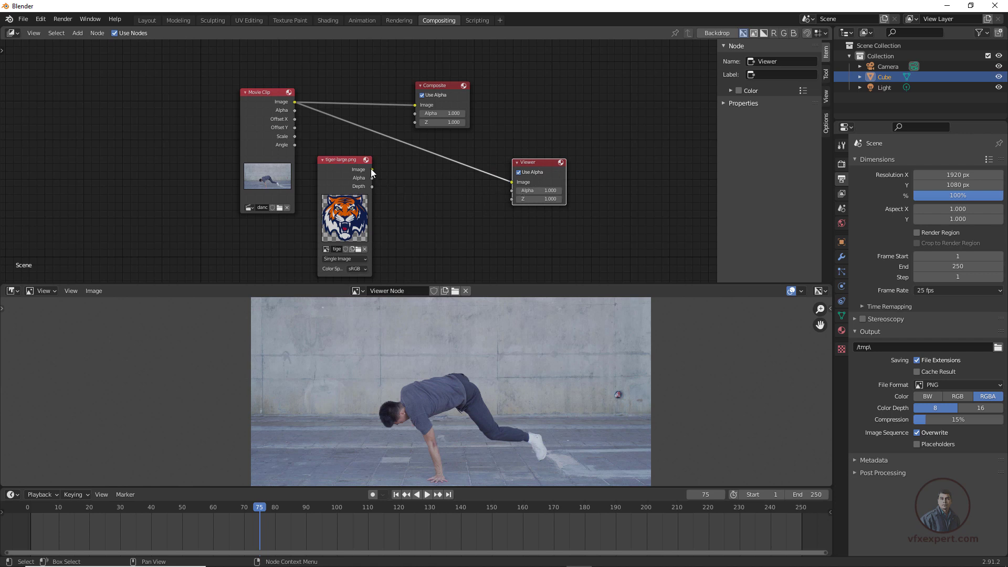
pyautogui.moveTo(372, 169); pyautogui.dragTo(512, 182)
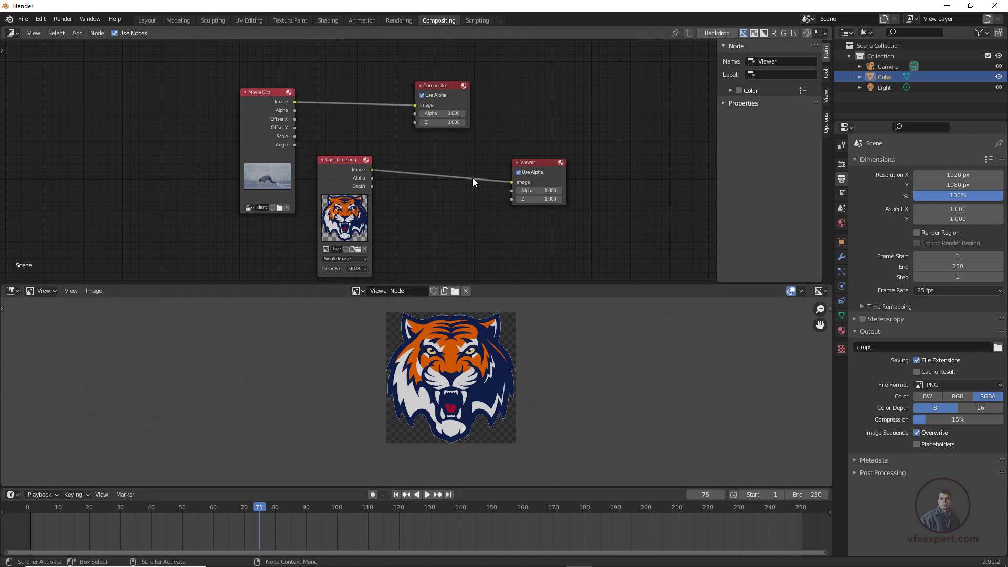
pyautogui.moveTo(350, 159); pyautogui.dragTo(341, 166)
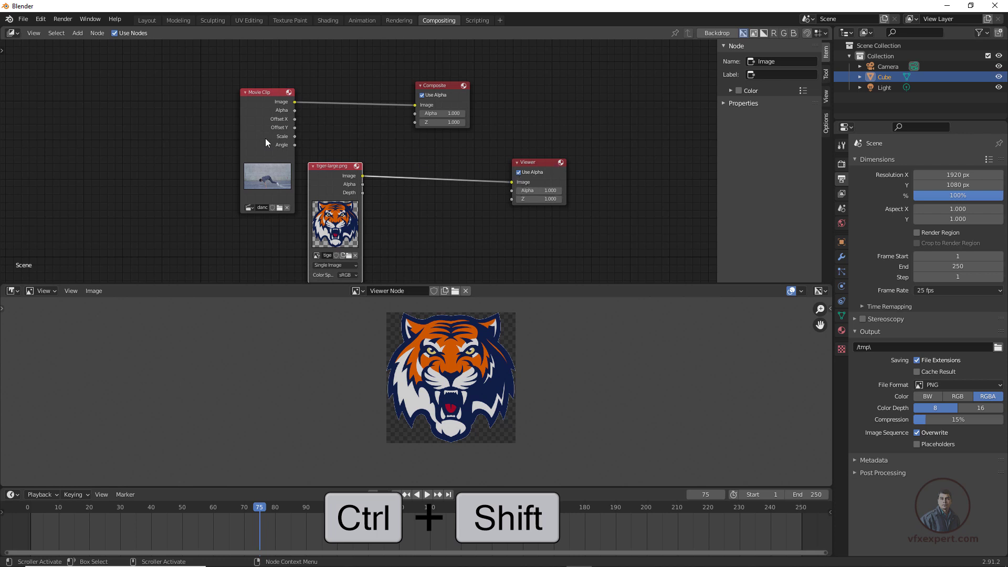
# - Connect the Movie Clip node's Image output to the Viewer node and move the Viewer node slightly farther away
pyautogui.keyDown('ctrl'); pyautogui.keyDown('shift'); pyautogui.click(260, 104); pyautogui.keyUp('shift'); pyautogui.keyUp('ctrl')
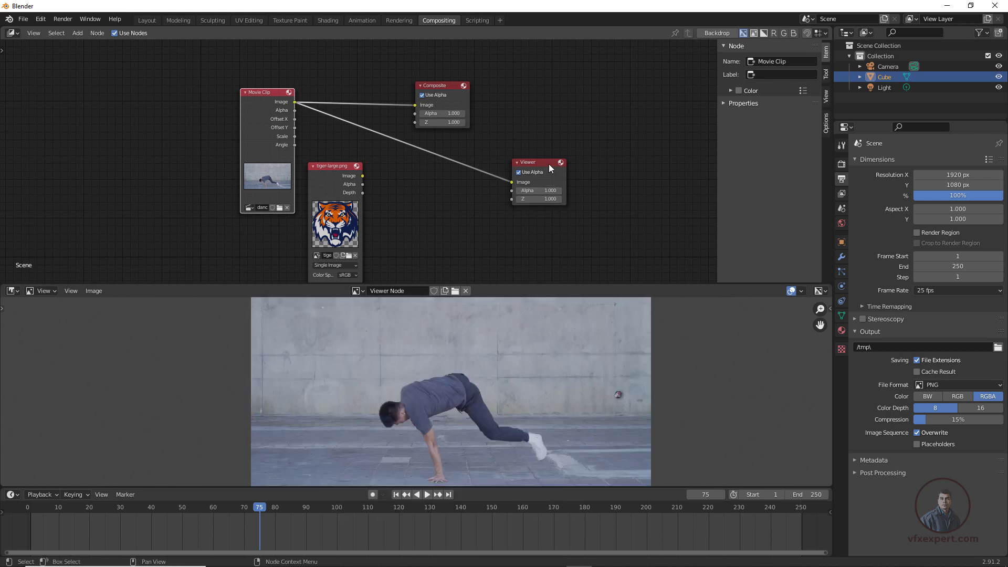
pyautogui.moveTo(550, 164); pyautogui.dragTo(578, 169)
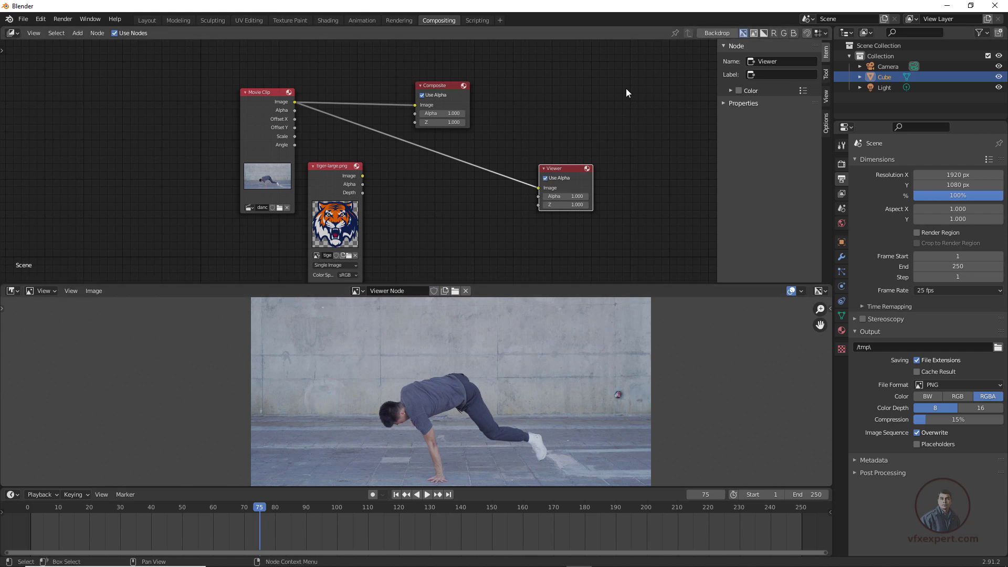
# - Turn on the compositor backdrop briefly and turn it off again
pyautogui.click(593, 96)
pyautogui.click(717, 34)
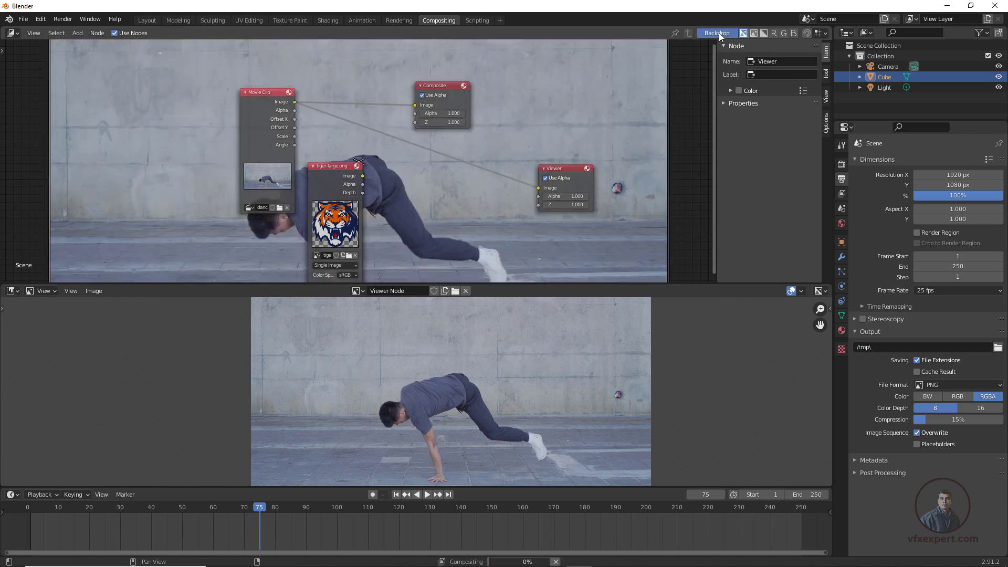
pyautogui.click(718, 33)
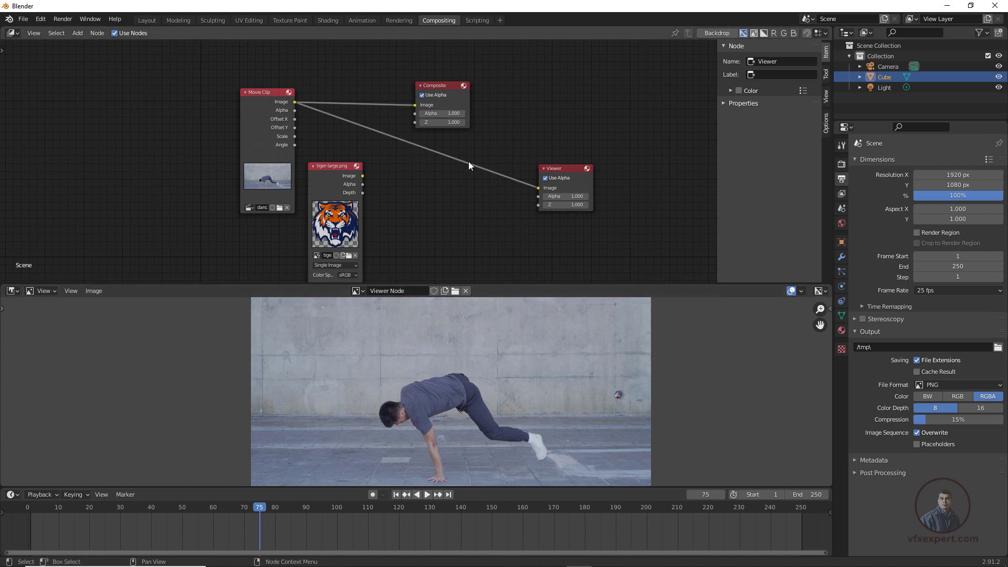
pyautogui.scroll(-2, 407, 166)
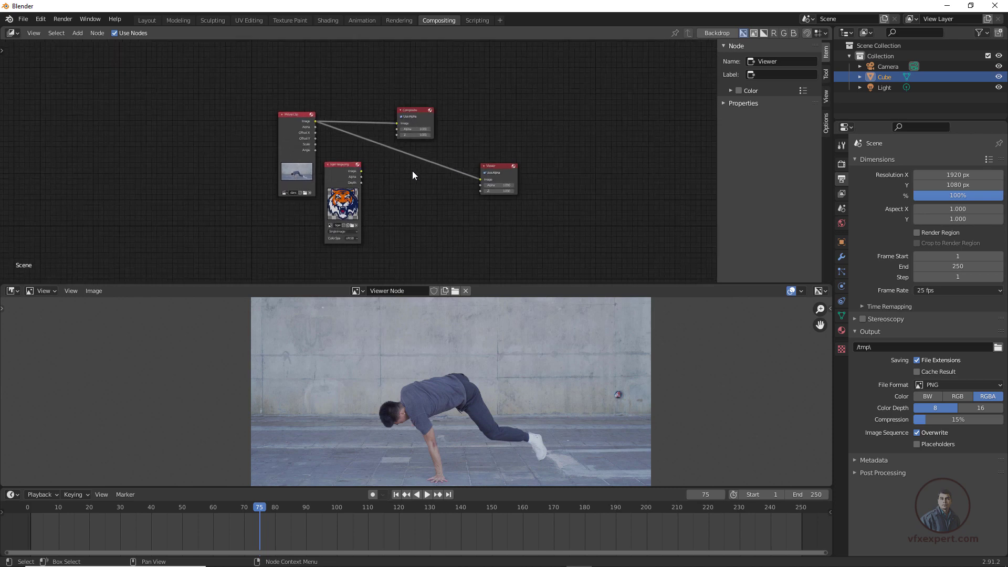
pyautogui.scroll(5, 412, 171)
pyautogui.scroll(-5, 412, 171)
pyautogui.scroll(5, 415, 177)
pyautogui.scroll(-5, 415, 176)
pyautogui.scroll(5, 415, 179)
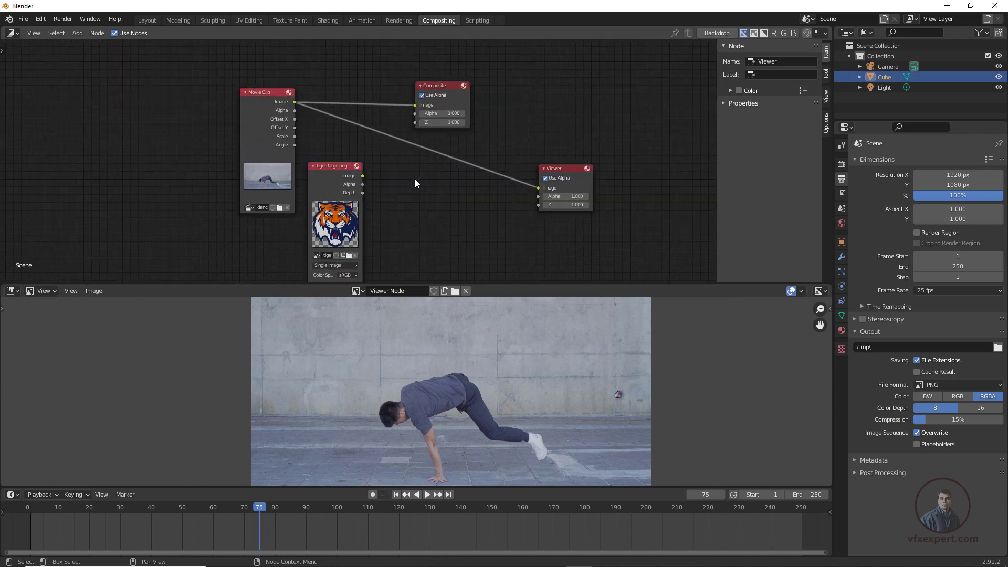
pyautogui.scroll(-2, 415, 182)
pyautogui.moveTo(461, 216); pyautogui.dragTo(427, 228, button='middle')
pyautogui.scroll(1, 474, 239)
pyautogui.scroll(1, 395, 218)
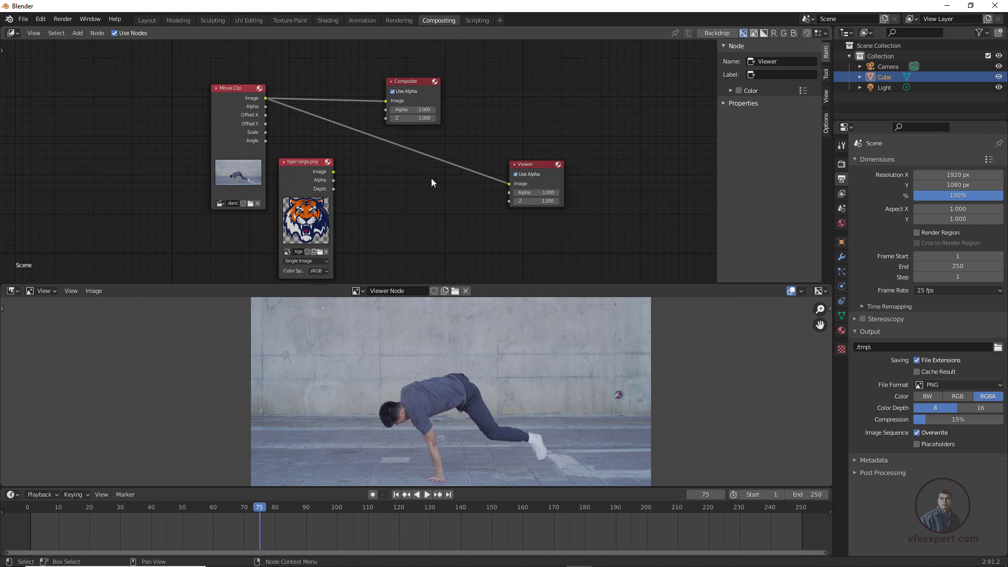
# - Place the tiger-large.png node directly below the Movie Clip node and shift the Movie Clip node away from the output nodes
pyautogui.scroll(-3, 413, 176)
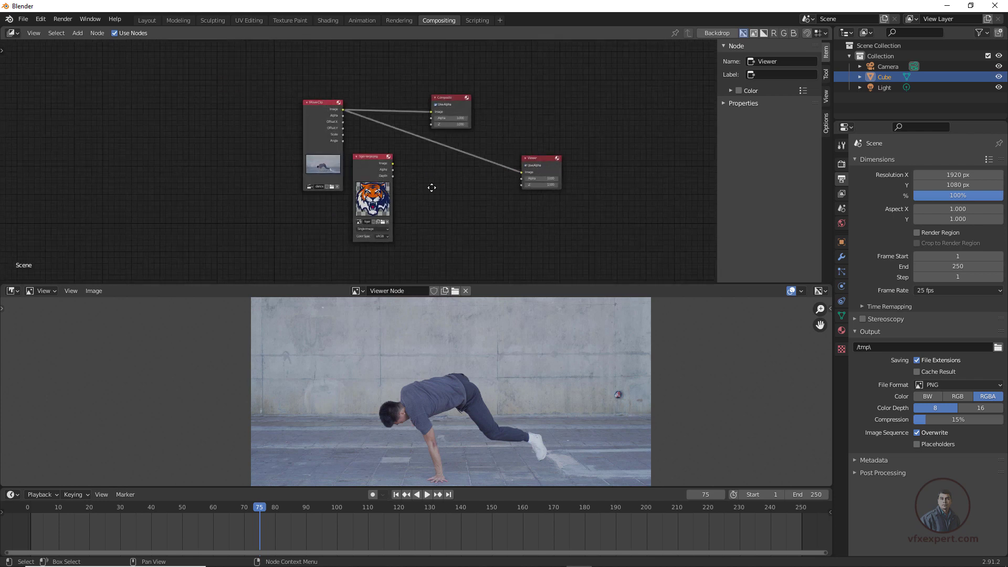
pyautogui.moveTo(395, 132); pyautogui.dragTo(330, 186)
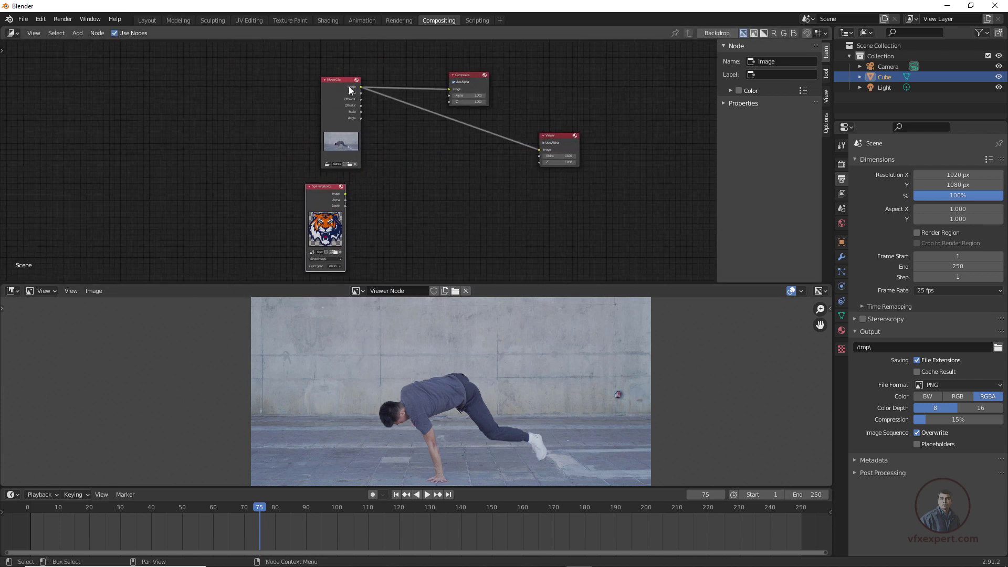
pyautogui.moveTo(342, 80); pyautogui.dragTo(316, 81)
pyautogui.scroll(2, 458, 139)
pyautogui.moveTo(480, 160); pyautogui.dragTo(403, 165, button='middle')
pyautogui.scroll(-1, 401, 172)
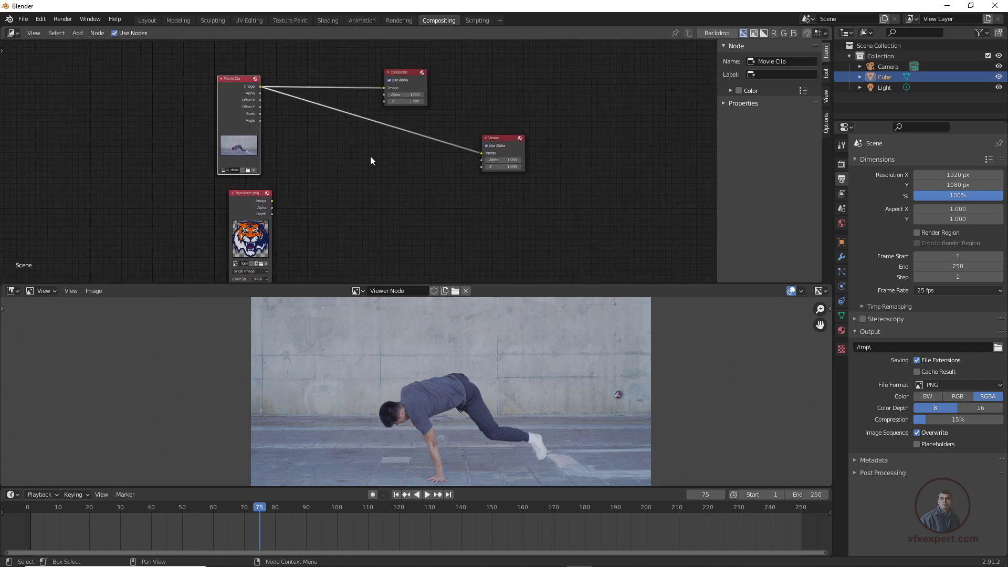
# - Add an Alpha Over color node between the input nodes and the Viewer node, below the existing link
pyautogui.click(78, 33)
pyautogui.click(145, 218)
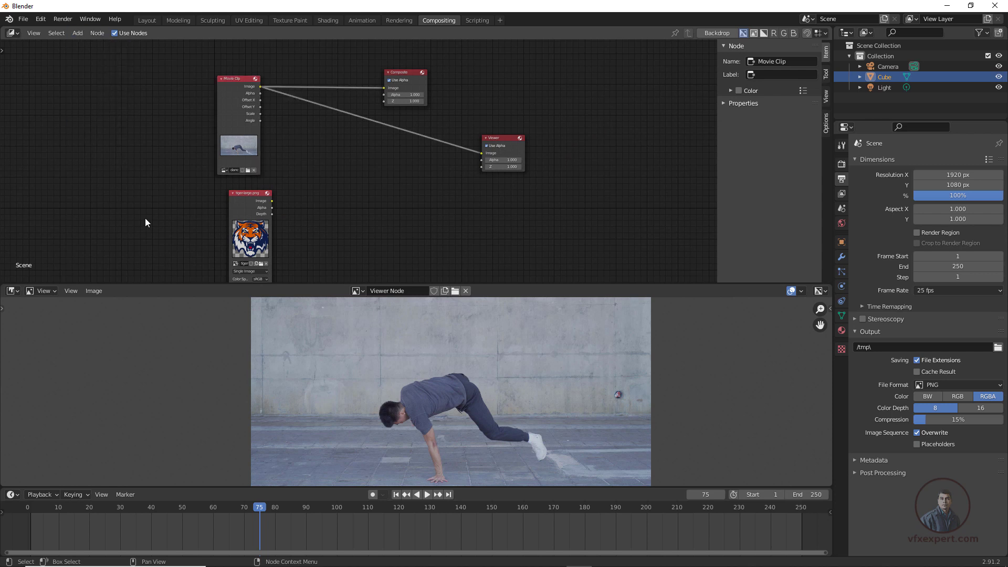
pyautogui.hotkey('shift', 'a')
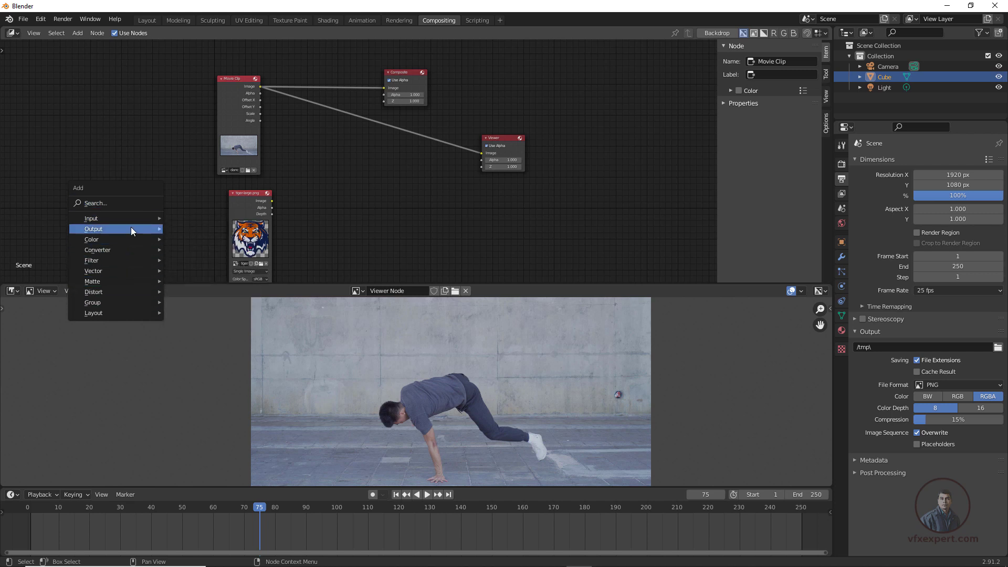
pyautogui.moveTo(126, 242)
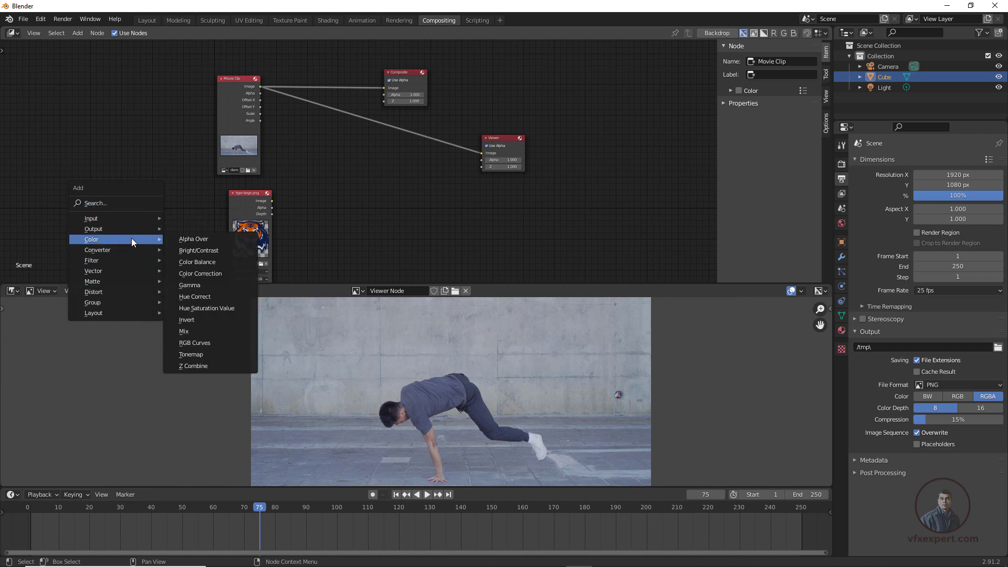
pyautogui.click(190, 241)
pyautogui.click(398, 171)
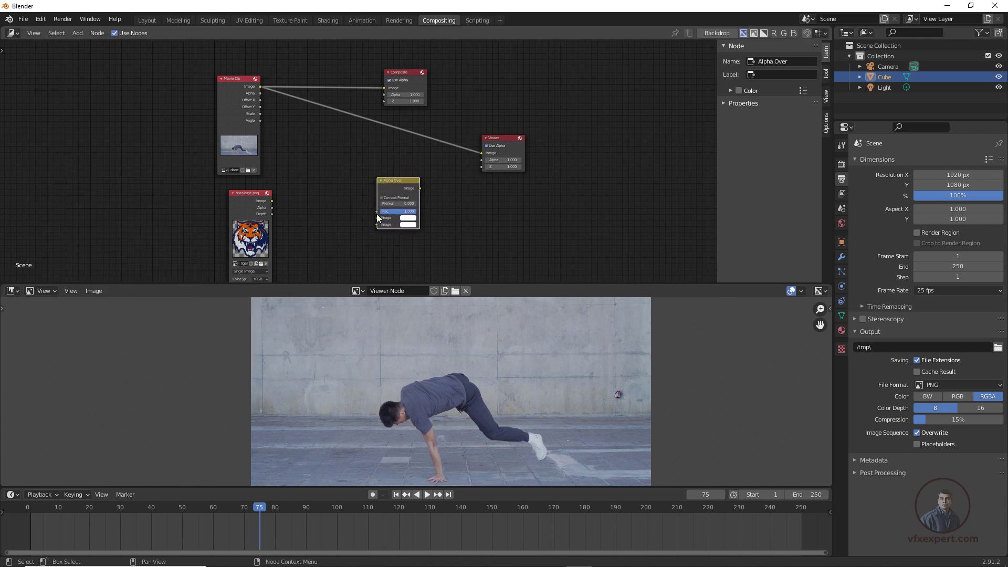
# - Connect the Movie Clip's Image output to Alpha Over's first Image input and tiger-large.png's Image output to its second Image input
pyautogui.scroll(2, 389, 204)
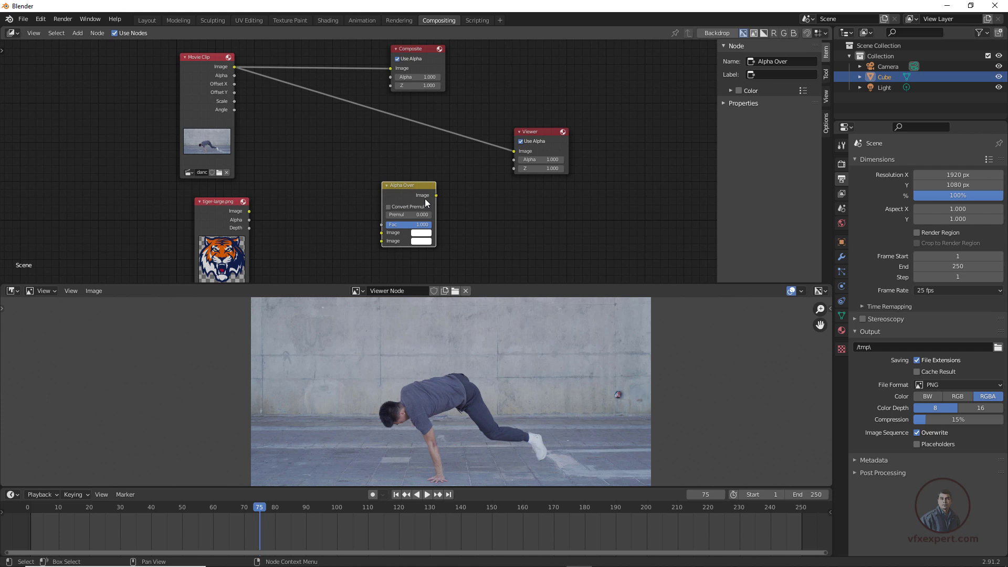
pyautogui.scroll(-2, 424, 198)
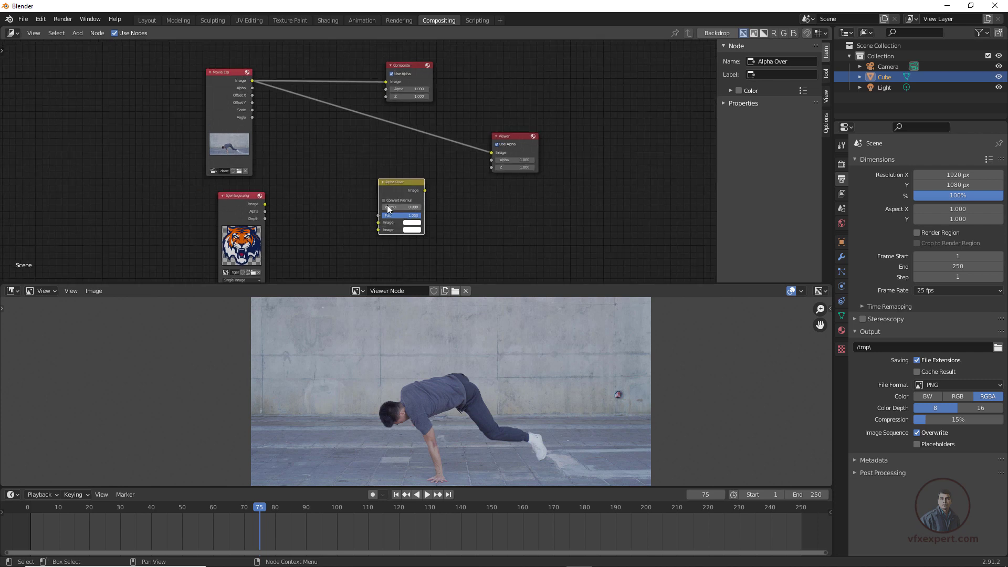
pyautogui.moveTo(389, 208); pyautogui.dragTo(416, 209, button='middle')
pyautogui.scroll(1, 324, 133)
pyautogui.scroll(-1, 362, 168)
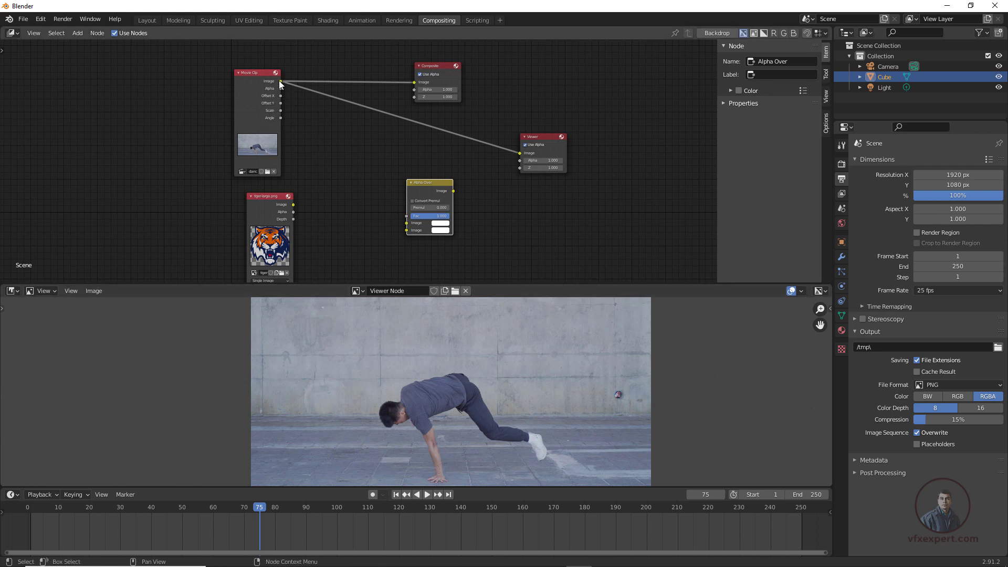
pyautogui.moveTo(280, 81); pyautogui.dragTo(408, 228)
pyautogui.scroll(1, 403, 234)
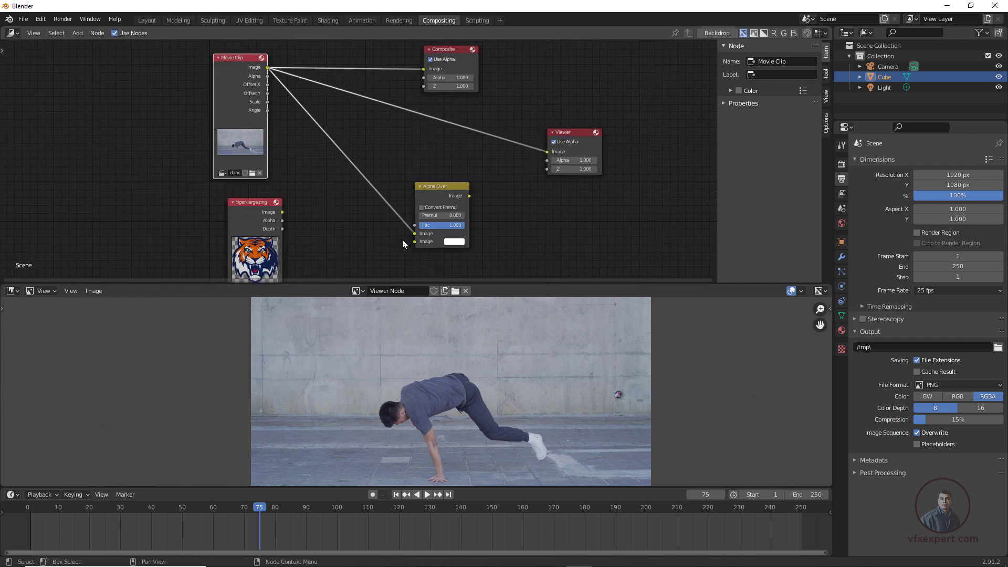
pyautogui.moveTo(273, 200); pyautogui.dragTo(264, 185)
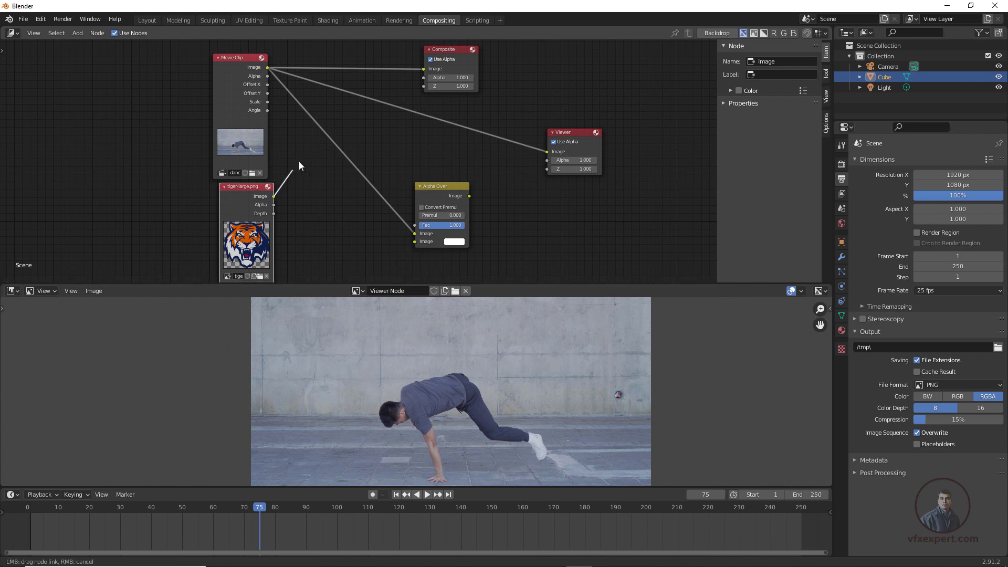
pyautogui.moveTo(274, 196); pyautogui.dragTo(417, 244)
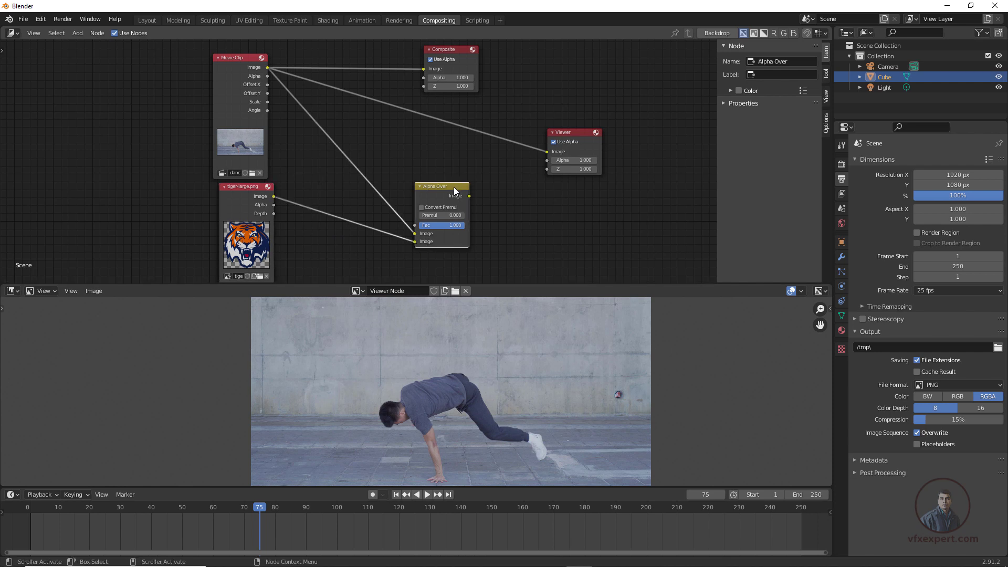
# - Connect the Alpha Over node's output to the Viewer's Image input and space the two nodes apart
pyautogui.moveTo(453, 187); pyautogui.dragTo(480, 175)
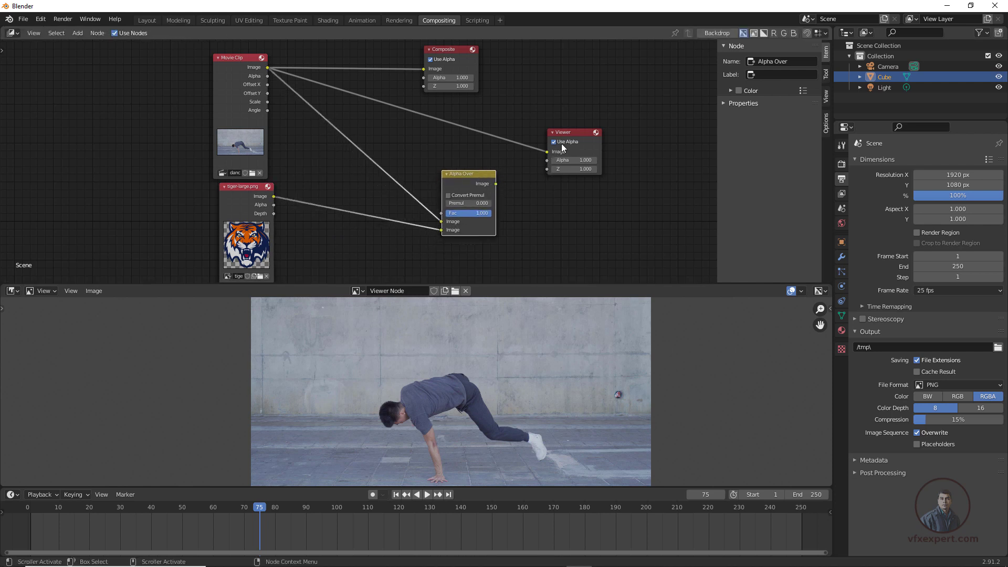
pyautogui.moveTo(573, 133); pyautogui.dragTo(607, 140)
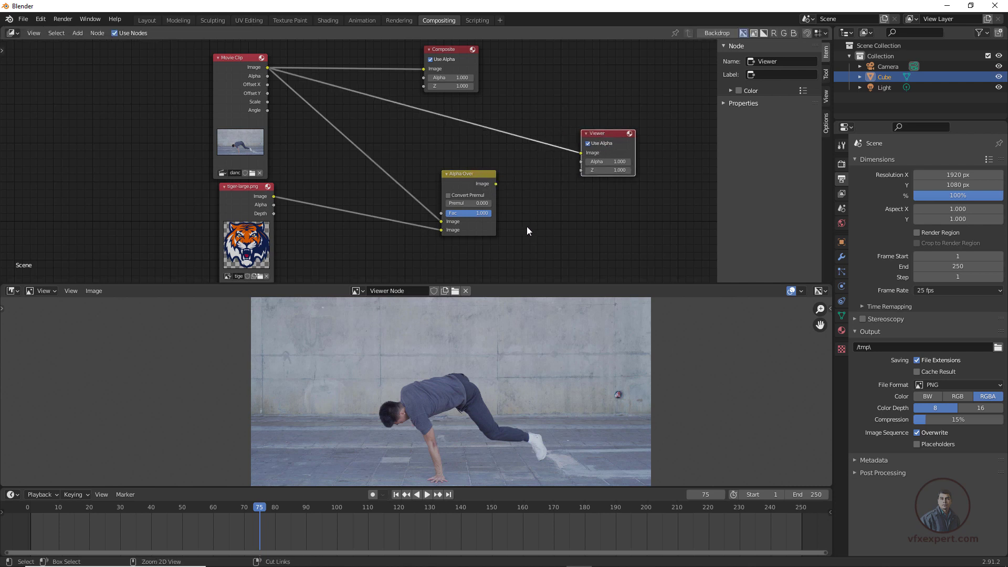
pyautogui.keyDown('ctrl'); pyautogui.keyDown('shift'); pyautogui.click(478, 175); pyautogui.keyUp('shift'); pyautogui.keyUp('ctrl')
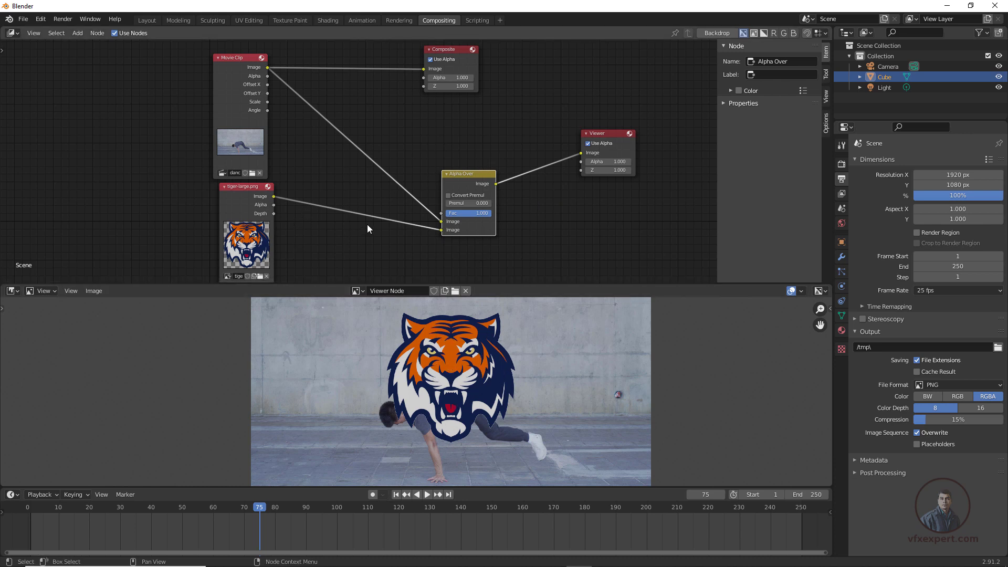
pyautogui.scroll(-2, 405, 192)
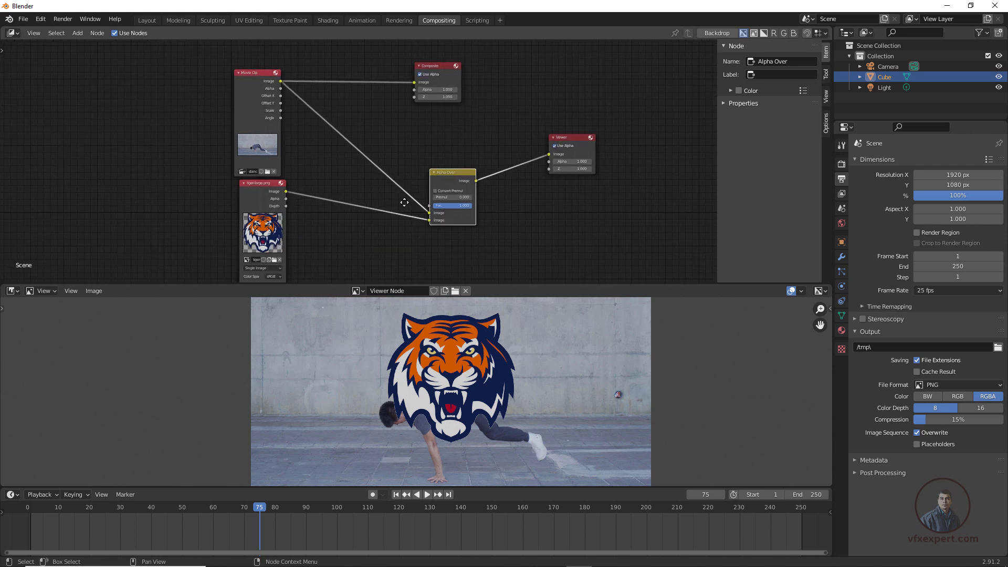
pyautogui.moveTo(537, 120); pyautogui.dragTo(551, 155)
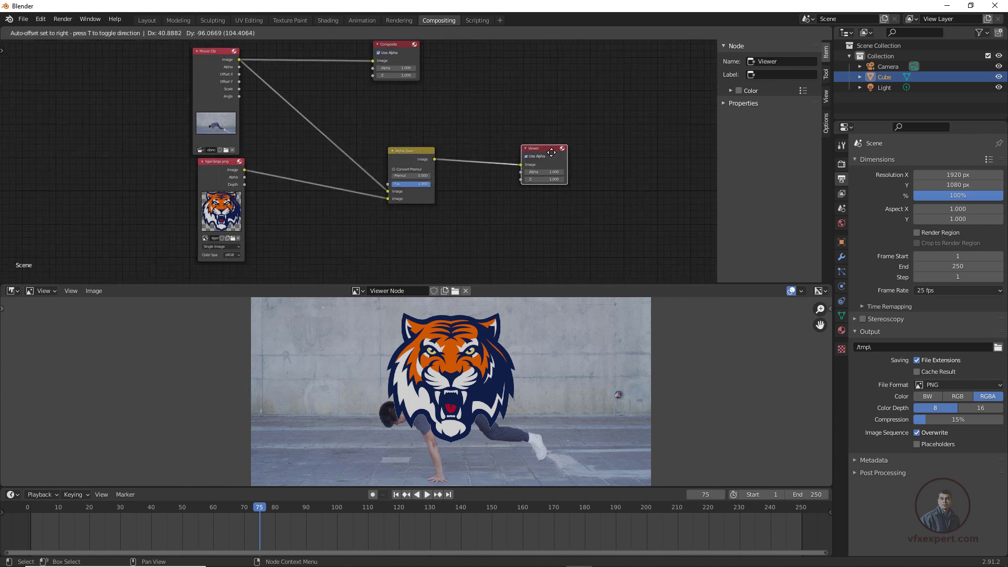
pyautogui.moveTo(411, 151); pyautogui.dragTo(421, 152)
# - Collapse the Alpha Over node to its header and expand it again
pyautogui.click(402, 151)
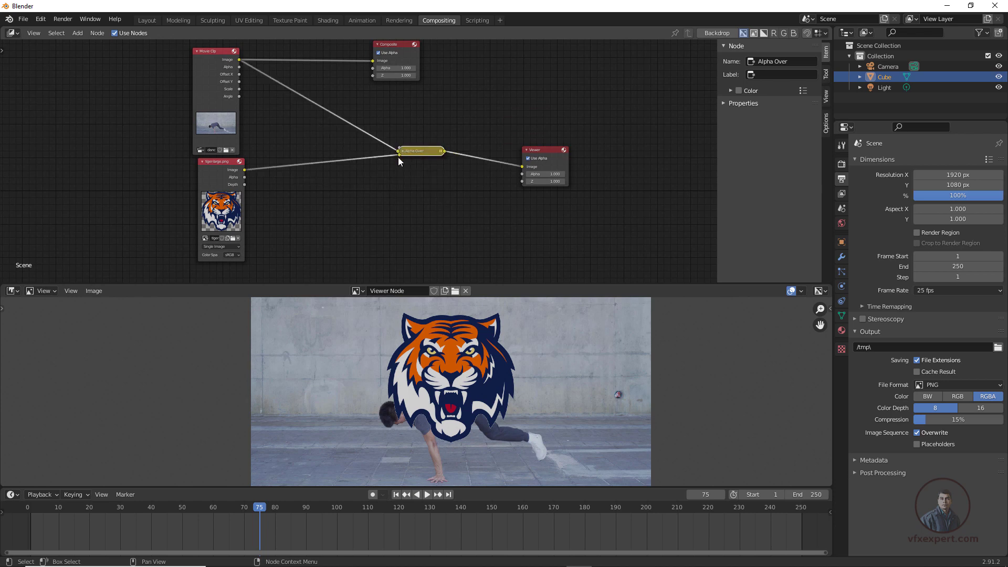
pyautogui.click(403, 152)
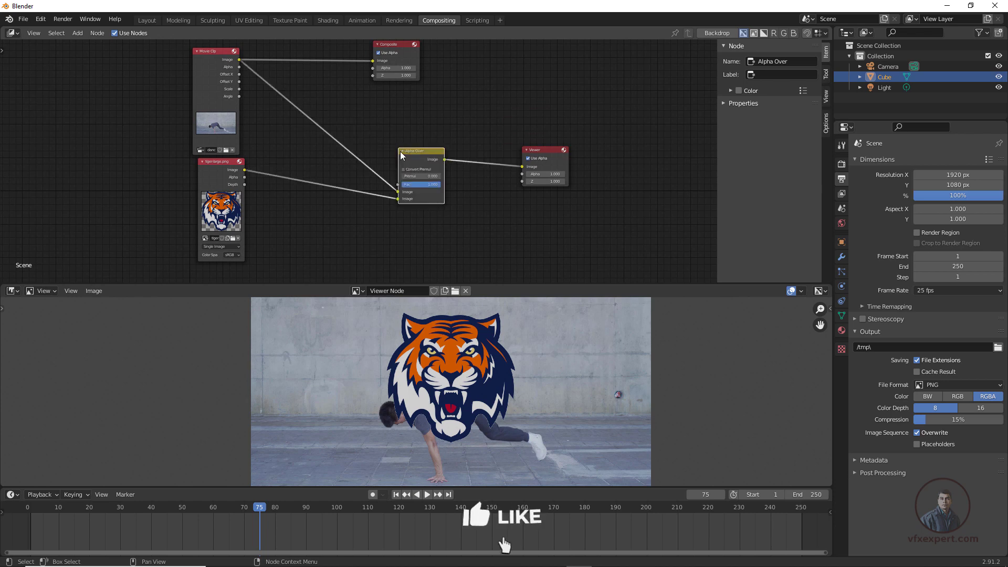
pyautogui.click(402, 151)
pyautogui.click(401, 151)
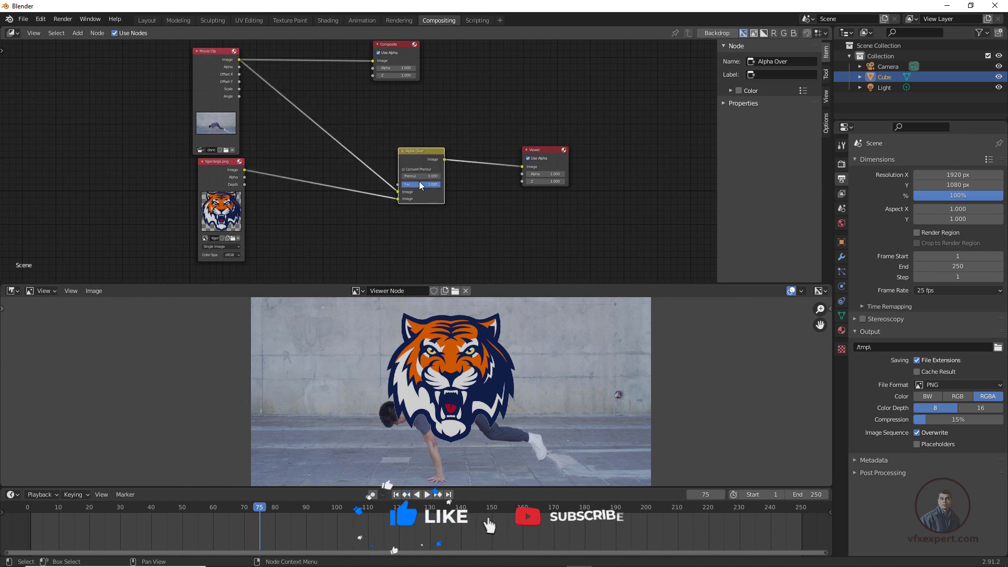
# - Examine the node properties of the Alpha Over, tiger-large.png and Movie Clip nodes in turn
pyautogui.scroll(2, 423, 192)
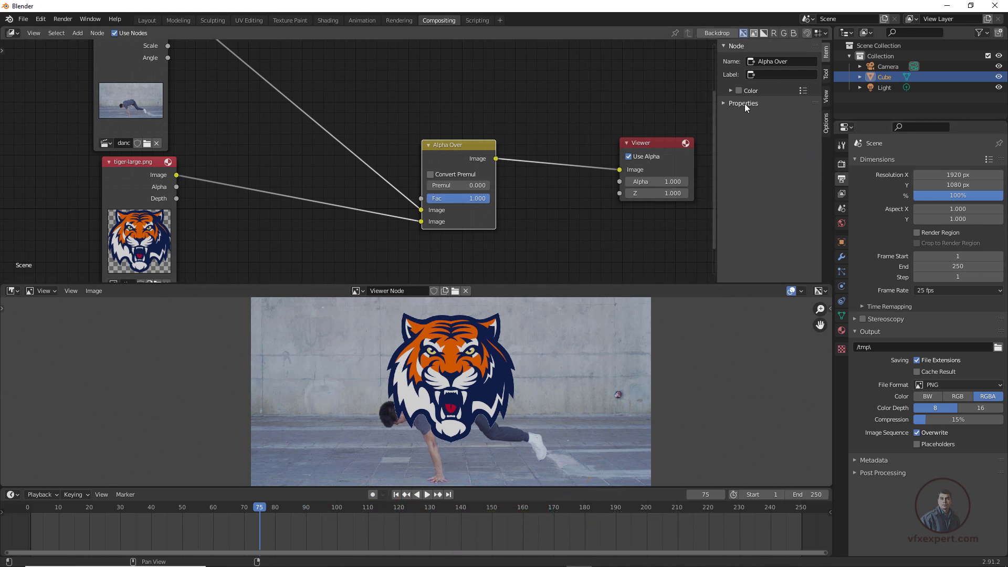
pyautogui.moveTo(610, 187); pyautogui.dragTo(545, 187, button='middle')
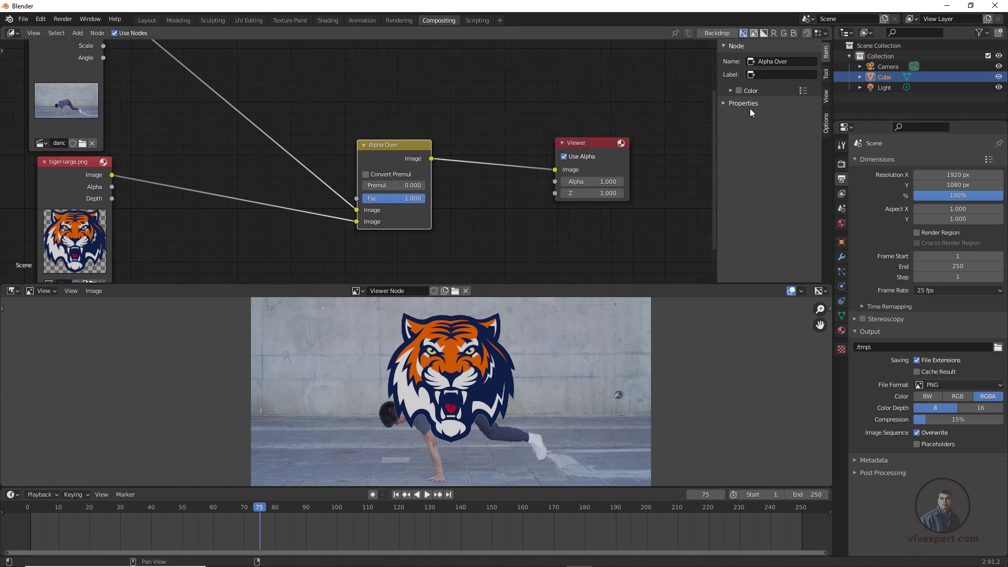
pyautogui.click(724, 102)
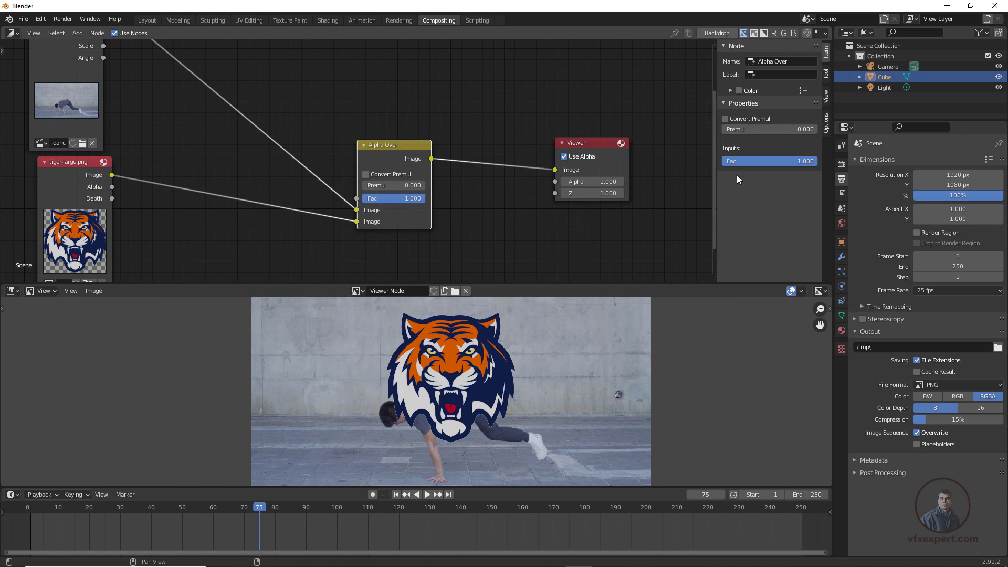
pyautogui.click(81, 164)
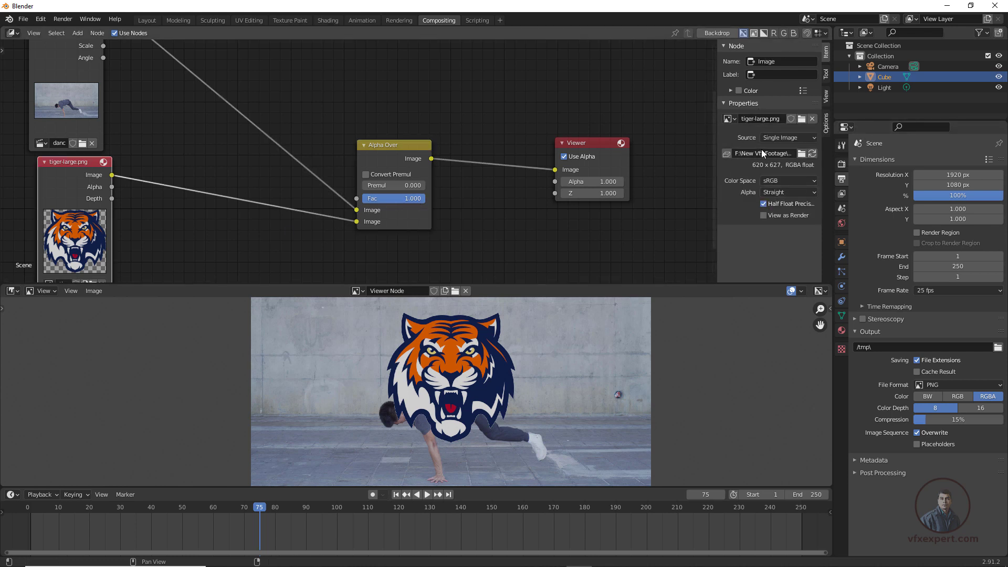
pyautogui.click(86, 72)
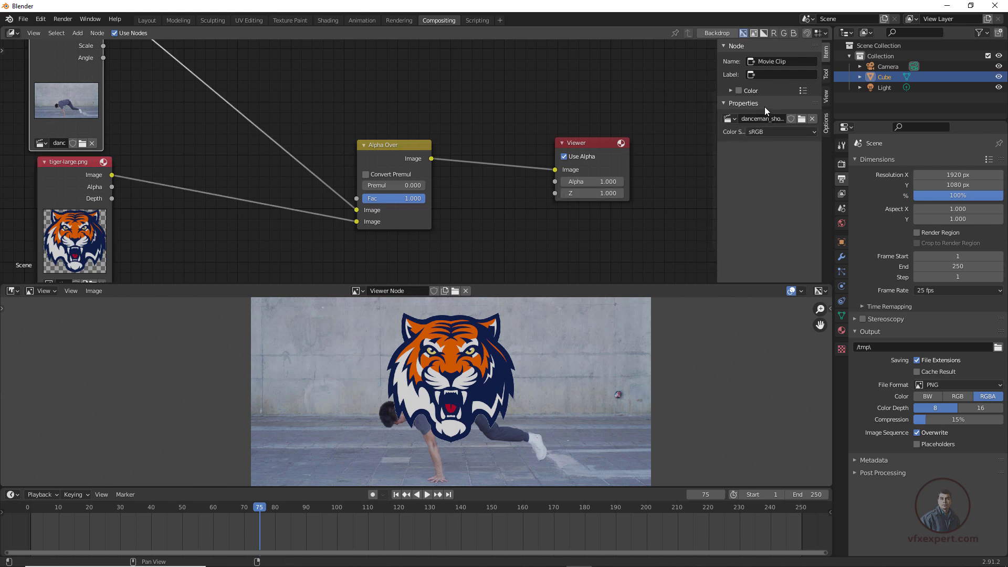
pyautogui.click(103, 228)
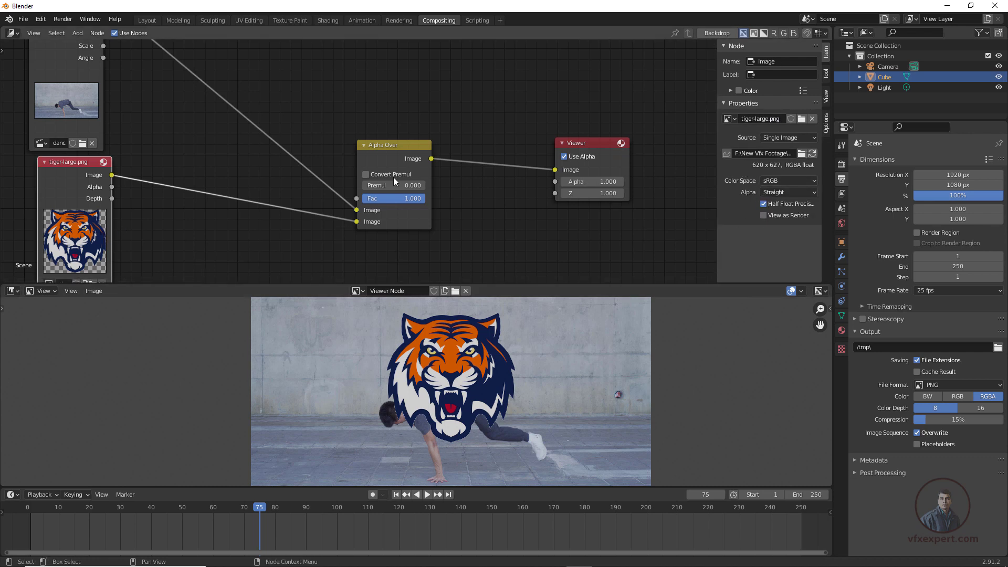
pyautogui.scroll(-1, 497, 146)
pyautogui.scroll(-2, 497, 147)
pyautogui.keyDown('ctrl'); pyautogui.hscroll(-3, 462, 221); pyautogui.keyUp('ctrl')
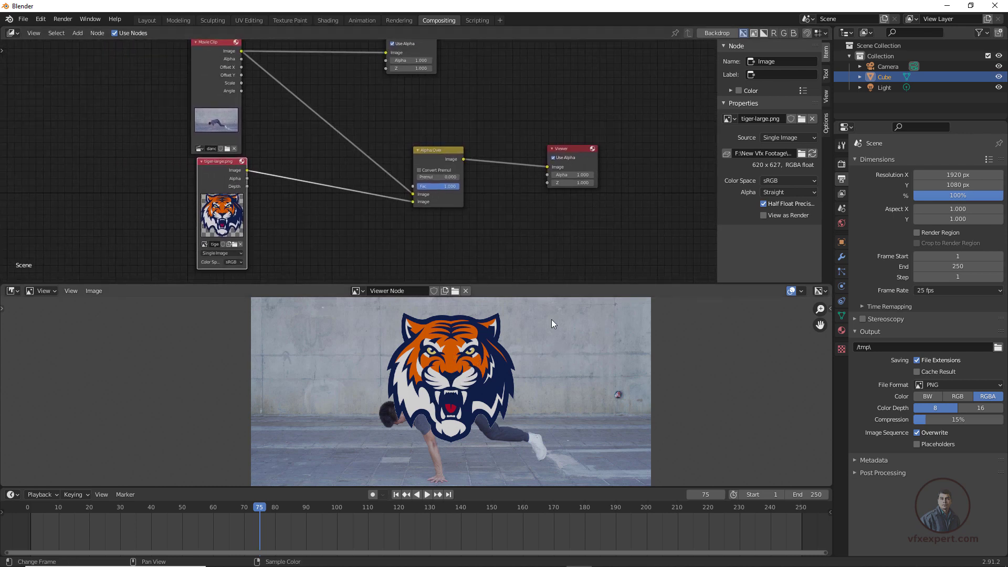
# - Insert a Transform node into the link between tiger-large.png and Alpha Over and place it between the two nodes
pyautogui.moveTo(443, 150); pyautogui.dragTo(442, 135)
pyautogui.scroll(-2, 342, 194)
pyautogui.keyDown('ctrl'); pyautogui.hscroll(-2, 315, 221); pyautogui.keyUp('ctrl')
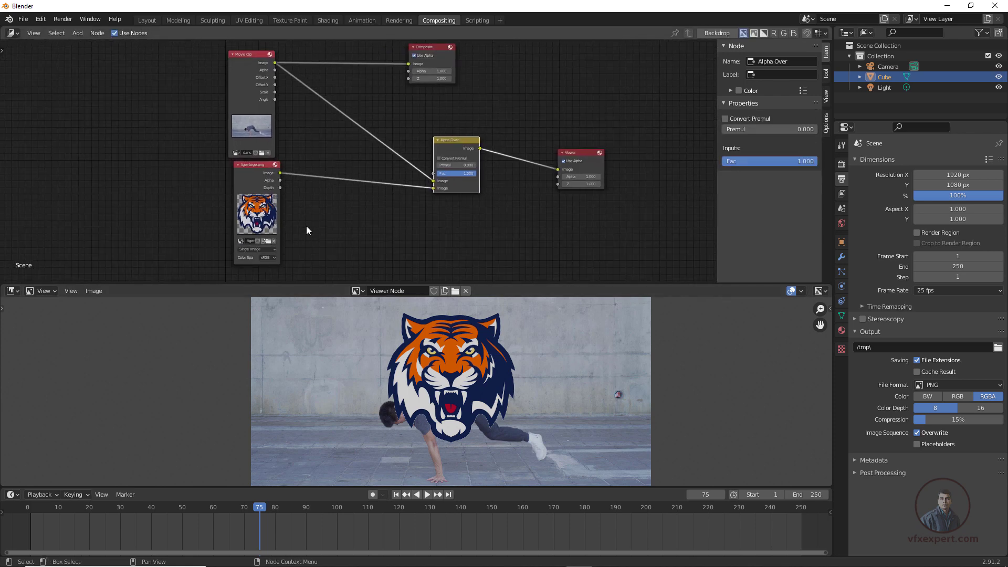
pyautogui.click(77, 34)
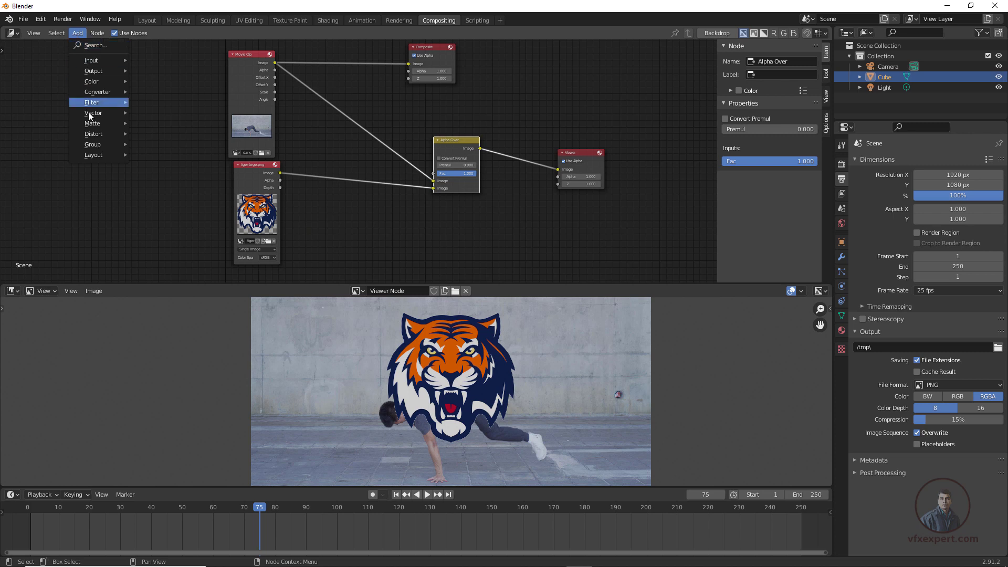
pyautogui.moveTo(100, 134)
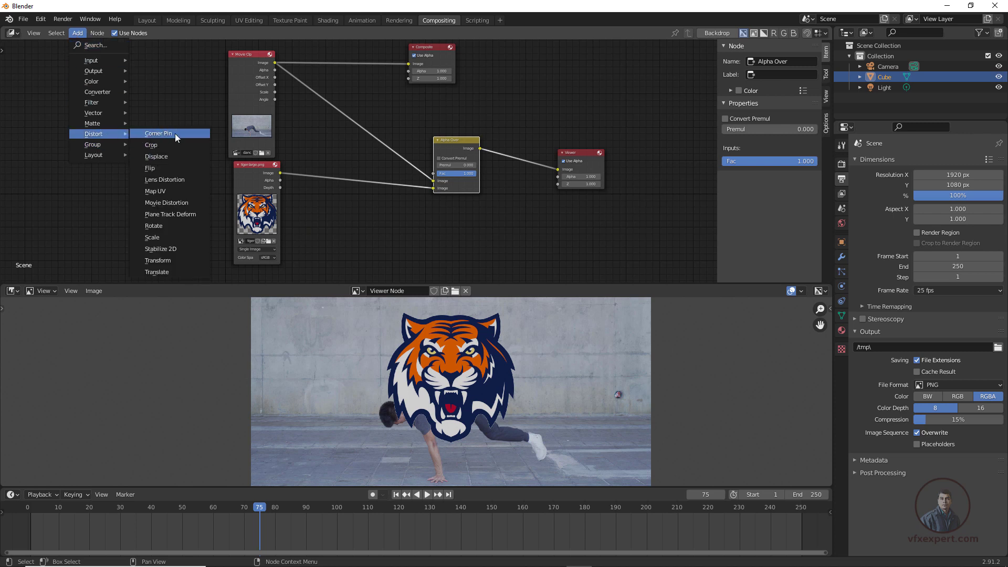
pyautogui.click(167, 261)
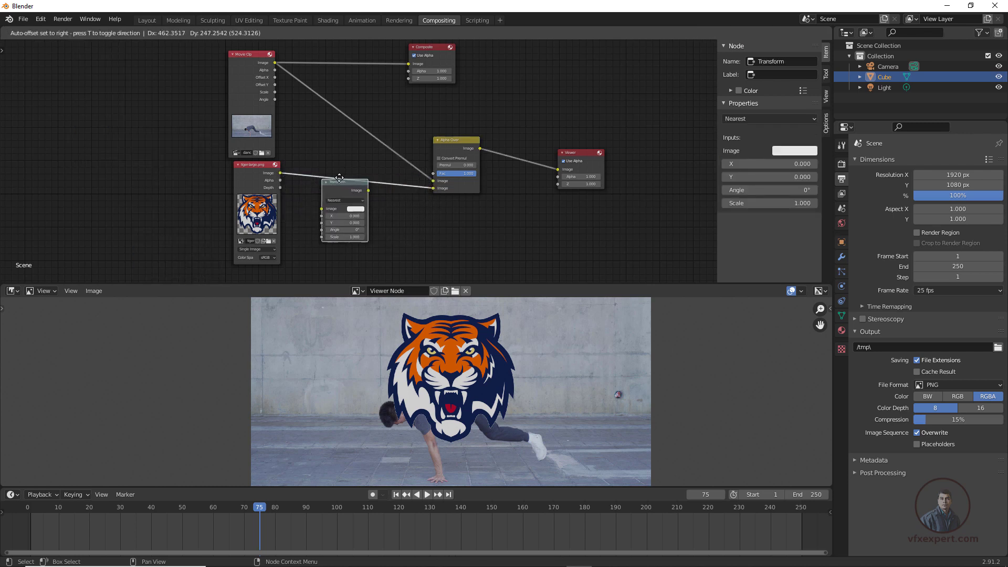
pyautogui.click(332, 171)
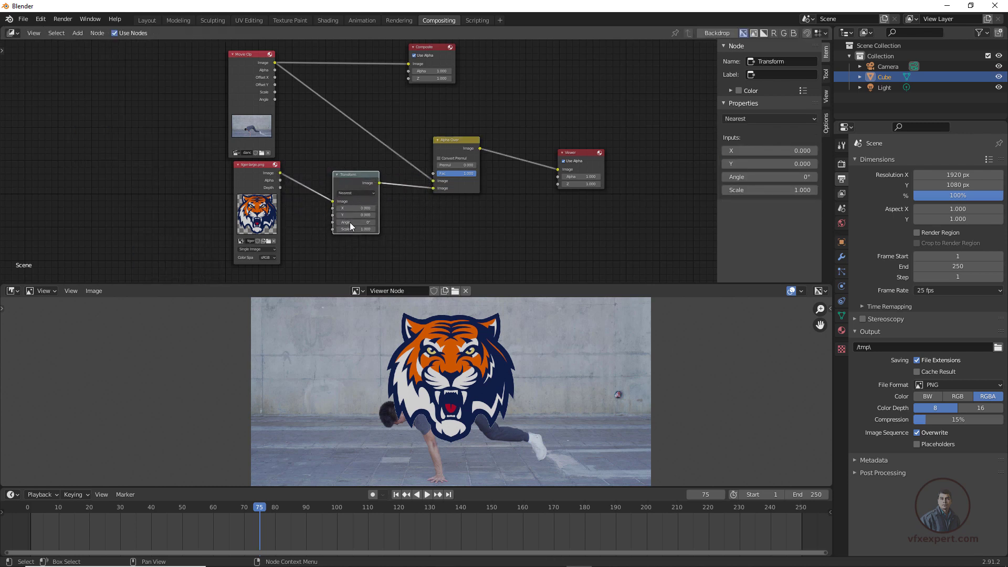
pyautogui.scroll(1, 349, 222)
pyautogui.moveTo(415, 185); pyautogui.dragTo(386, 171, button='middle')
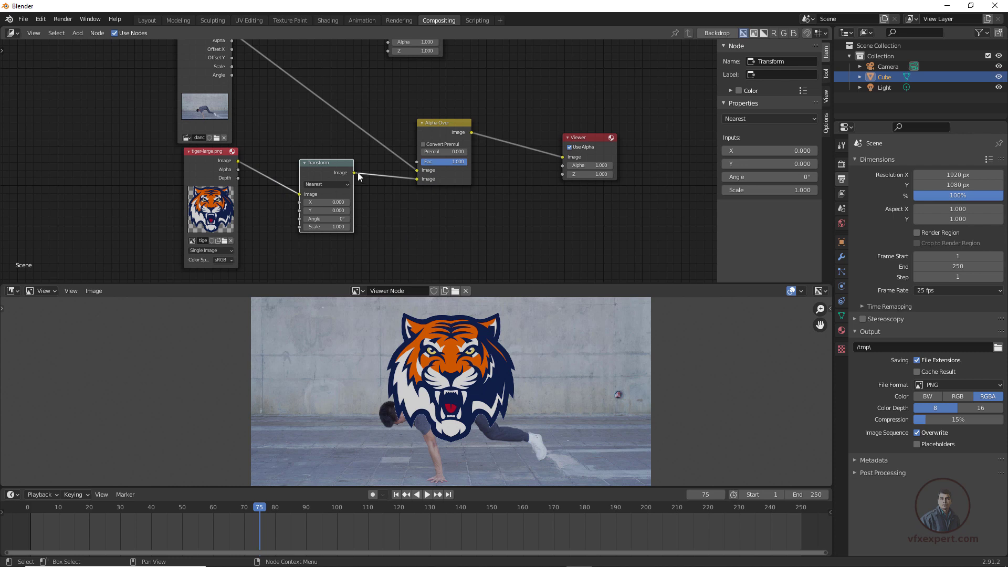
pyautogui.moveTo(323, 171); pyautogui.dragTo(313, 162)
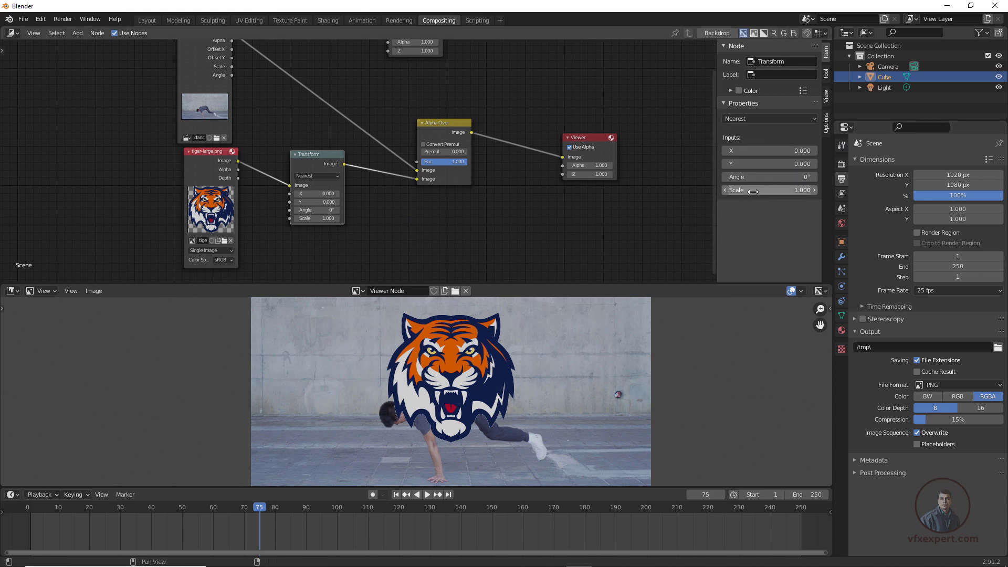
# - Scale the tiger down by setting the Transform node's Scale to 0.5
pyautogui.moveTo(745, 194)
pyautogui.mouseDown()
pyautogui.moveTo(722, 195)
pyautogui.moveTo(736, 195)
pyautogui.mouseUp()
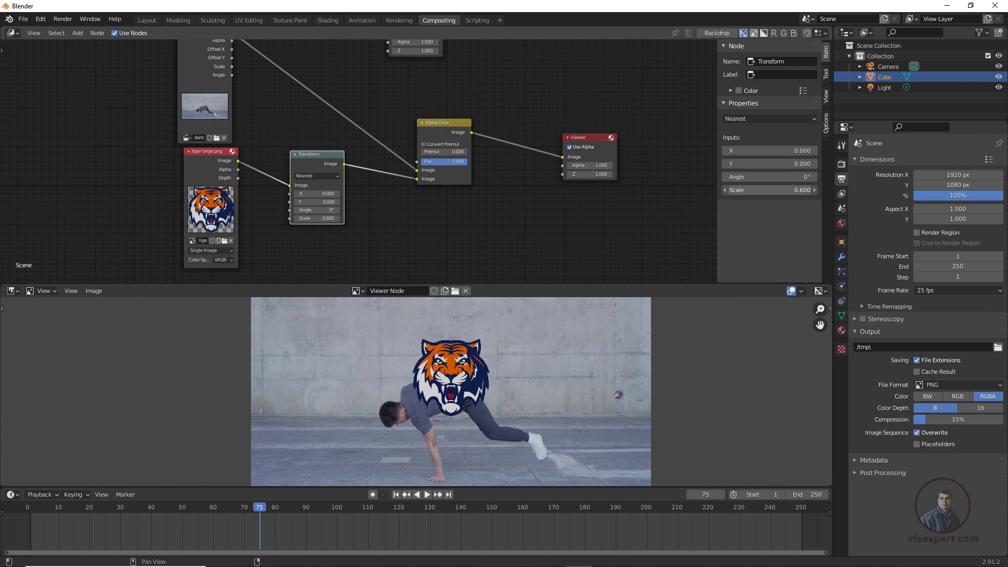
pyautogui.click(788, 190)
pyautogui.press('BackSpace')
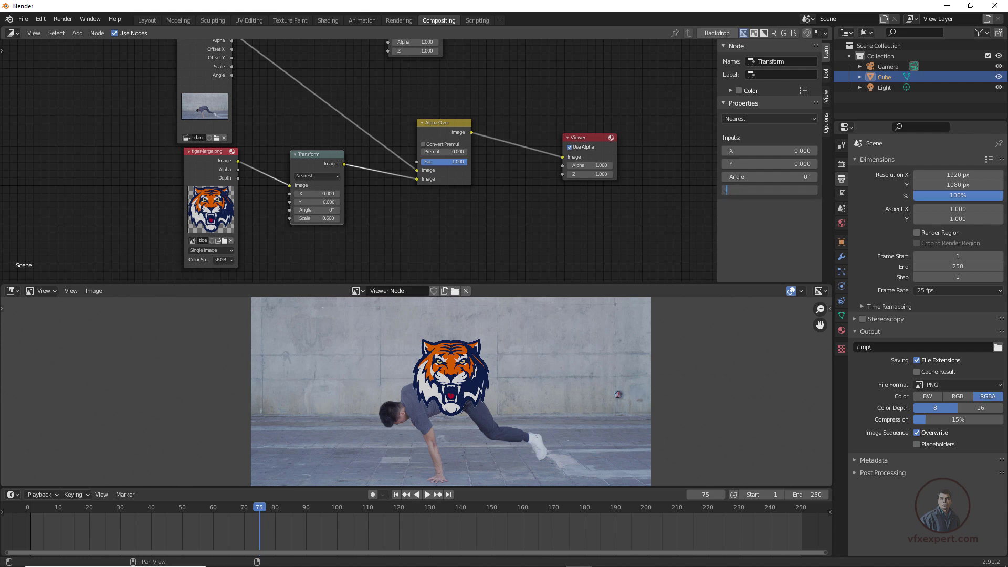
pyautogui.write('0.5')
pyautogui.press('Return')
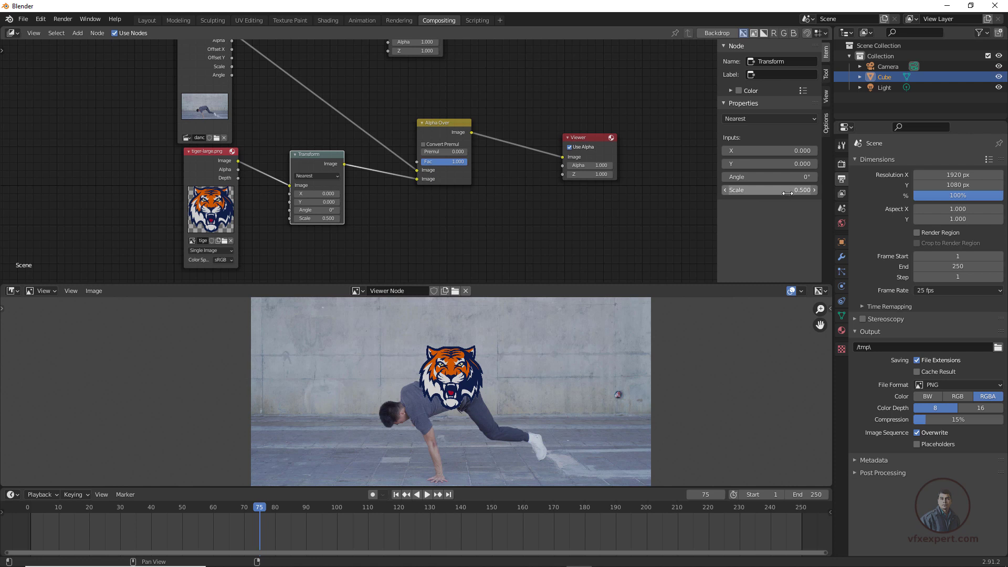
# - Place the tiger at the upper right of the footage with Transform values X 600, Y 100 and Scale 0.6
pyautogui.click(769, 151)
pyautogui.write('6.5')
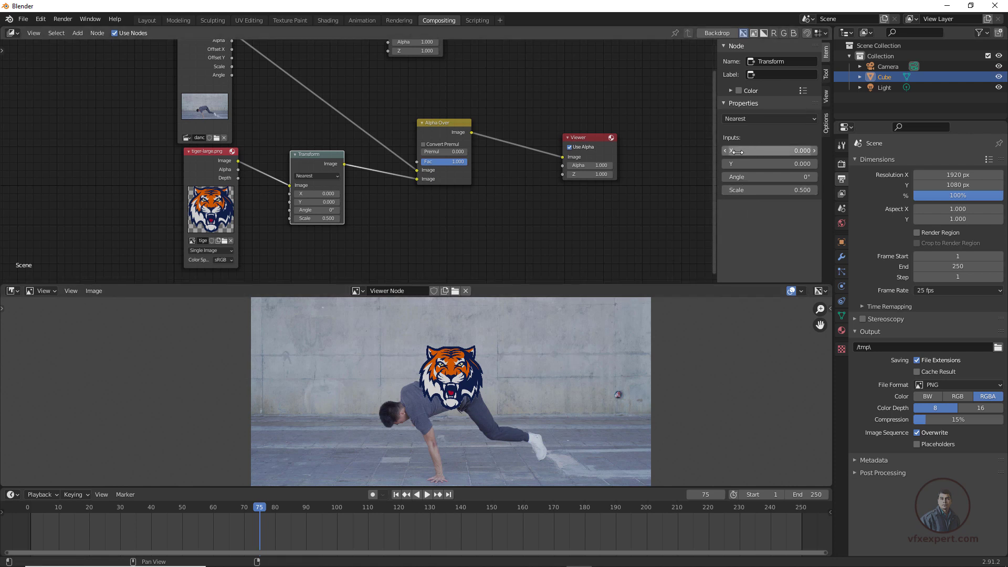
pyautogui.press('Return')
pyautogui.moveTo(769, 150); pyautogui.dragTo(798, 151)
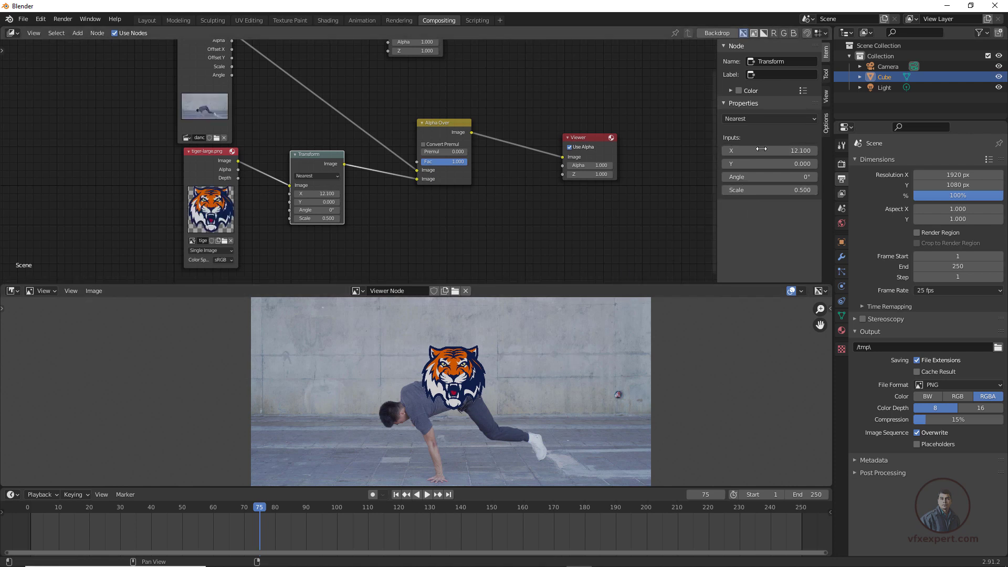
pyautogui.click(743, 151)
pyautogui.write('10')
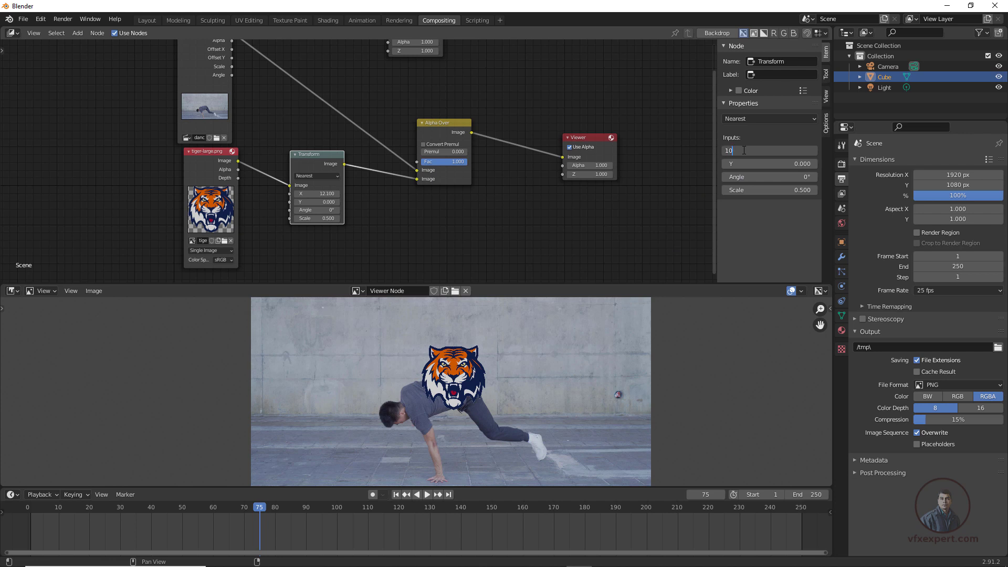
pyautogui.write('00')
pyautogui.press('Return')
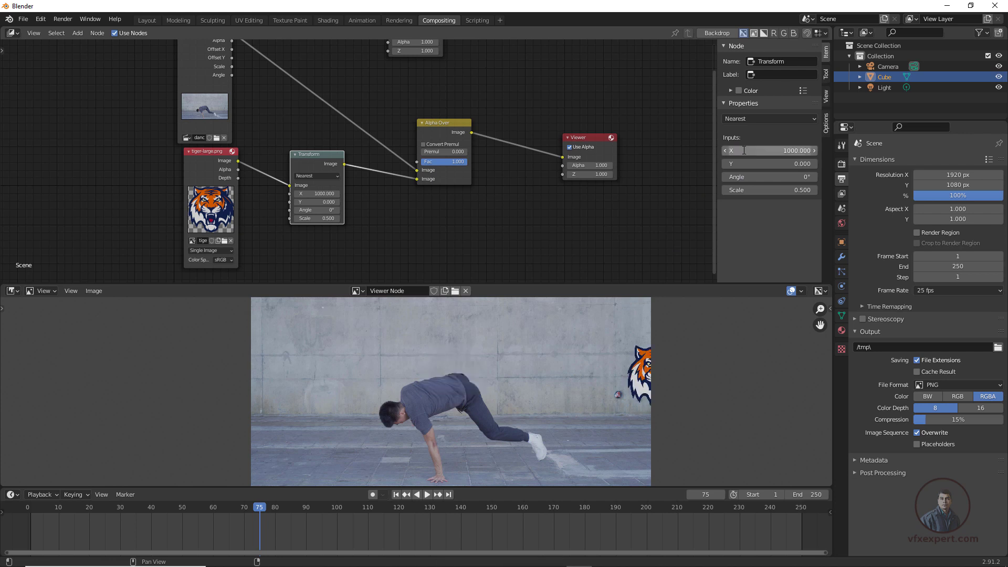
pyautogui.moveTo(769, 150); pyautogui.dragTo(753, 151)
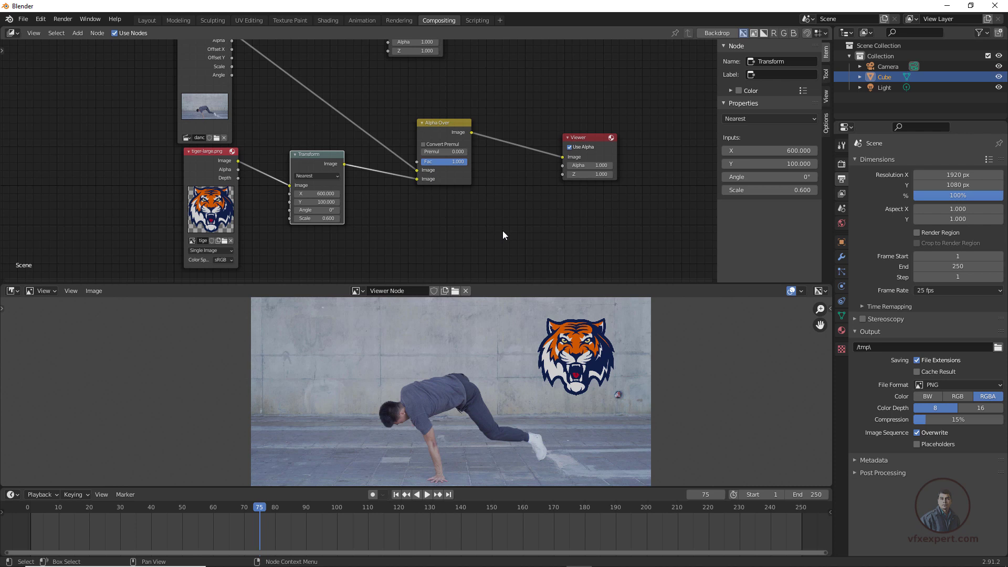
# - Move the Alpha Over and Viewer nodes higher in the node graph to free space below them
pyautogui.moveTo(589, 138); pyautogui.dragTo(599, 129)
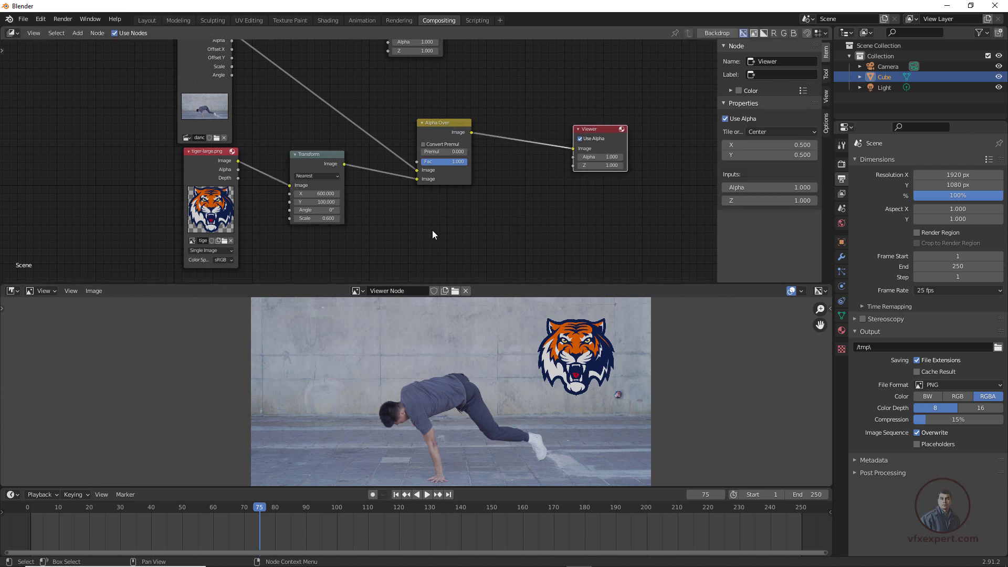
pyautogui.scroll(-2, 451, 191)
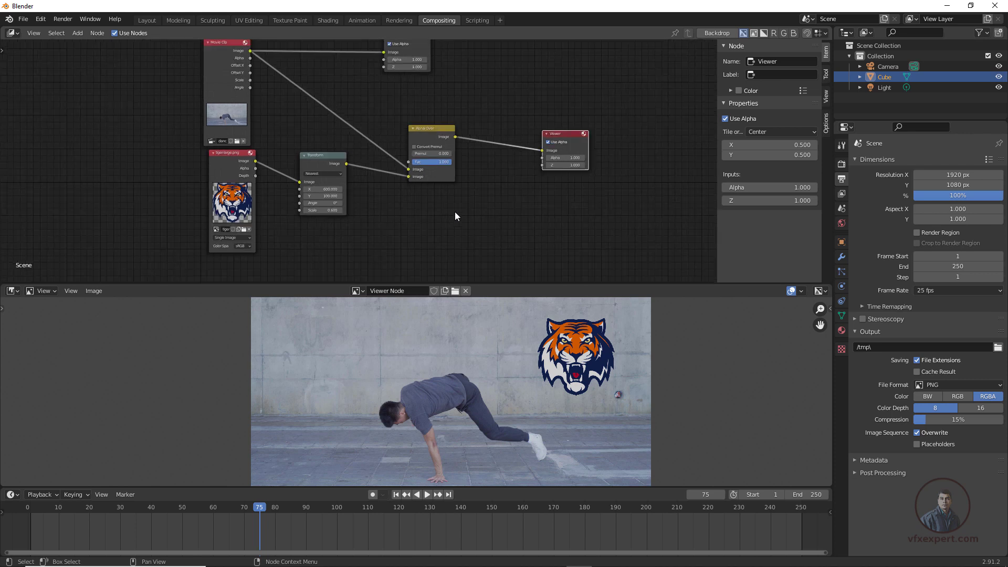
pyautogui.click(435, 126)
pyautogui.moveTo(435, 126); pyautogui.dragTo(440, 105)
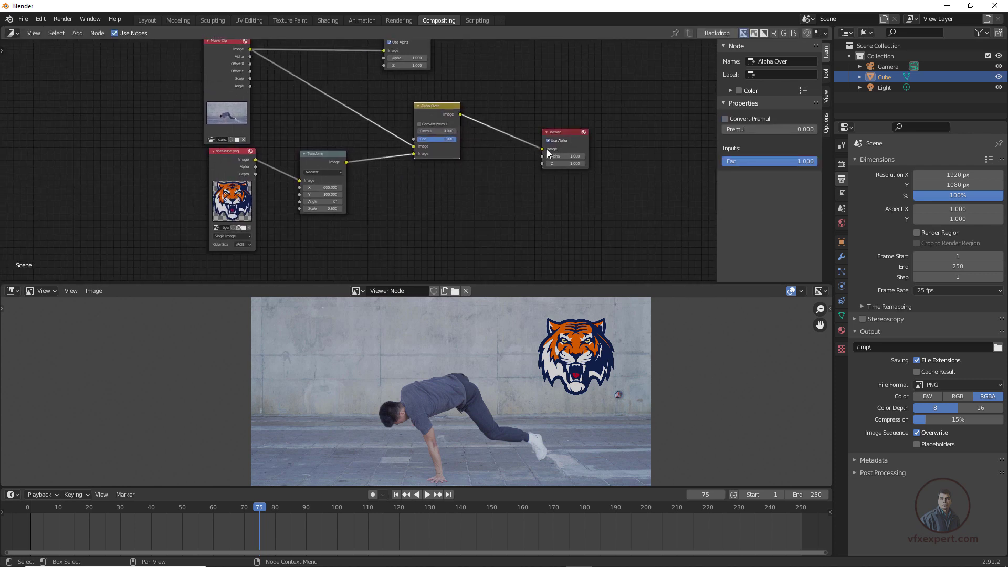
pyautogui.moveTo(560, 132); pyautogui.dragTo(562, 113)
pyautogui.moveTo(449, 105); pyautogui.dragTo(455, 97)
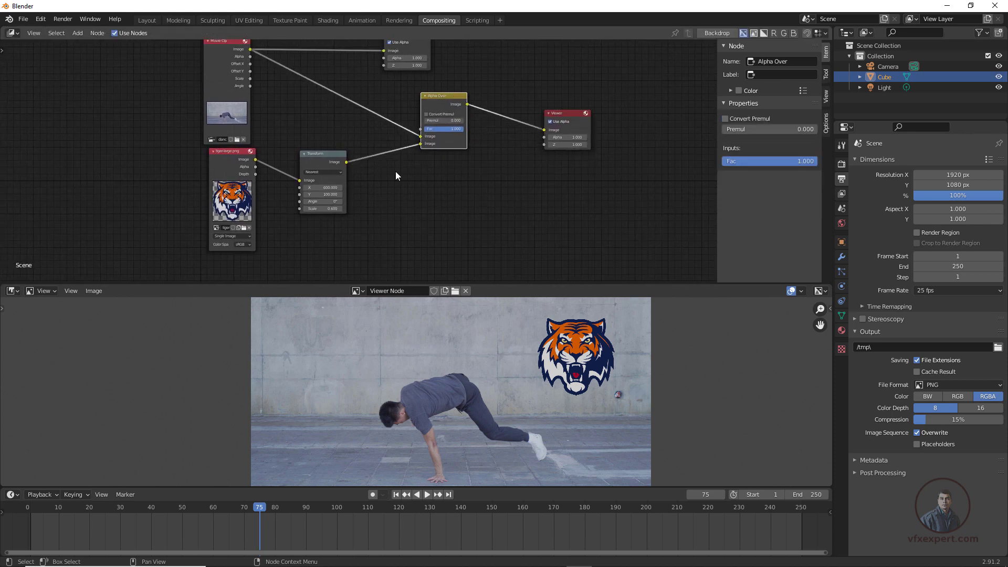
# - Add a Mix color node in the empty space below the Alpha Over node
pyautogui.click(78, 33)
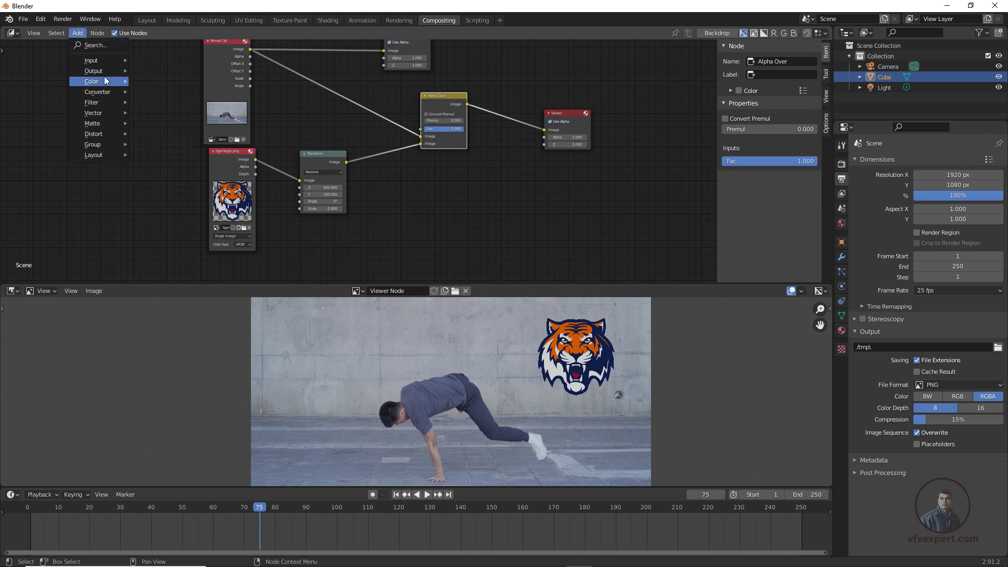
pyautogui.moveTo(104, 77)
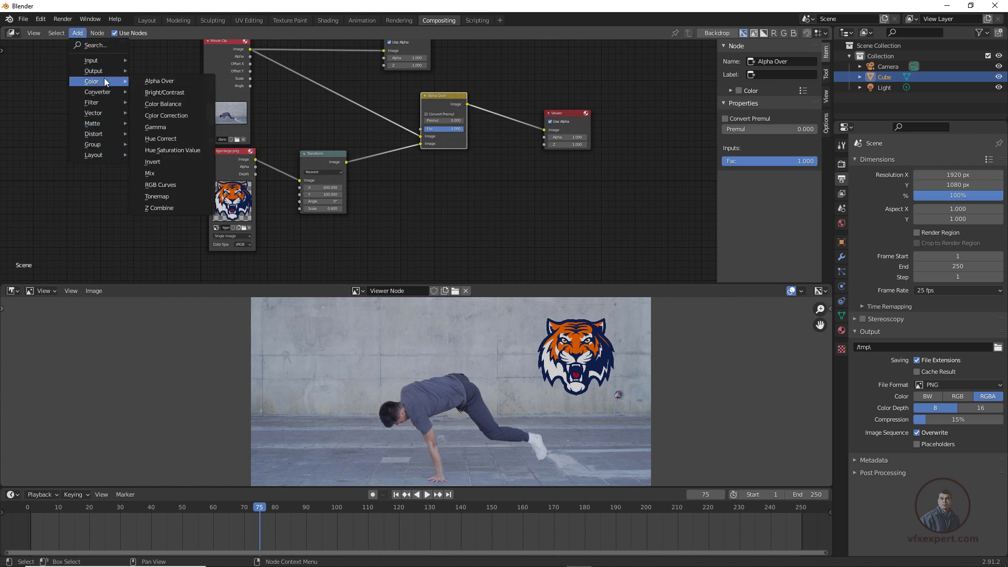
pyautogui.click(161, 173)
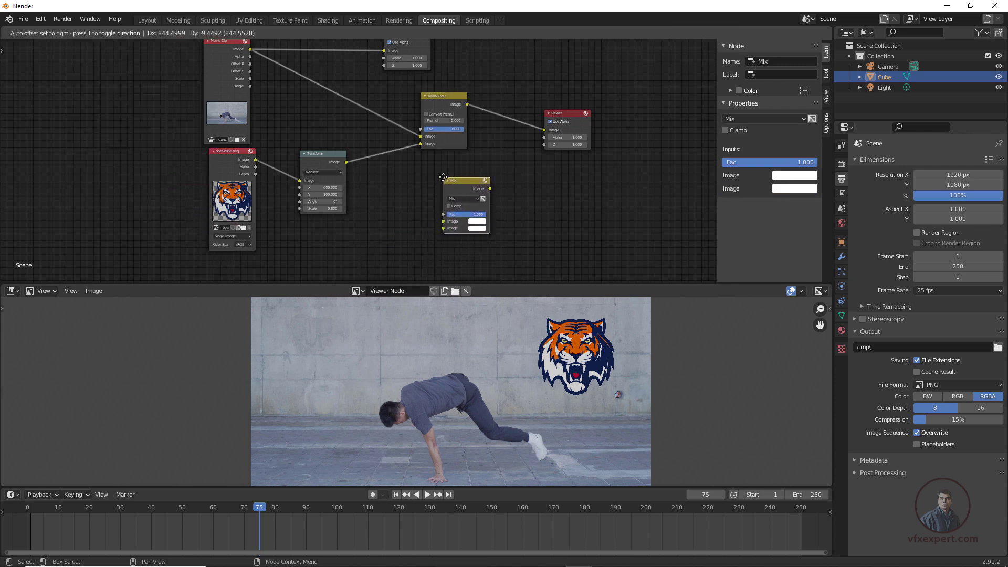
pyautogui.click(443, 178)
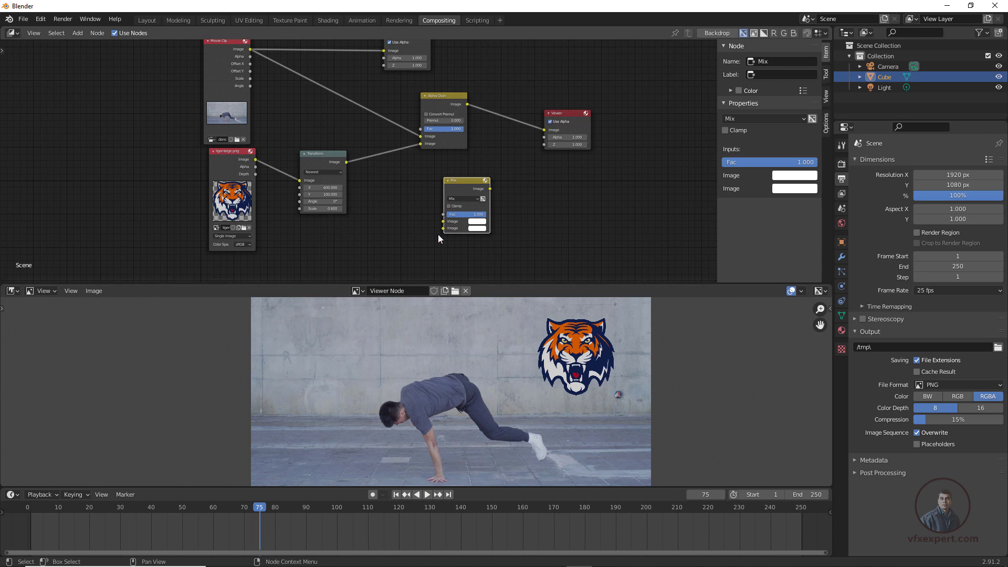
# - Connect the Movie Clip's Image output to Mix's first Image input and the Transform node's output to its second Image input
pyautogui.scroll(2, 438, 241)
pyautogui.moveTo(437, 248); pyautogui.dragTo(428, 209, button='middle')
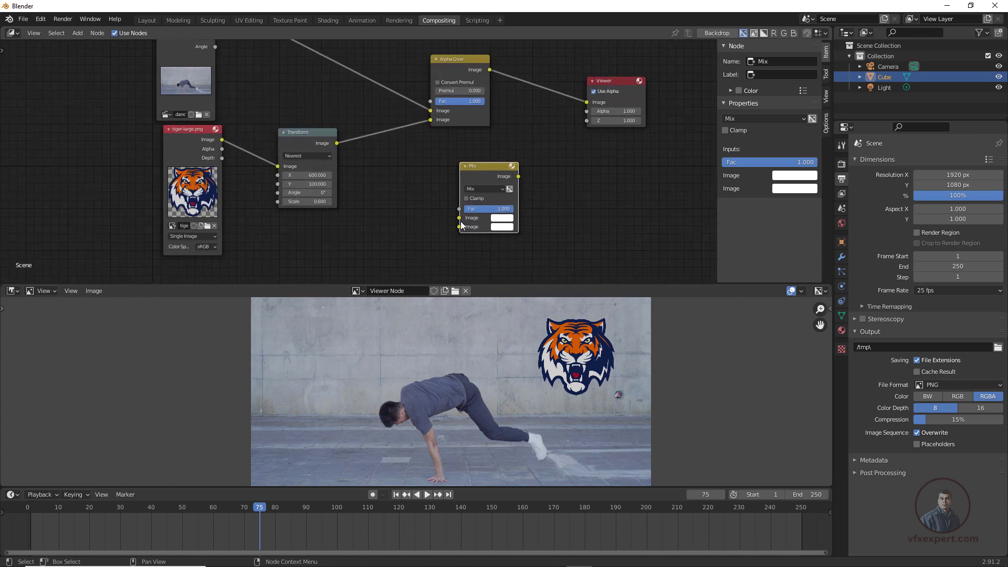
pyautogui.moveTo(459, 217); pyautogui.dragTo(426, 225)
pyautogui.scroll(-2, 298, 159)
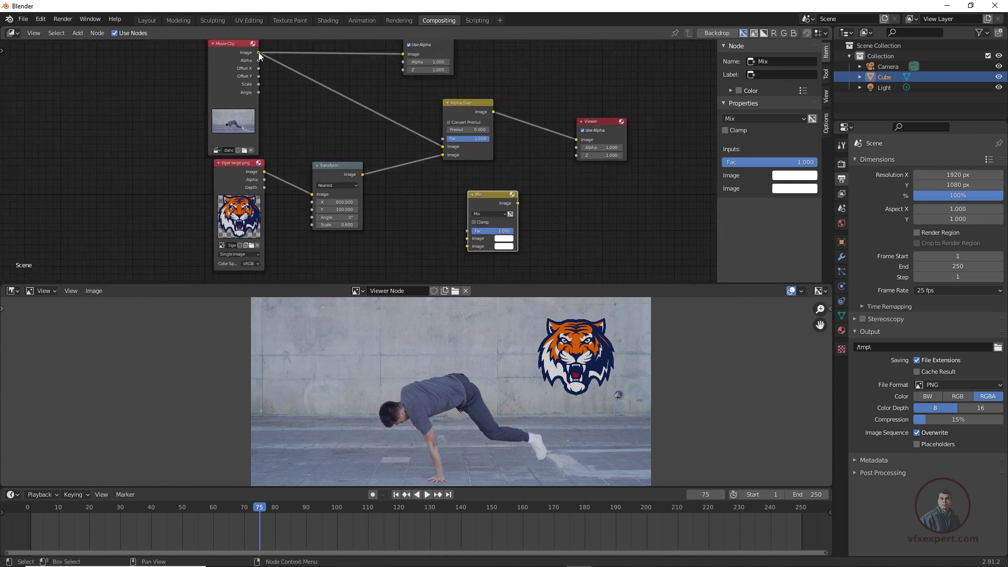
pyautogui.moveTo(258, 51); pyautogui.dragTo(484, 239)
pyautogui.scroll(2, 477, 230)
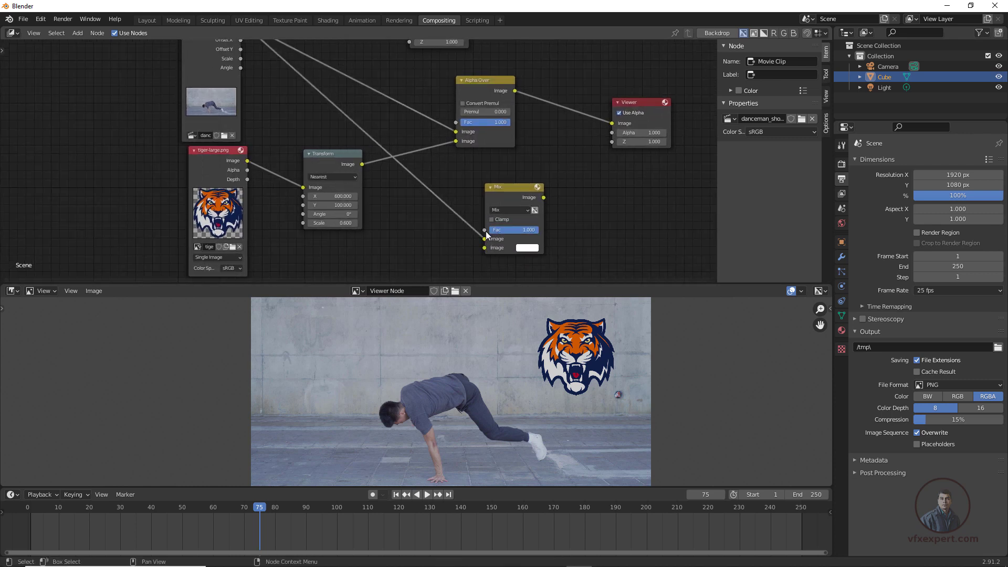
pyautogui.moveTo(434, 242); pyautogui.dragTo(447, 224, button='middle')
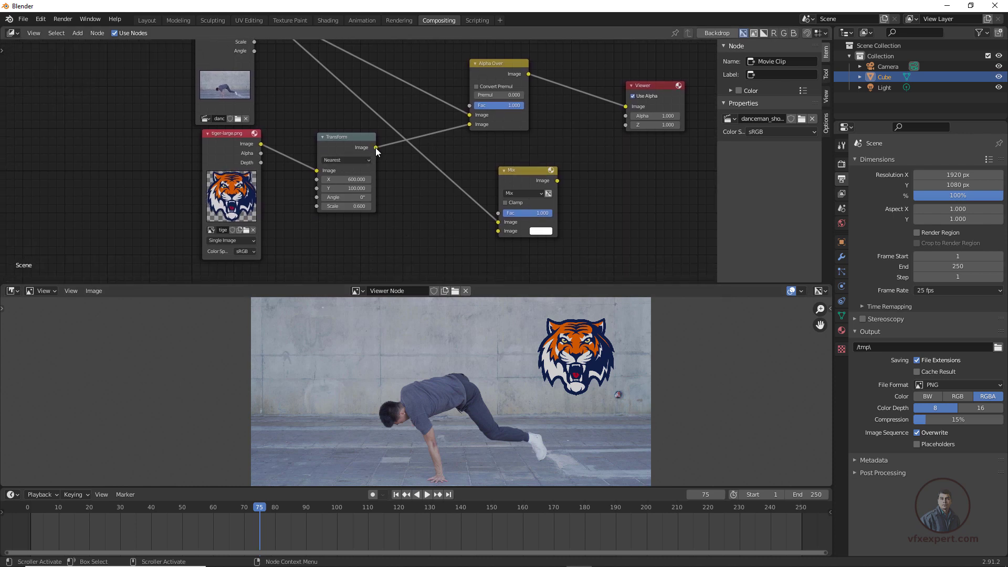
pyautogui.moveTo(376, 148); pyautogui.dragTo(497, 232)
# - Send the Mix node's output to the Viewer and place the Viewer beside the Mix node
pyautogui.moveTo(546, 172); pyautogui.dragTo(472, 181, button='middle')
pyautogui.click(451, 180)
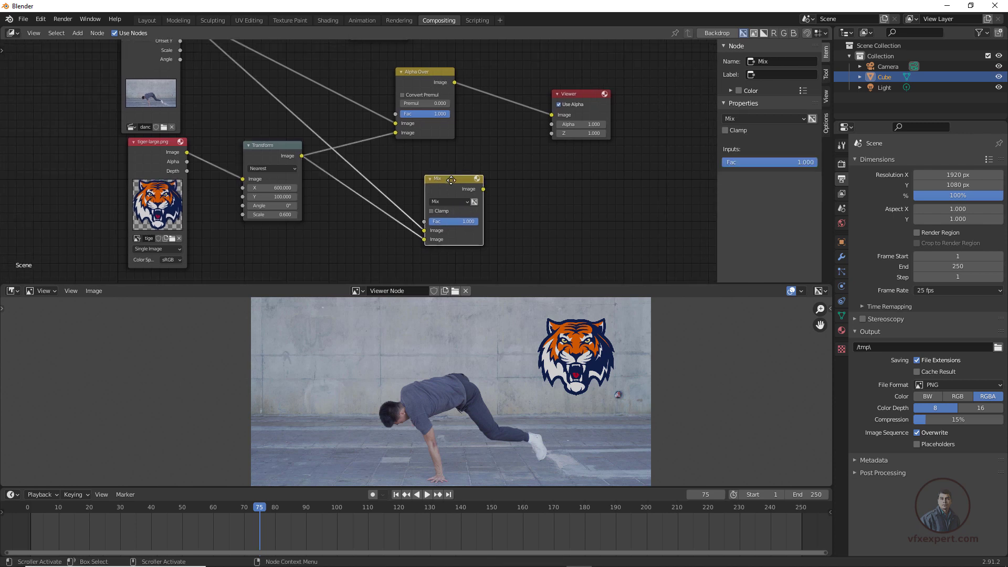
pyautogui.moveTo(451, 180); pyautogui.dragTo(453, 177)
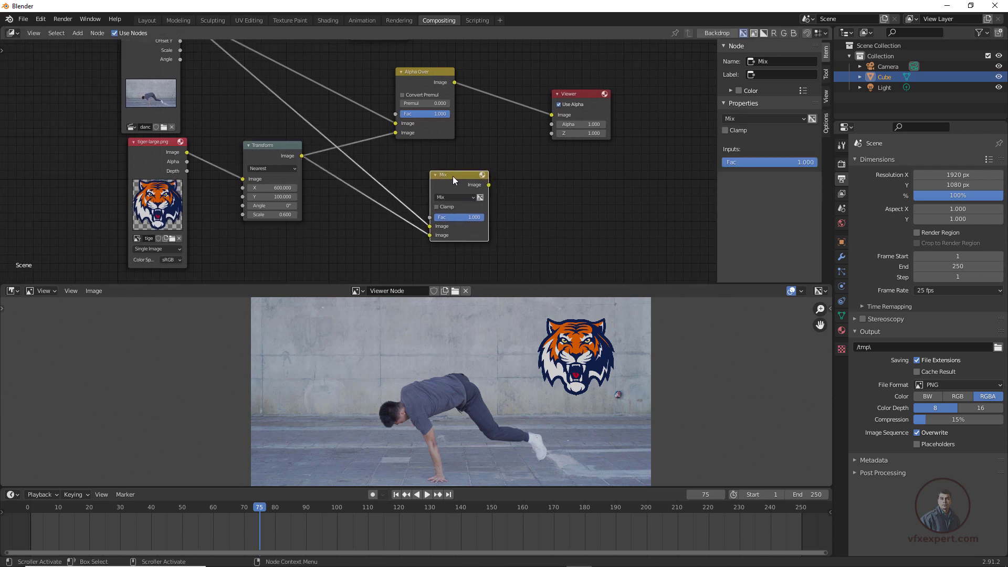
pyautogui.keyDown('ctrl'); pyautogui.keyDown('shift'); pyautogui.click(457, 175); pyautogui.keyUp('shift'); pyautogui.keyUp('ctrl')
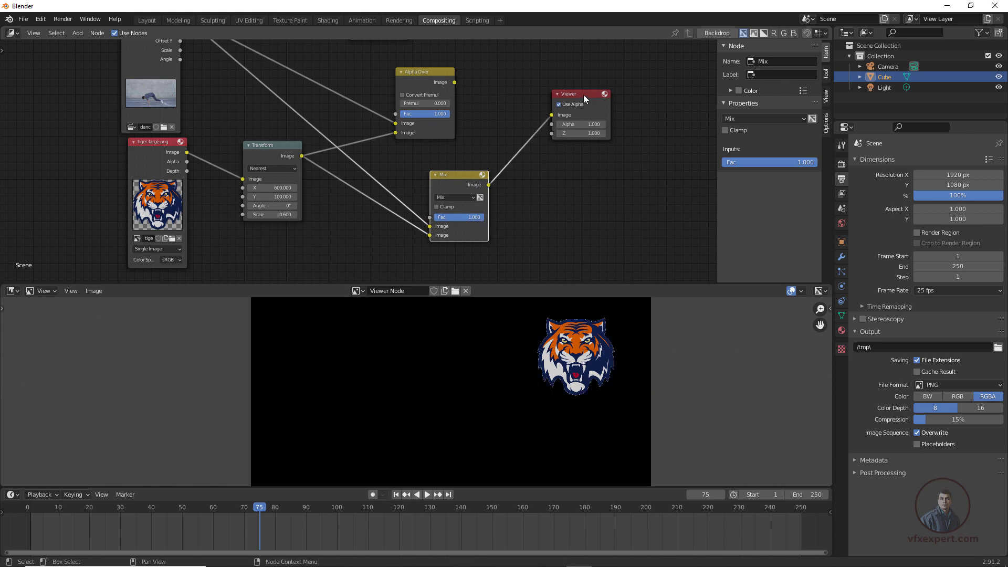
pyautogui.moveTo(584, 94); pyautogui.dragTo(594, 165)
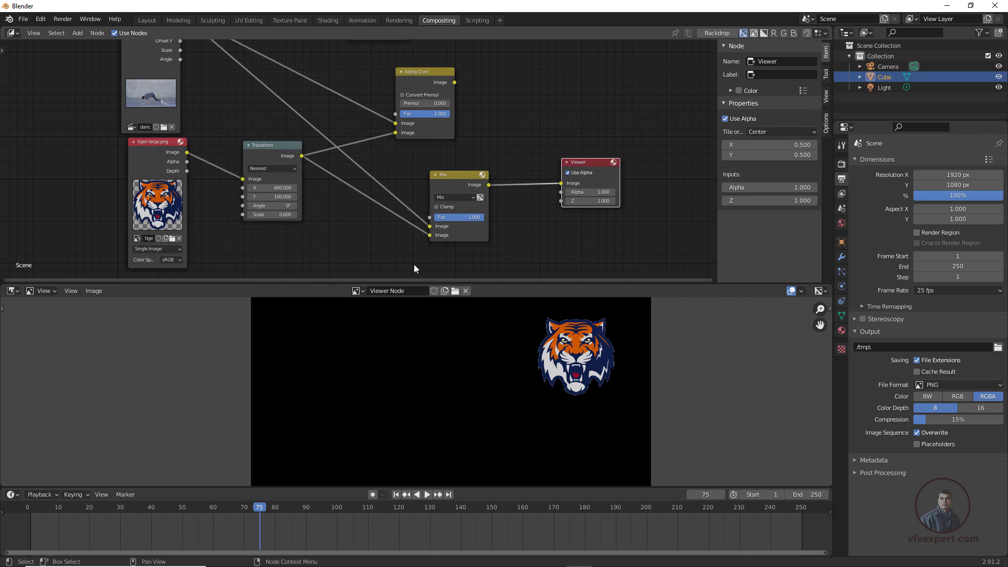
# - Make the Mix node include the alpha of its second input
pyautogui.scroll(-2, 481, 408)
pyautogui.scroll(1, 481, 409)
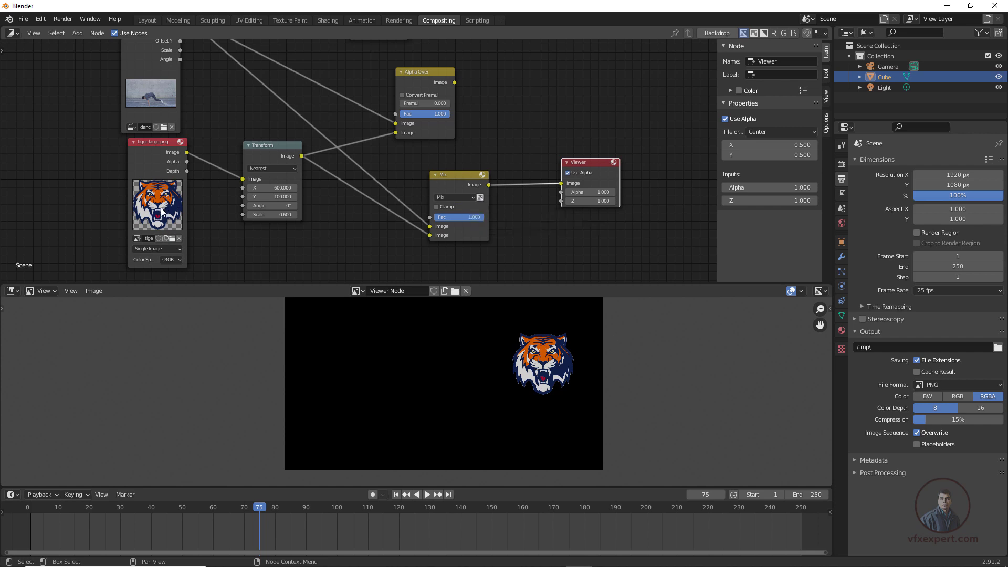
pyautogui.click(480, 197)
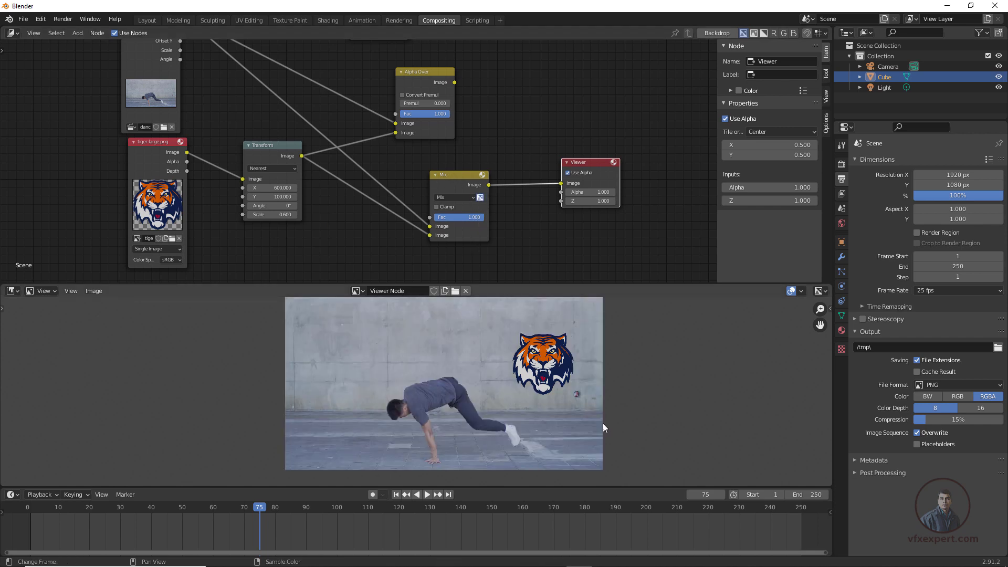
# - Preview the Alpha Over output in the Viewer and switch back to the Mix output to compare them
pyautogui.keyDown('ctrl'); pyautogui.keyDown('shift'); pyautogui.click(428, 71); pyautogui.keyUp('shift'); pyautogui.keyUp('ctrl')
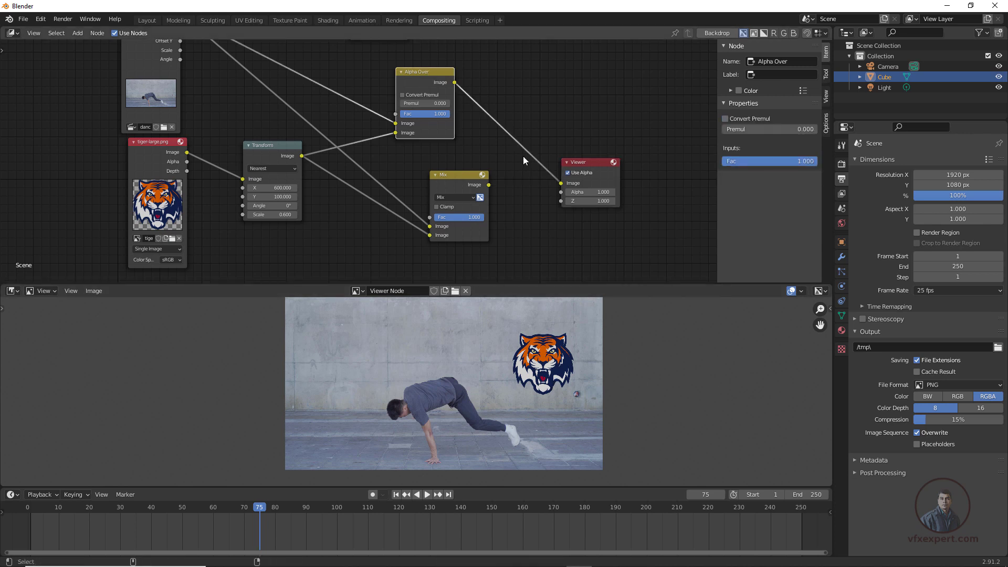
pyautogui.keyDown('ctrl'); pyautogui.keyDown('shift'); pyautogui.click(468, 177); pyautogui.keyUp('shift'); pyautogui.keyUp('ctrl')
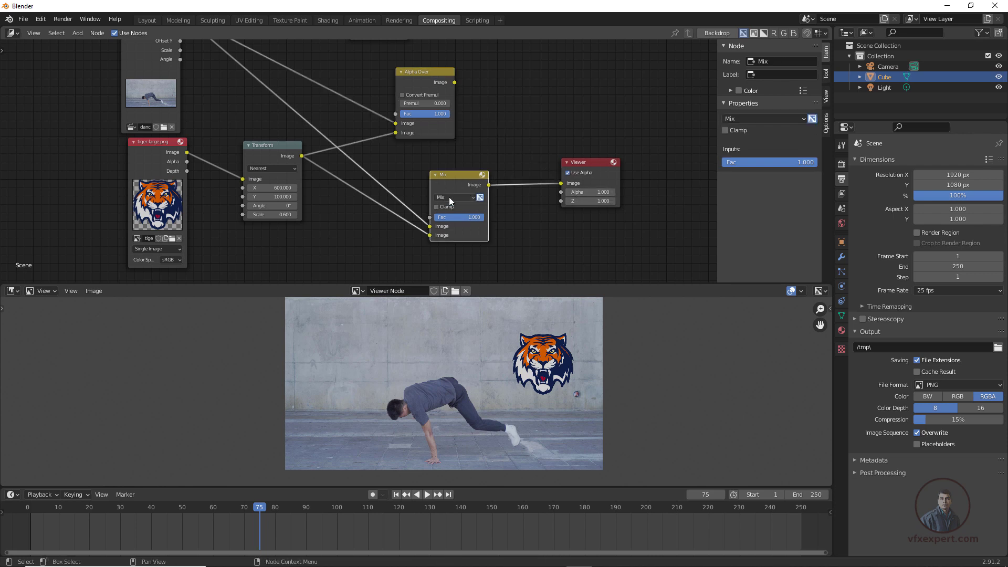
# - Try the Multiply, Screen and Overlay blending modes on the Mix node
pyautogui.click(471, 197)
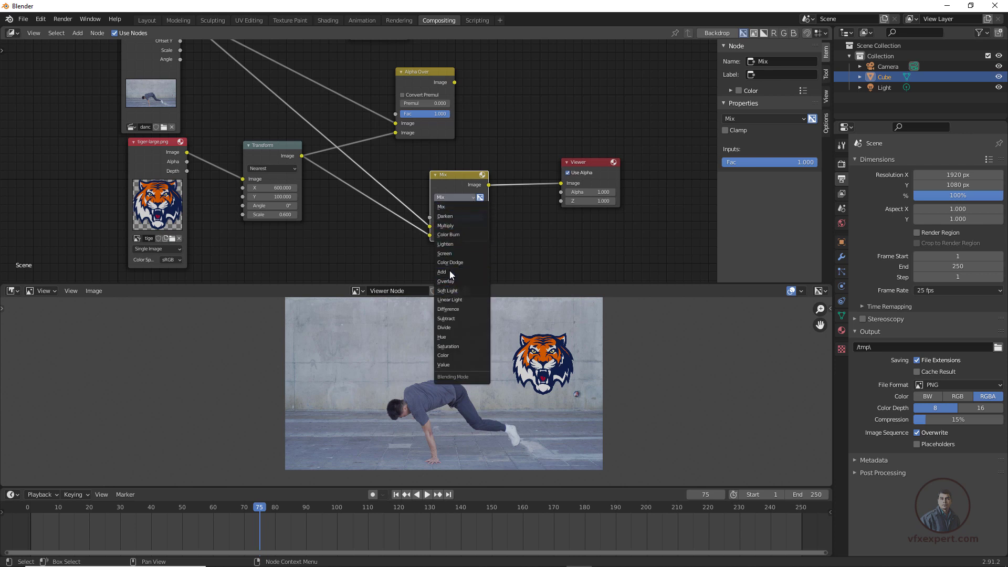
pyautogui.click(455, 226)
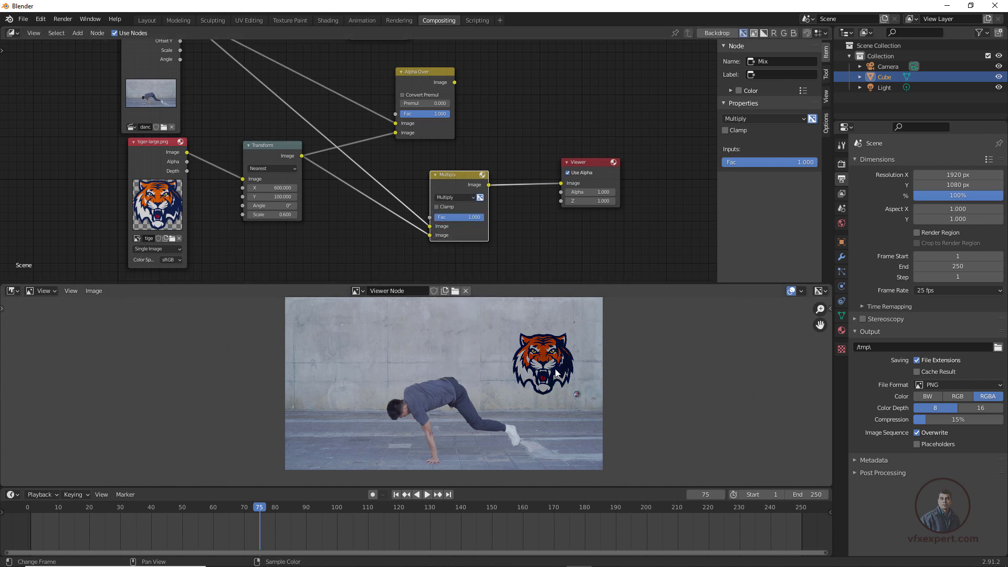
pyautogui.click(470, 196)
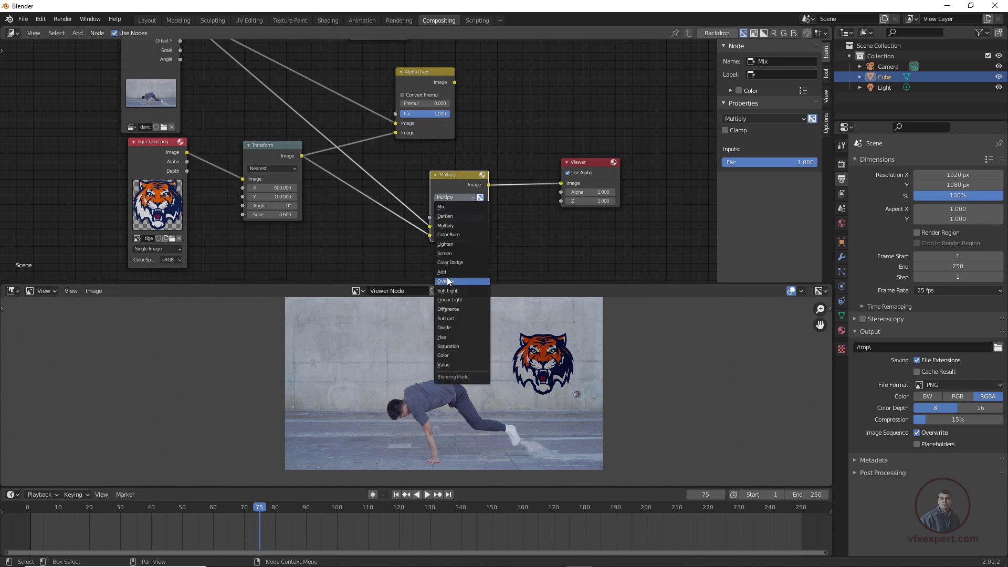
pyautogui.click(449, 253)
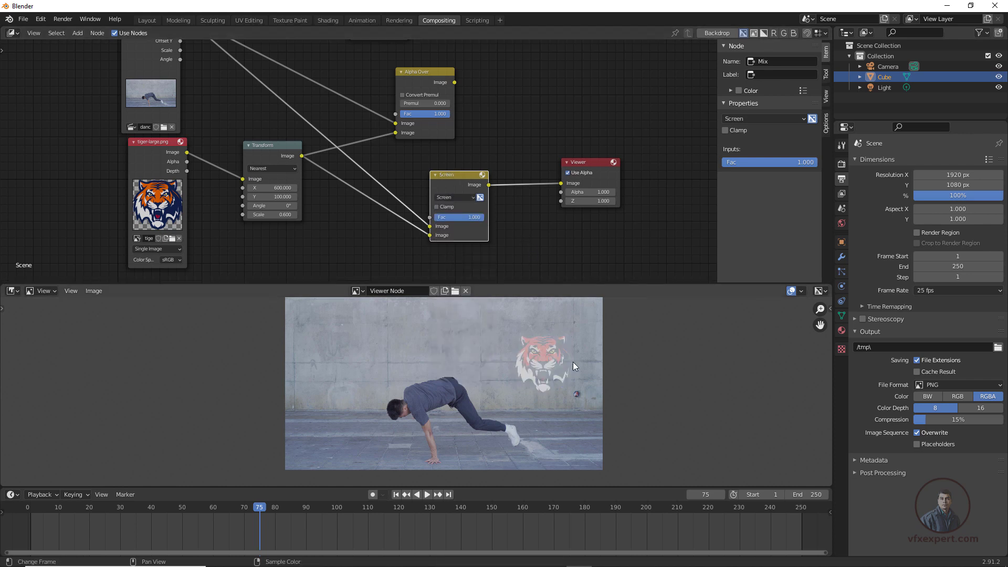
pyautogui.click(469, 197)
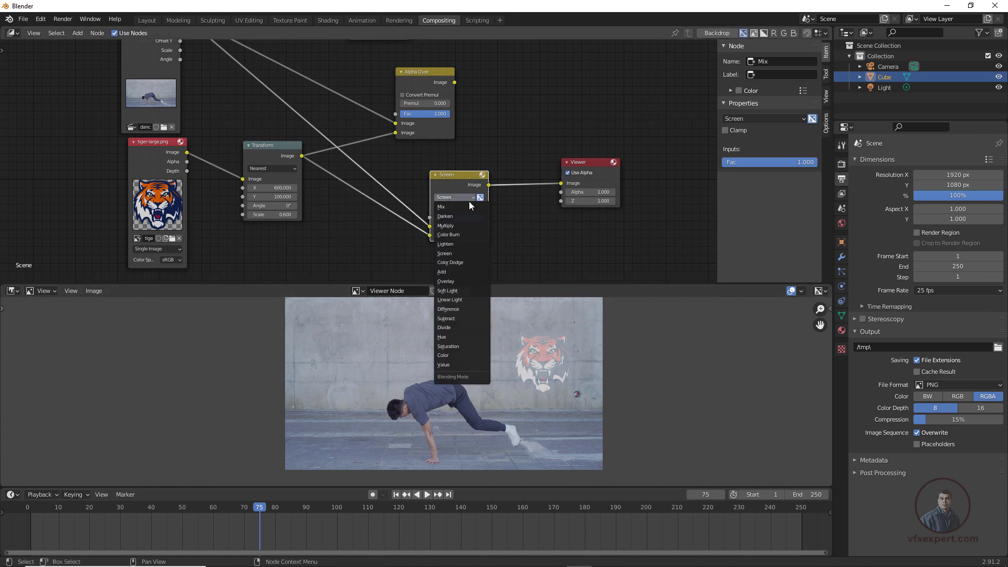
pyautogui.click(452, 282)
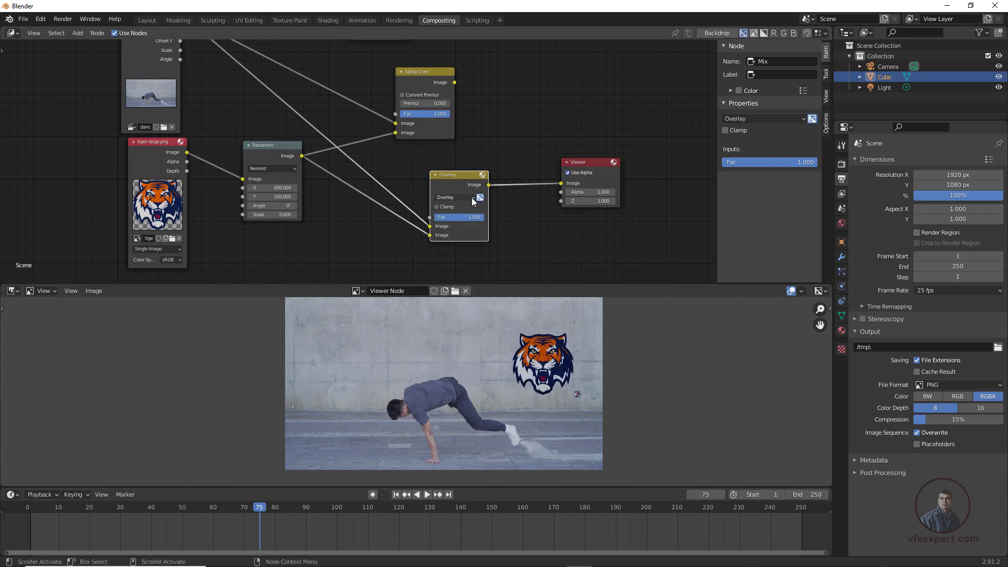
# - Set the Mix node's blending mode to Soft Light, try a factor of 0.408 and restore it to 1.000
pyautogui.click(471, 197)
pyautogui.click(456, 292)
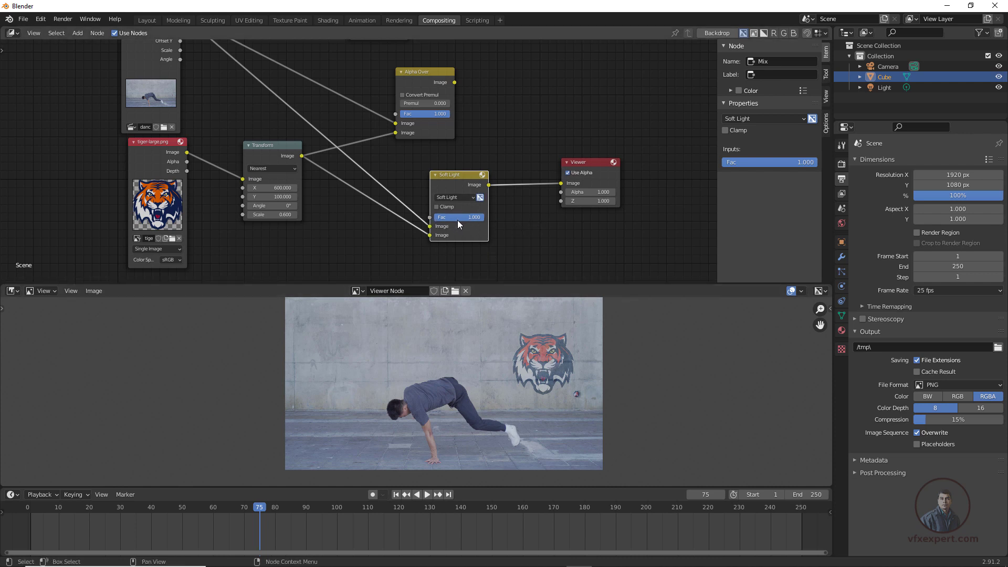
pyautogui.moveTo(462, 217)
pyautogui.mouseDown()
pyautogui.moveTo(445, 217)
pyautogui.moveTo(457, 218)
pyautogui.moveTo(449, 230)
pyautogui.mouseUp()
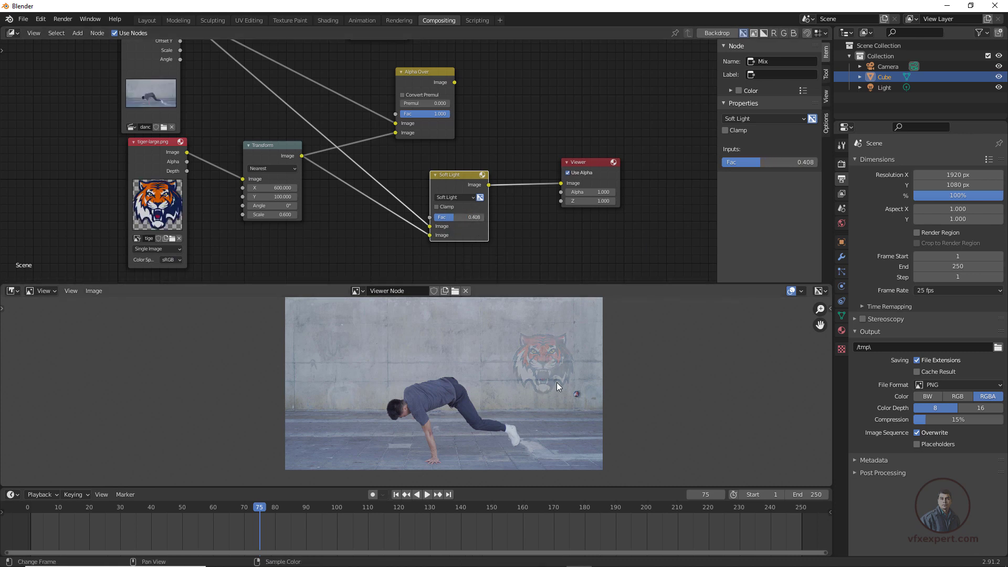
pyautogui.moveTo(452, 217); pyautogui.dragTo(477, 221)
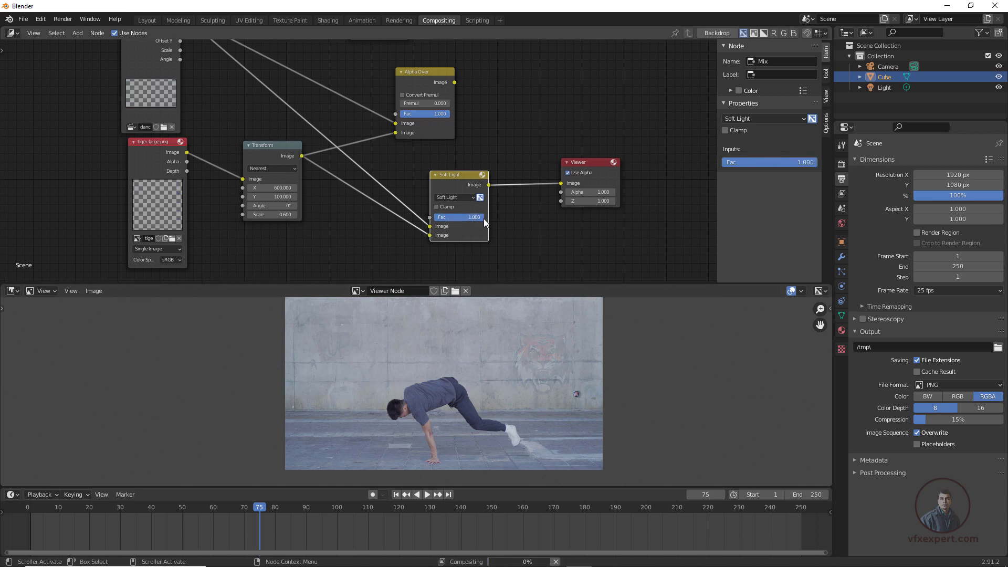
# - Preview the Alpha Over output in the Viewer and lower its factor to 0.408
pyautogui.keyDown('ctrl'); pyautogui.keyDown('shift'); pyautogui.click(439, 73); pyautogui.keyUp('shift'); pyautogui.keyUp('ctrl')
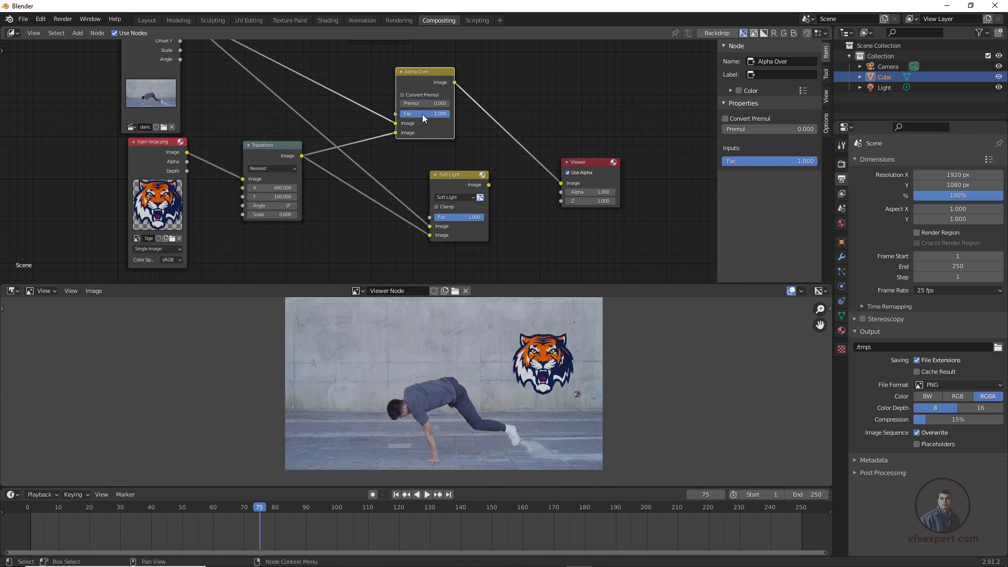
pyautogui.moveTo(443, 116); pyautogui.dragTo(422, 114)
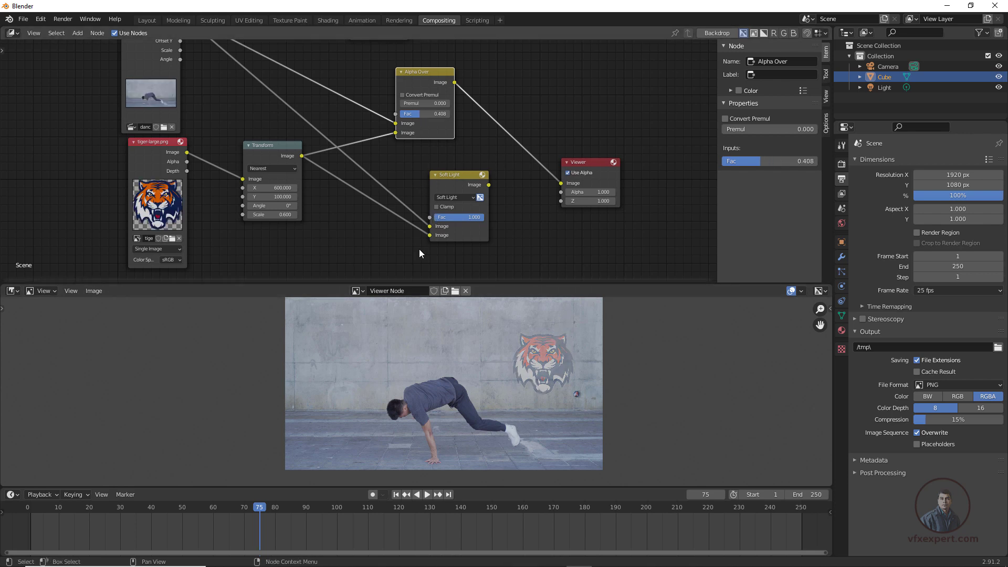
pyautogui.click(464, 197)
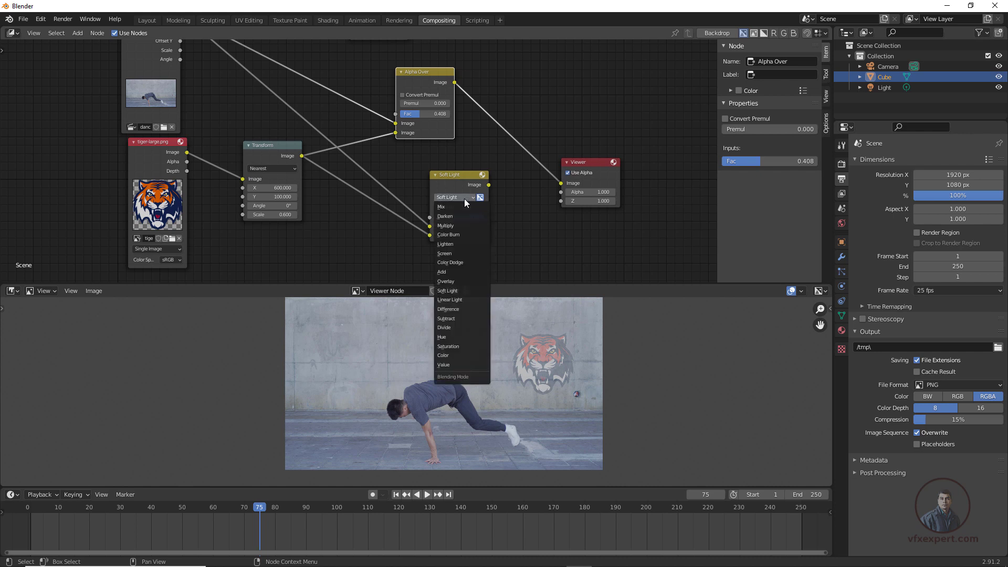
pyautogui.click(455, 186)
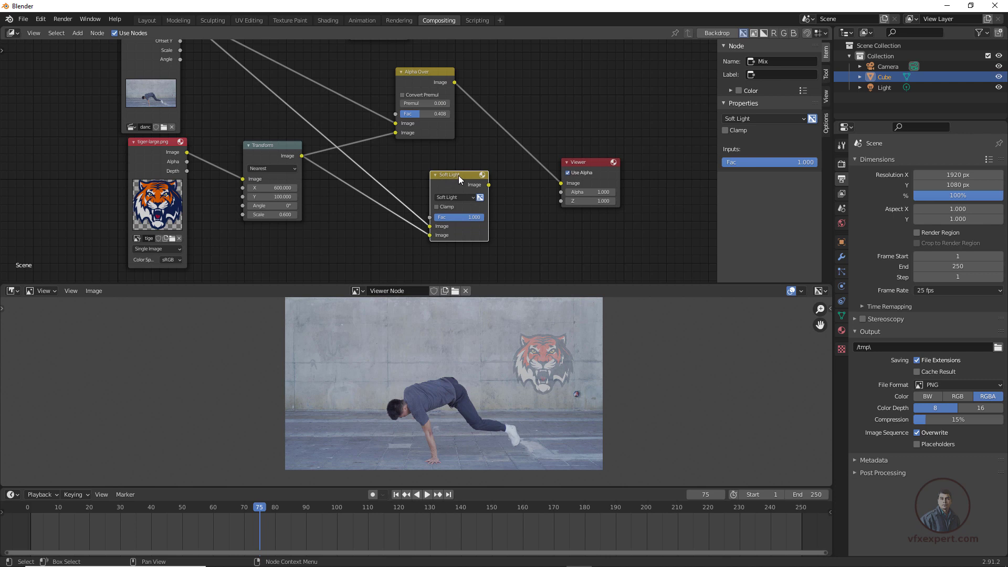
# - Send the Soft Light node's output to the Viewer and move the Viewer away to make room between the two nodes
pyautogui.moveTo(459, 175); pyautogui.dragTo(434, 169)
pyautogui.moveTo(590, 162); pyautogui.dragTo(605, 115)
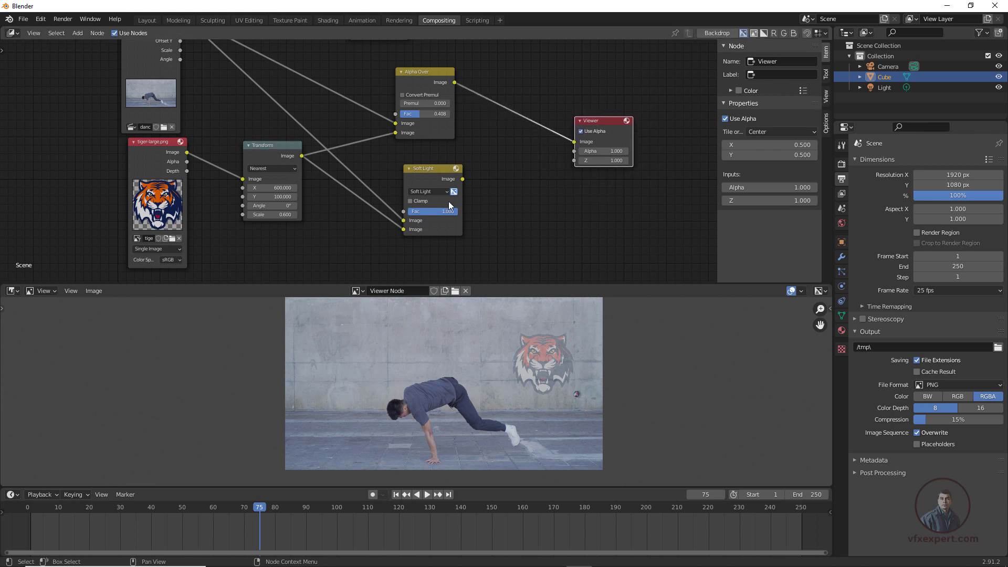
pyautogui.keyDown('ctrl'); pyautogui.keyDown('shift'); pyautogui.click(436, 168); pyautogui.keyUp('shift'); pyautogui.keyUp('ctrl')
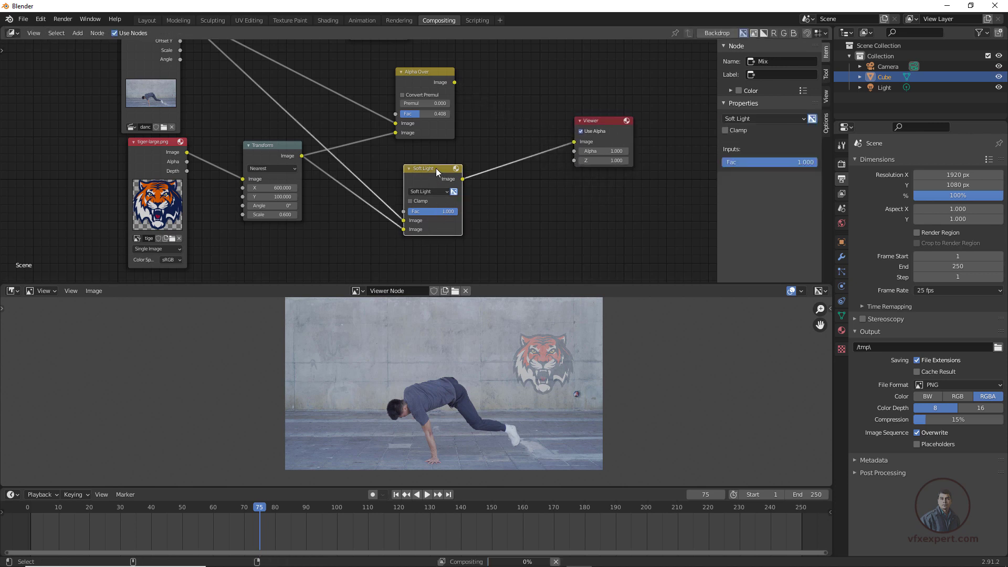
pyautogui.moveTo(599, 121); pyautogui.dragTo(558, 160)
pyautogui.scroll(-2, 537, 209)
pyautogui.moveTo(478, 201)
pyautogui.mouseDown(button='middle')
pyautogui.moveTo(510, 231)
pyautogui.moveTo(480, 216)
pyautogui.mouseUp(button='middle')
pyautogui.scroll(1, 480, 215)
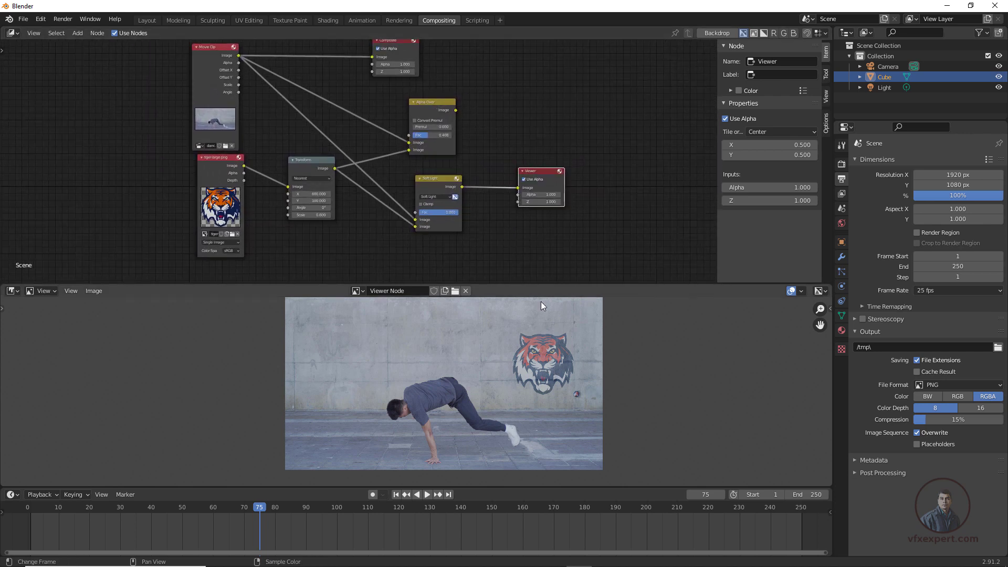
pyautogui.moveTo(544, 170); pyautogui.dragTo(590, 161)
pyautogui.scroll(2, 479, 180)
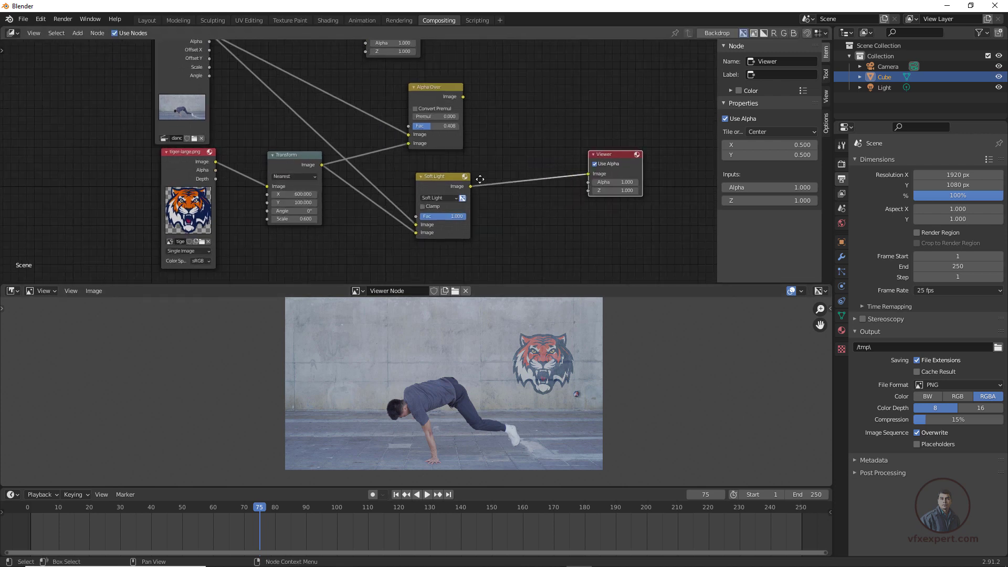
pyautogui.moveTo(615, 150); pyautogui.dragTo(518, 120, button='middle')
pyautogui.moveTo(533, 131); pyautogui.dragTo(569, 143)
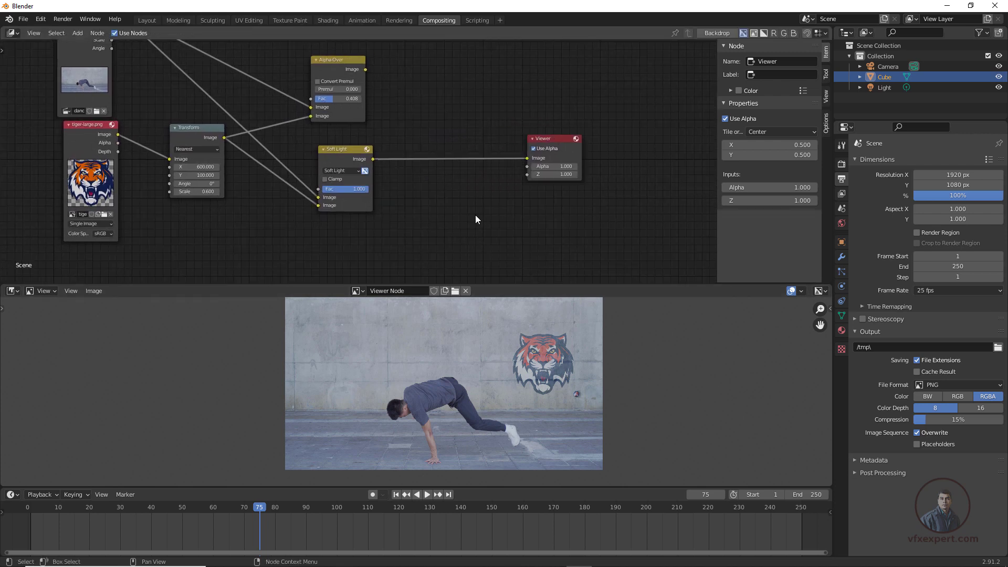
# - Add a second Mix node, feeding it the Soft Light output as first Image and the tiger image as second
pyautogui.hotkey('shift', 'a')
pyautogui.click(525, 309)
pyautogui.click(467, 181)
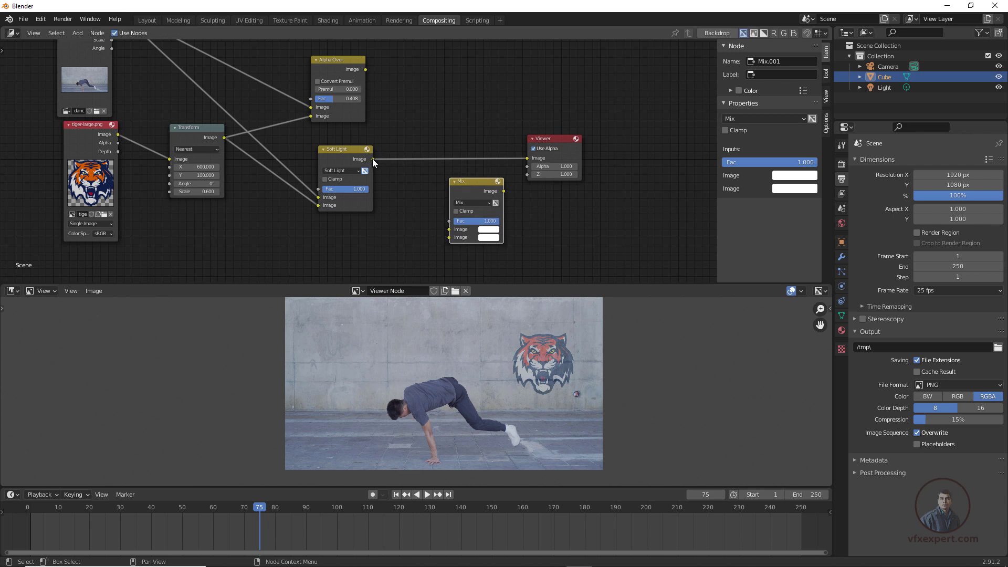
pyautogui.moveTo(373, 159); pyautogui.dragTo(449, 229)
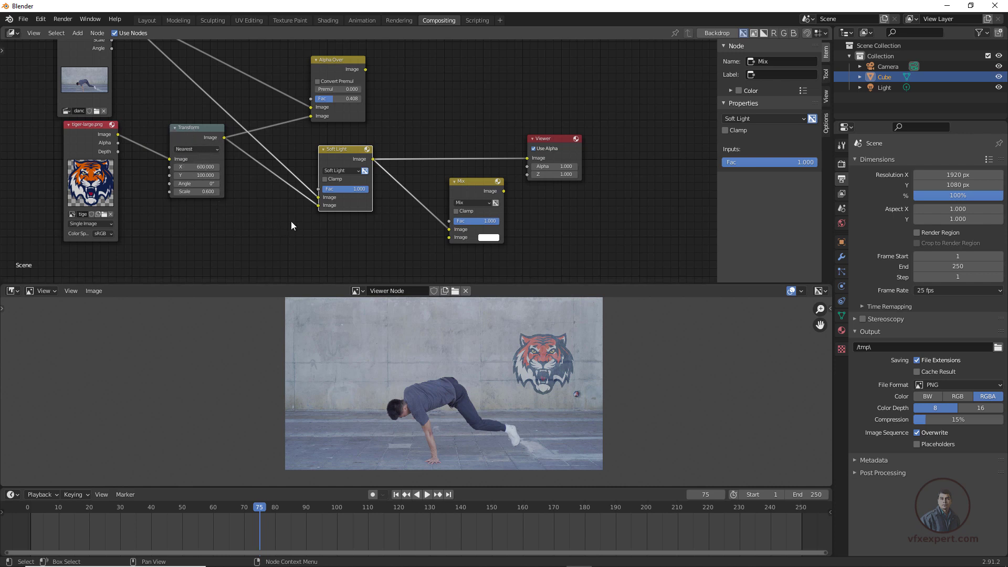
pyautogui.scroll(-1, 303, 226)
pyautogui.moveTo(315, 225); pyautogui.dragTo(364, 225, button='middle')
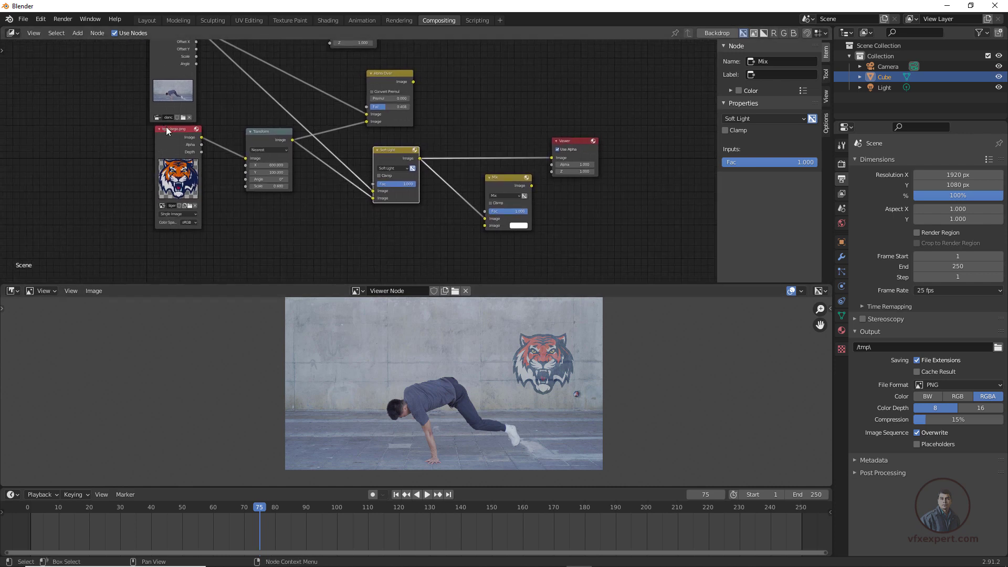
pyautogui.moveTo(175, 128); pyautogui.dragTo(485, 227)
pyautogui.moveTo(499, 179); pyautogui.dragTo(504, 199)
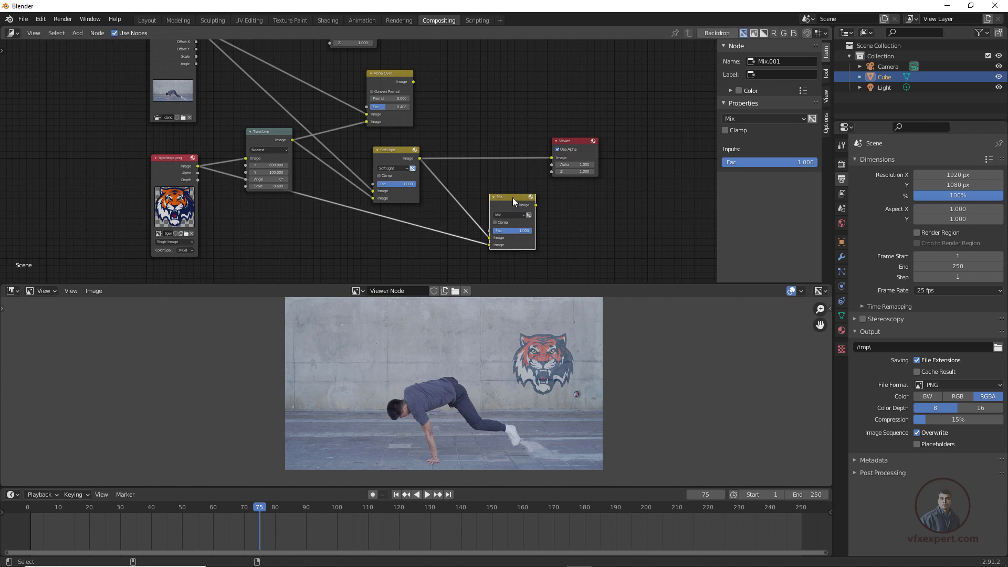
# - Send the second Mix node's output to the Viewer and include the alpha of its second input
pyautogui.keyDown('ctrl'); pyautogui.keyDown('shift'); pyautogui.click(512, 197); pyautogui.keyUp('shift'); pyautogui.keyUp('ctrl')
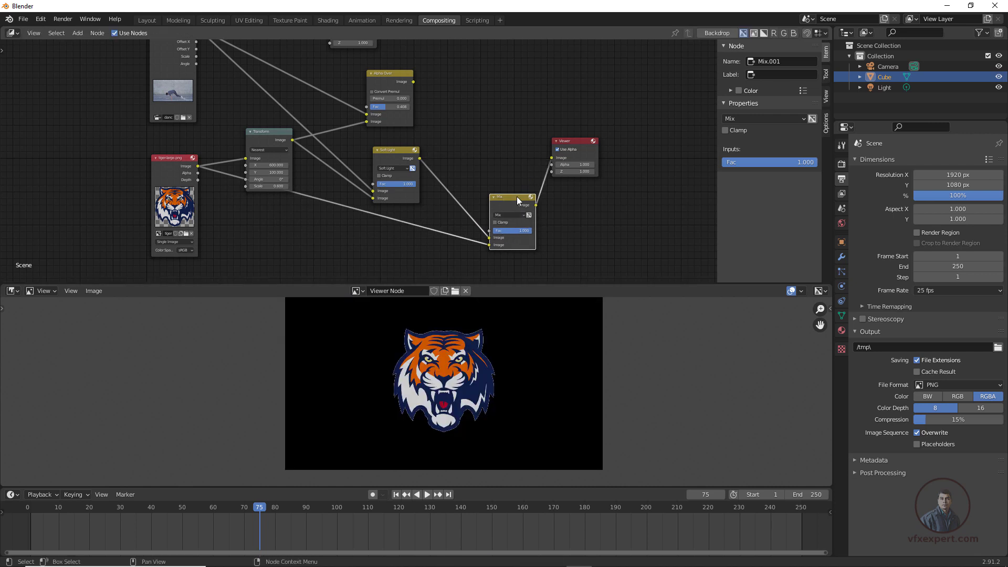
pyautogui.scroll(1, 534, 243)
pyautogui.moveTo(535, 243); pyautogui.dragTo(468, 210, button='middle')
pyautogui.moveTo(557, 105); pyautogui.dragTo(584, 166)
pyautogui.moveTo(482, 188); pyautogui.dragTo(543, 201, button='middle')
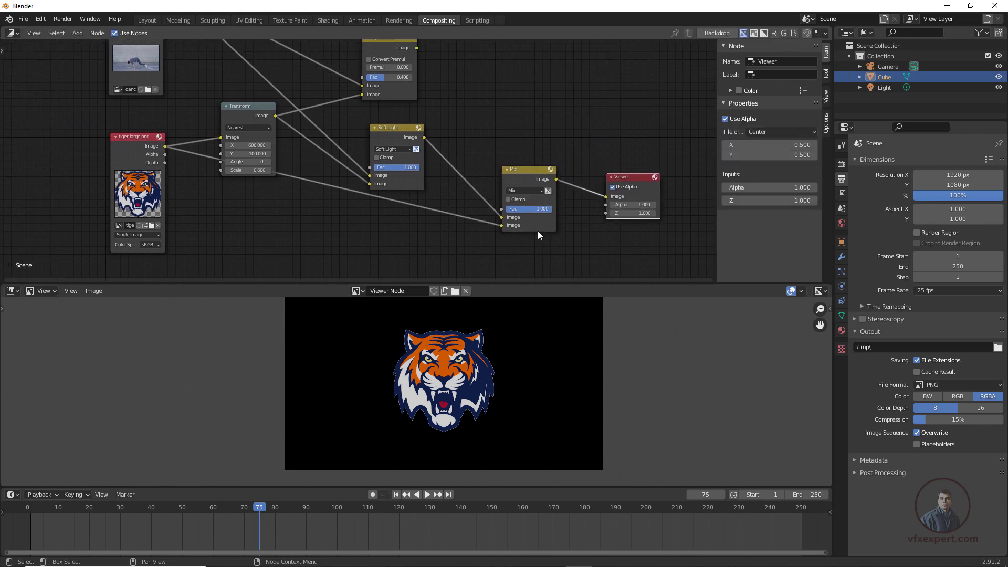
pyautogui.click(548, 190)
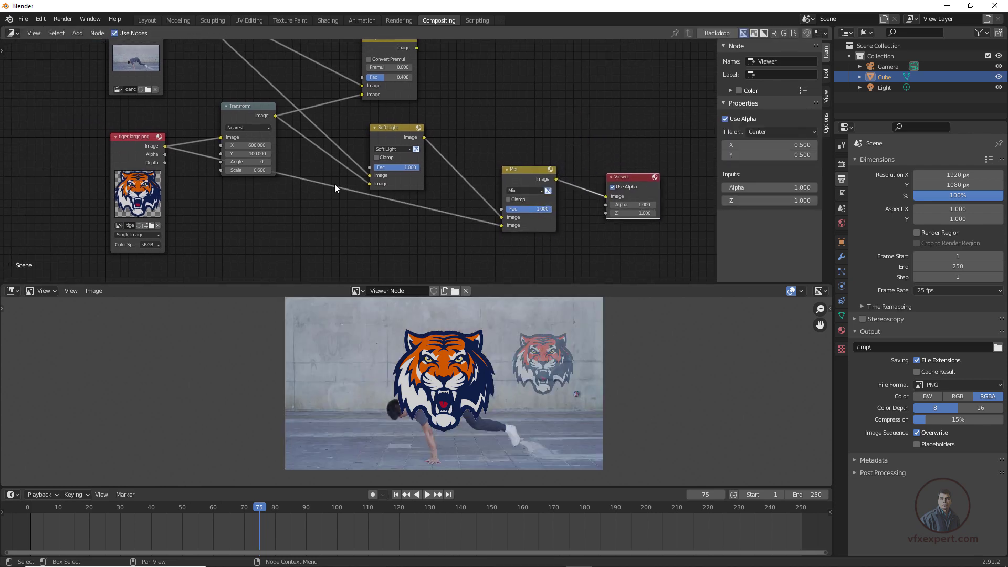
# - Insert a second Transform node on the link between the tiger image and the second Mix node
pyautogui.click(302, 221)
pyautogui.hotkey('shift', 'a')
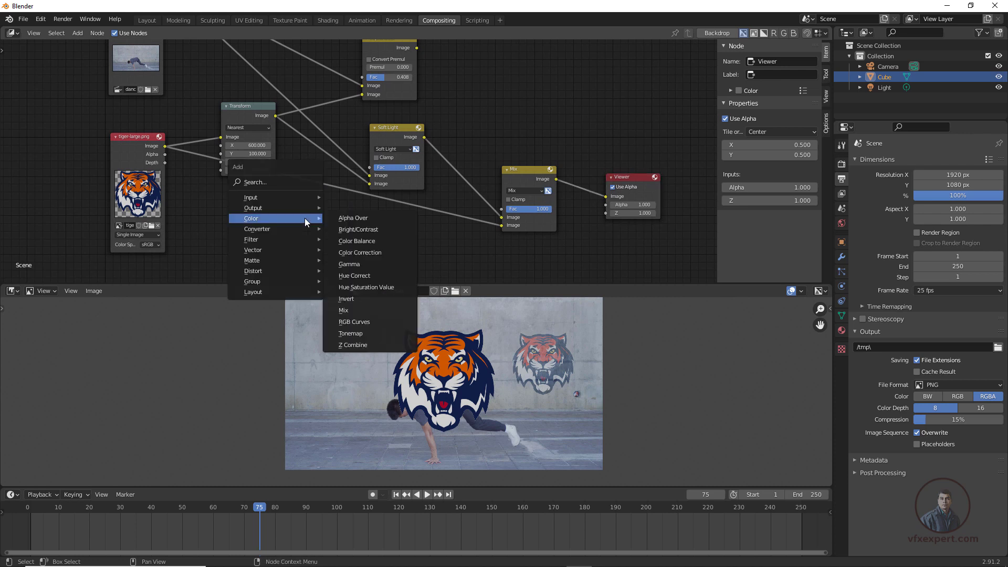
pyautogui.moveTo(276, 270)
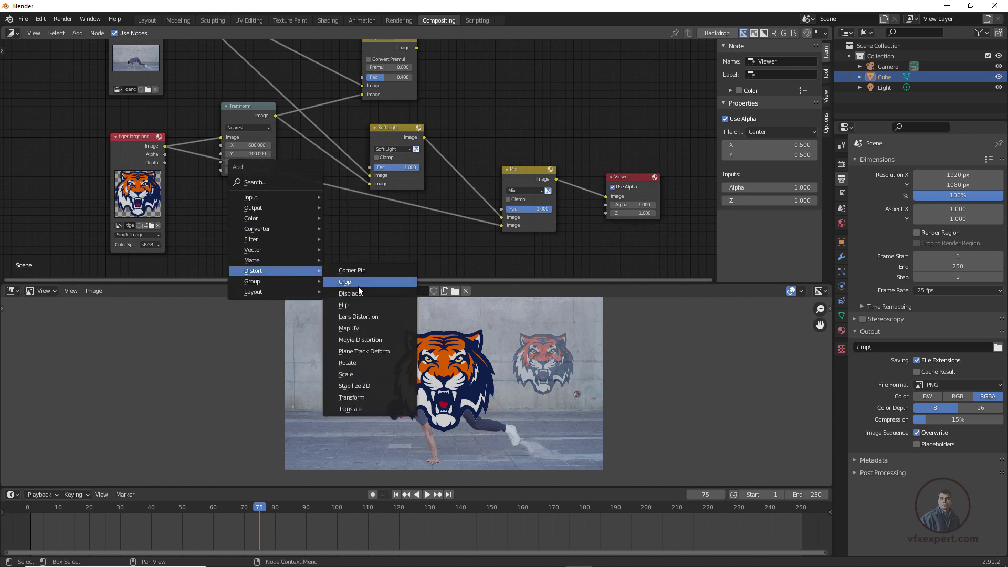
pyautogui.click(365, 398)
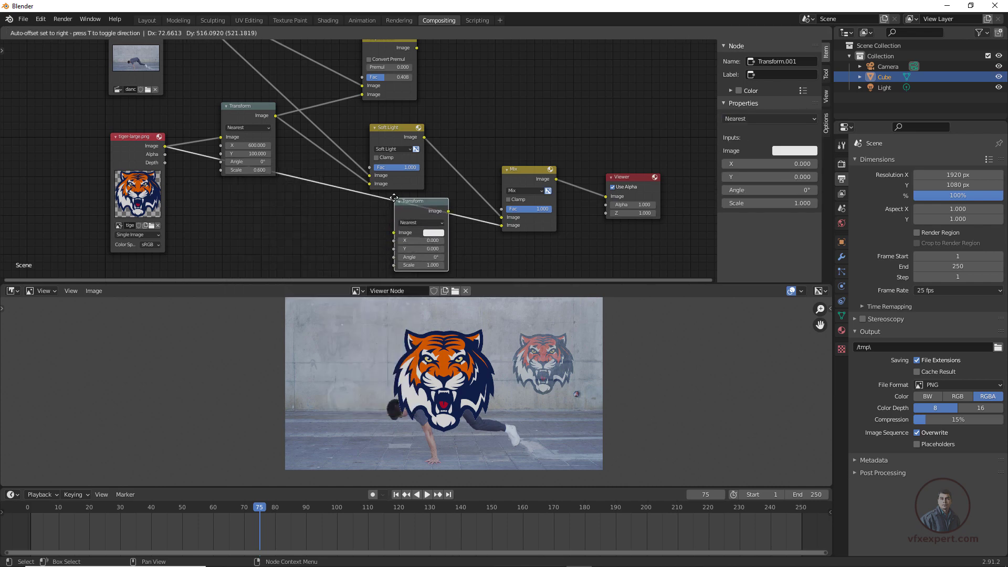
pyautogui.click(408, 204)
pyautogui.scroll(-2, 407, 204)
pyautogui.moveTo(450, 200); pyautogui.dragTo(406, 204)
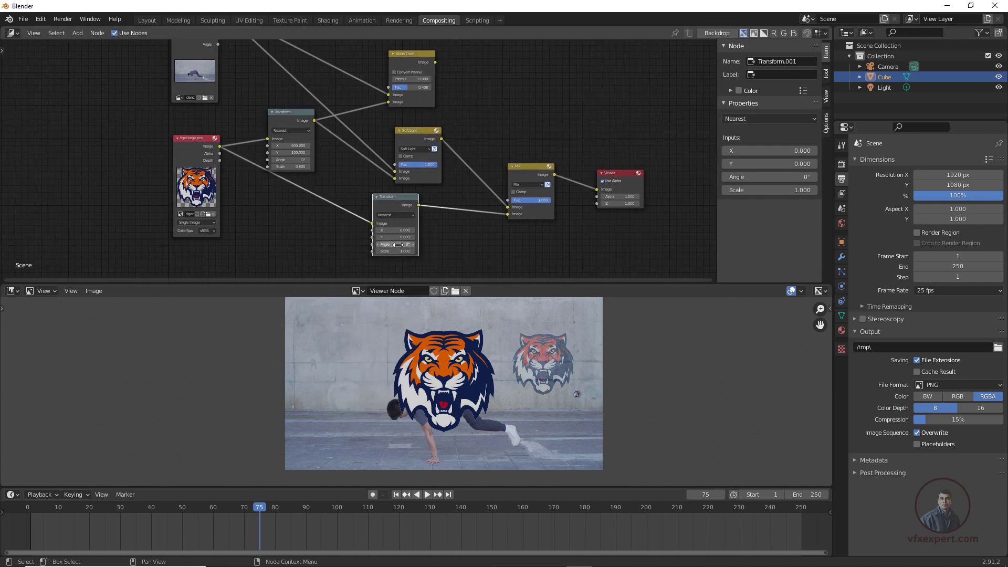
# - Set the second Transform node's Scale to 0.6 and X to -500
pyautogui.click(398, 251)
pyautogui.write('.6')
pyautogui.press('Return')
pyautogui.click(398, 230)
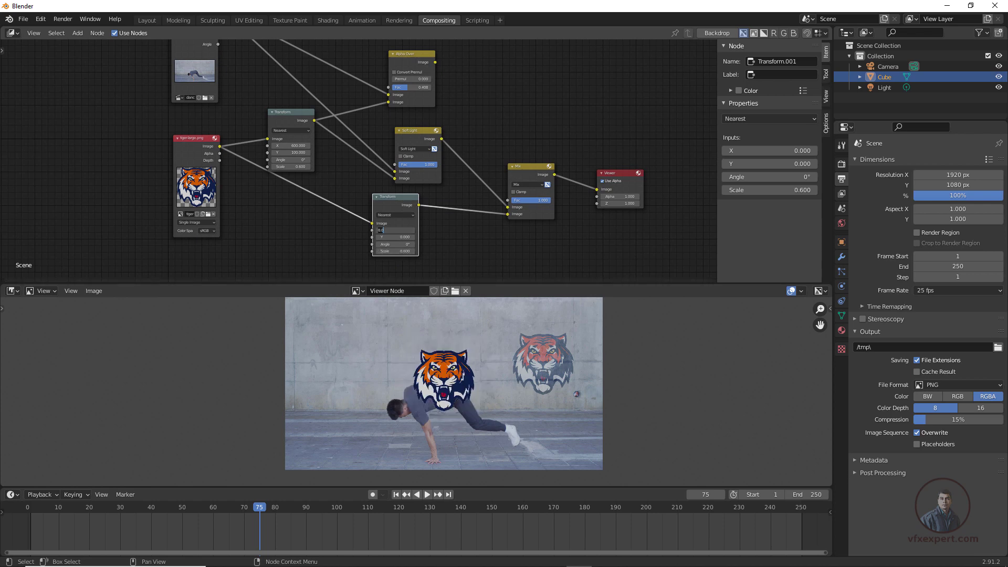
pyautogui.write('500')
pyautogui.press('Return')
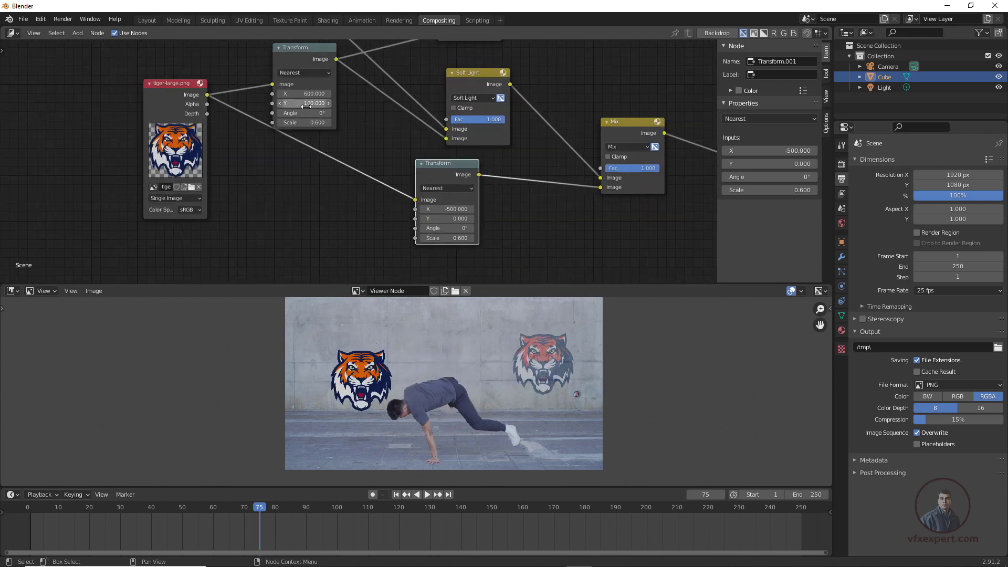
# - Copy the first Transform node's Y value of 100 into the second Transform node
pyautogui.hotkey('ctrl', 'c')
pyautogui.moveTo(306, 106); pyautogui.dragTo(280, 107, button='middle')
pyautogui.hotkey('ctrl', 'v')
pyautogui.click(420, 263)
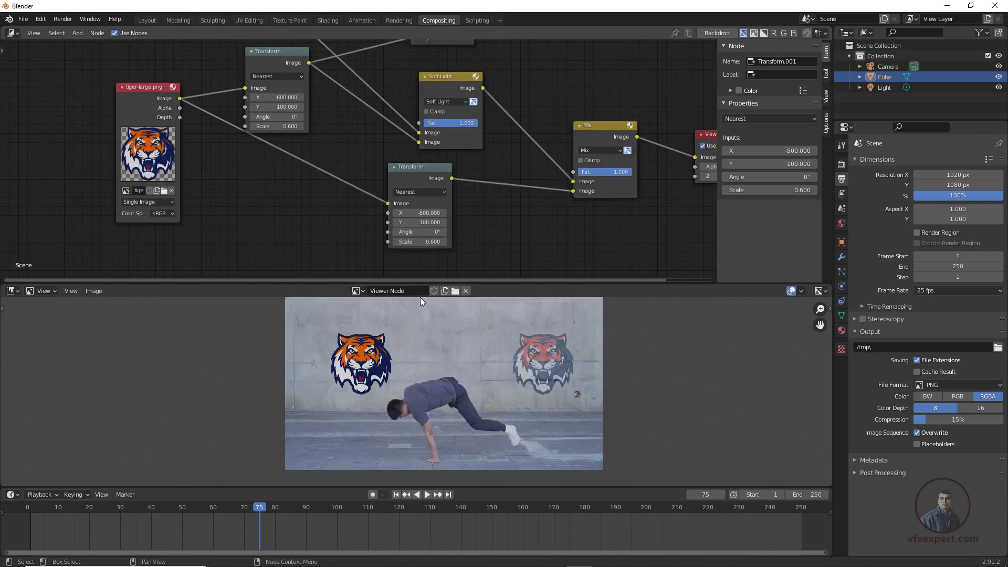
# - Change the second Mix node's blending mode to Overlay
pyautogui.moveTo(549, 212); pyautogui.dragTo(431, 218, button='middle')
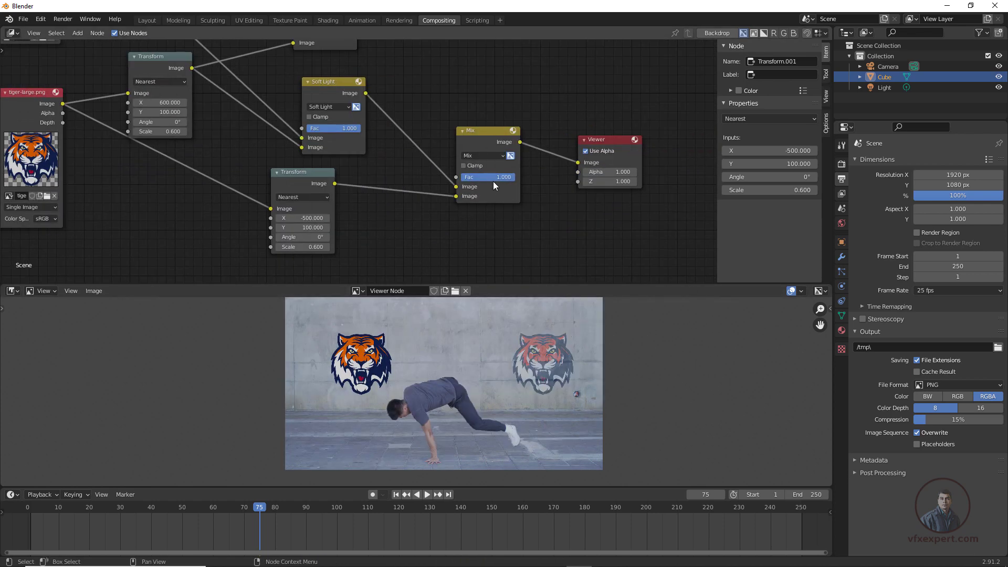
pyautogui.click(502, 156)
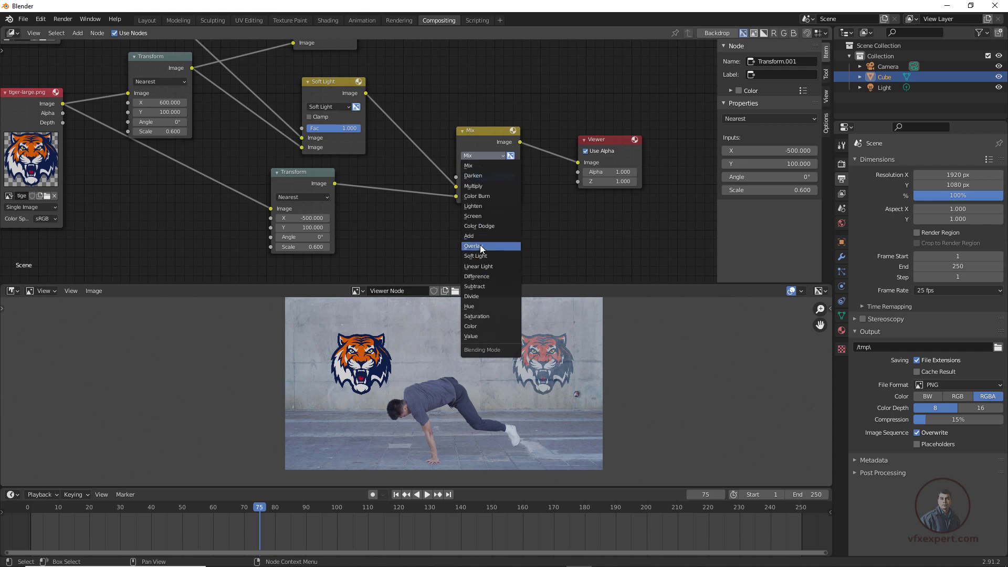
pyautogui.click(507, 229)
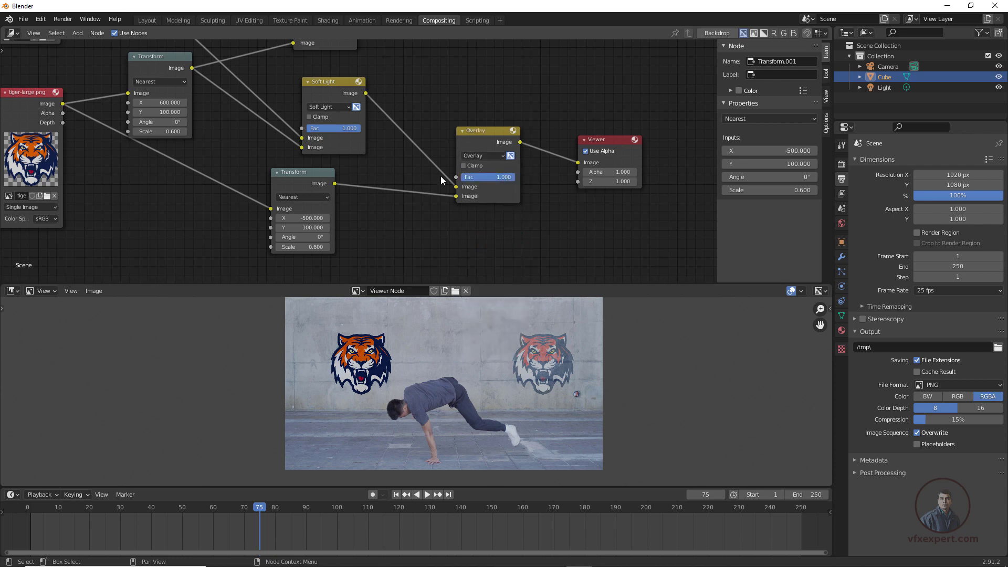
# - Lower the Overlay node's Fac to 0.458
pyautogui.moveTo(508, 180); pyautogui.dragTo(478, 179)
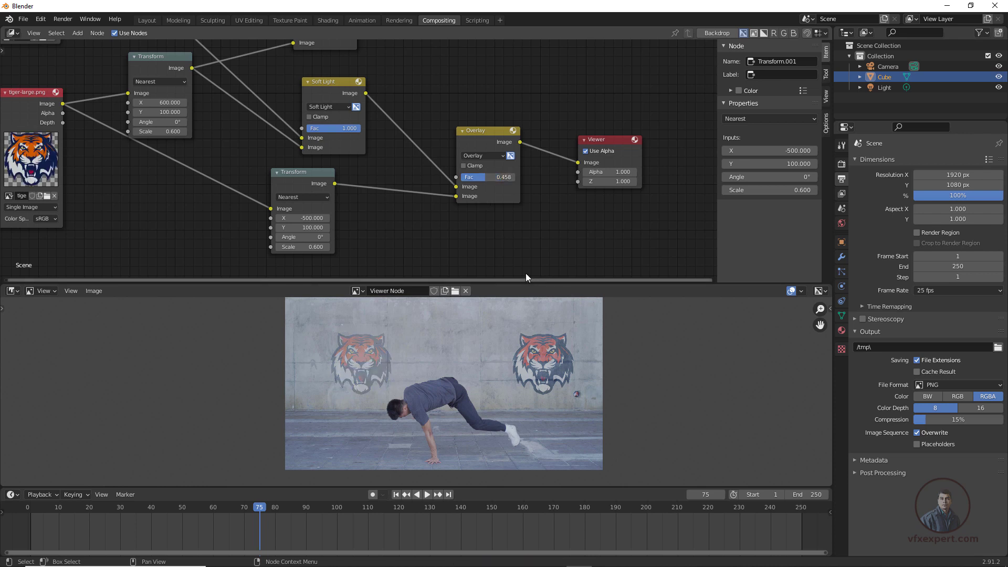
pyautogui.scroll(-3, 525, 273)
pyautogui.moveTo(448, 186); pyautogui.dragTo(461, 190, button='middle')
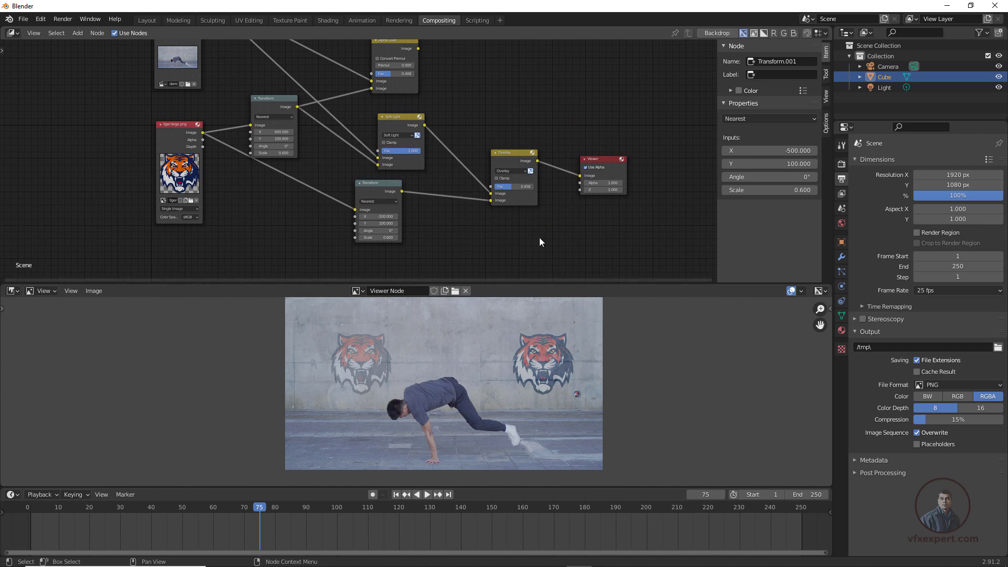
pyautogui.scroll(-2, 462, 222)
pyautogui.moveTo(462, 222); pyautogui.dragTo(467, 249, button='middle')
pyautogui.scroll(2, 441, 219)
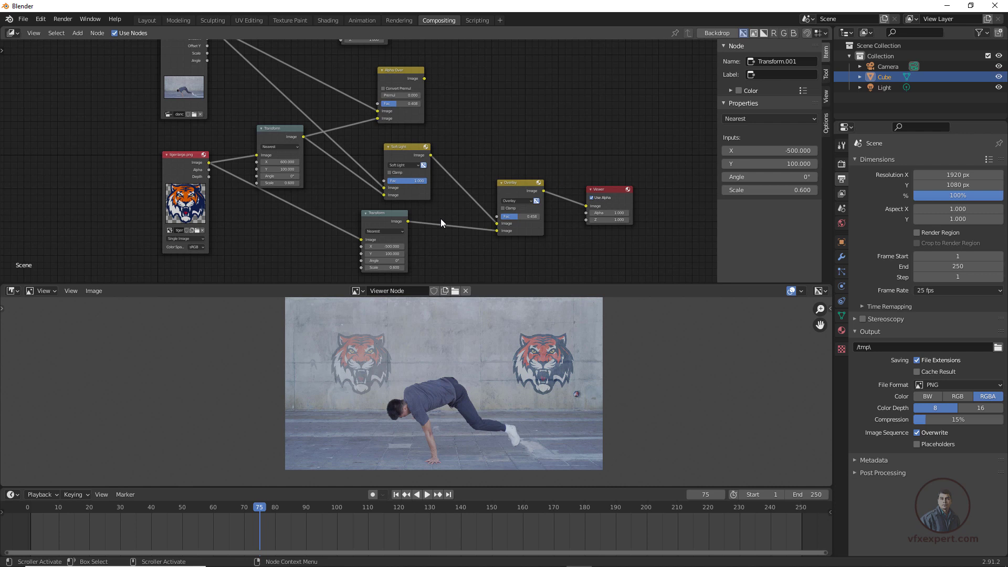
pyautogui.scroll(-2, 370, 156)
pyautogui.moveTo(370, 154); pyautogui.dragTo(397, 178, button='middle')
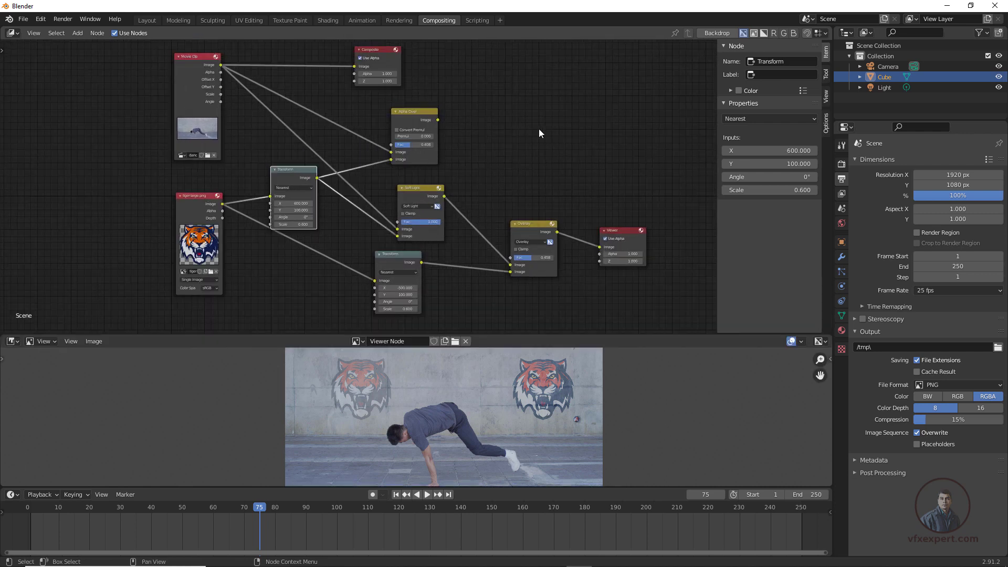
# - Show the viewer result as a backdrop behind the nodes and shrink the backdrop to fit the node editor
pyautogui.click(717, 33)
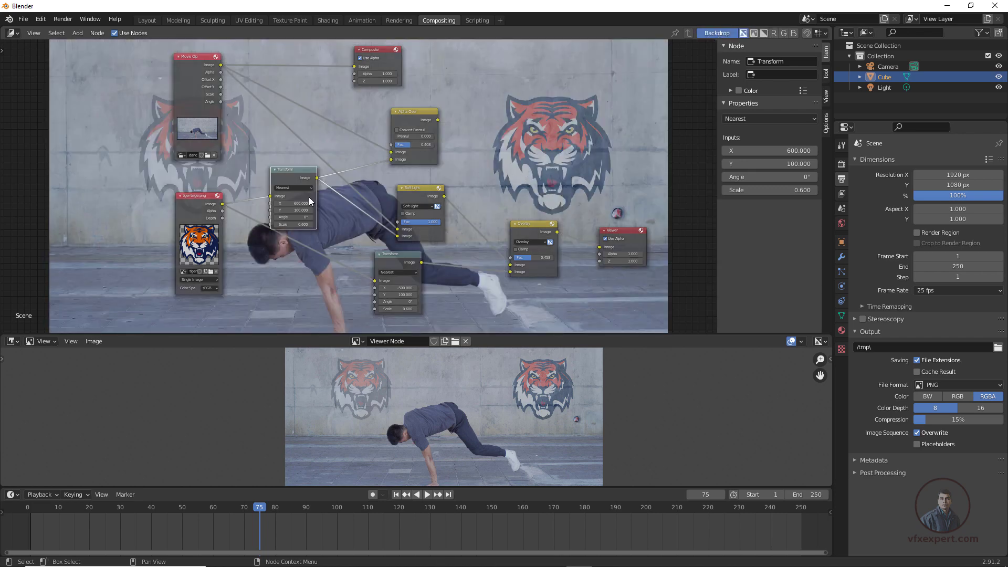
pyautogui.click(546, 146)
pyautogui.press('alt')
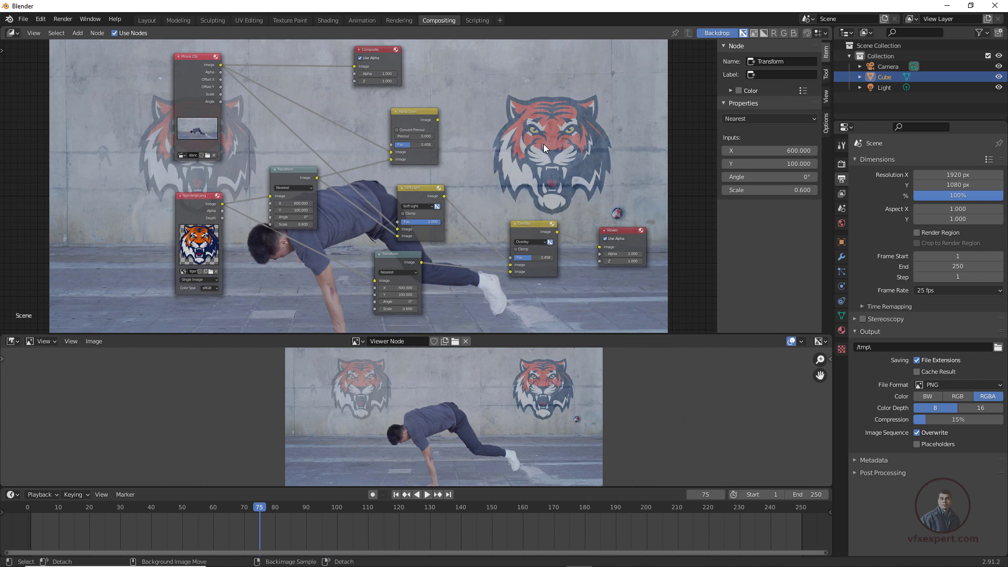
pyautogui.press('v')
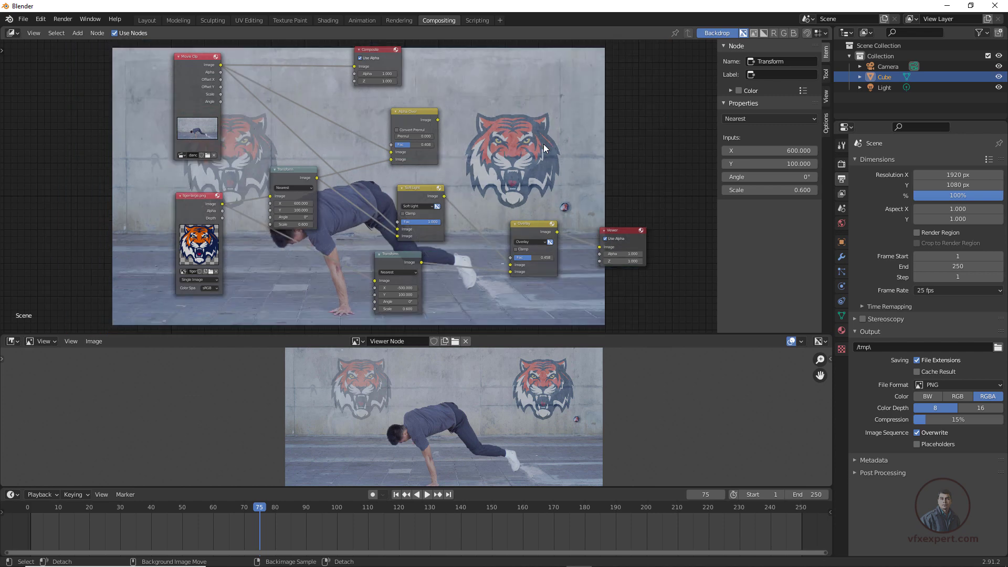
pyautogui.scroll(-1, 537, 150)
pyautogui.scroll(-1, 536, 154)
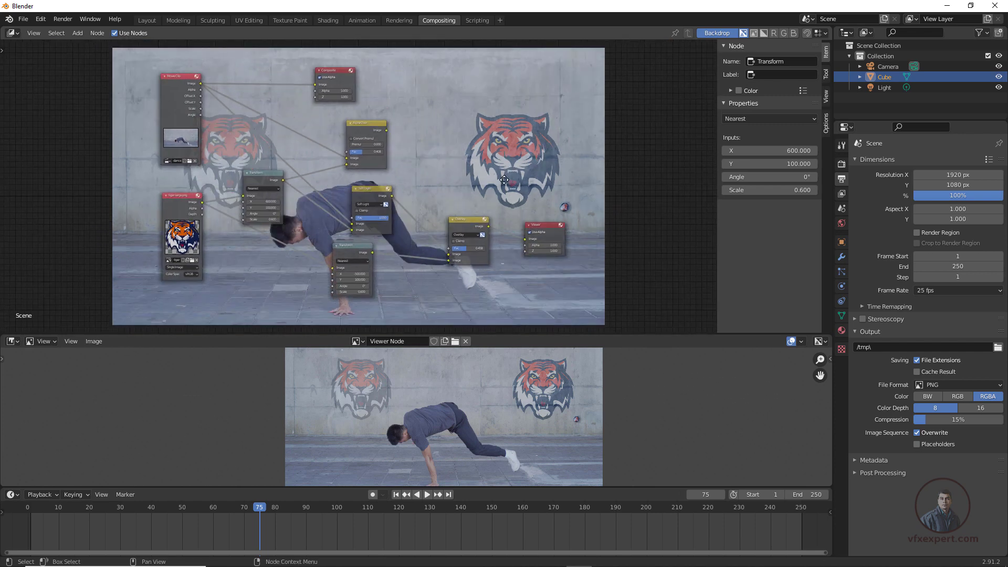
# - Scrub the timeline back to frame 64 and play the composited footage
pyautogui.click(263, 506)
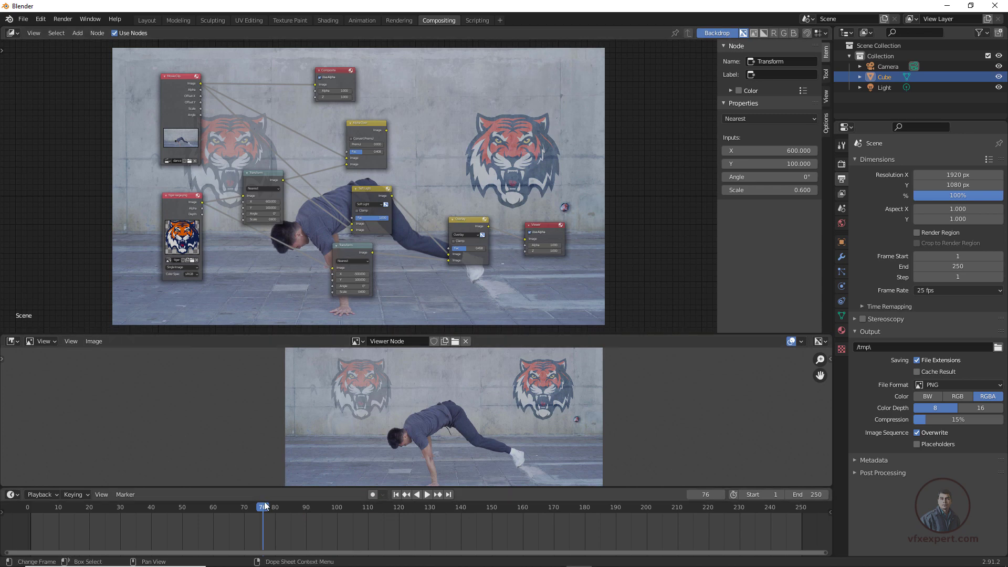
pyautogui.moveTo(231, 507); pyautogui.dragTo(227, 507)
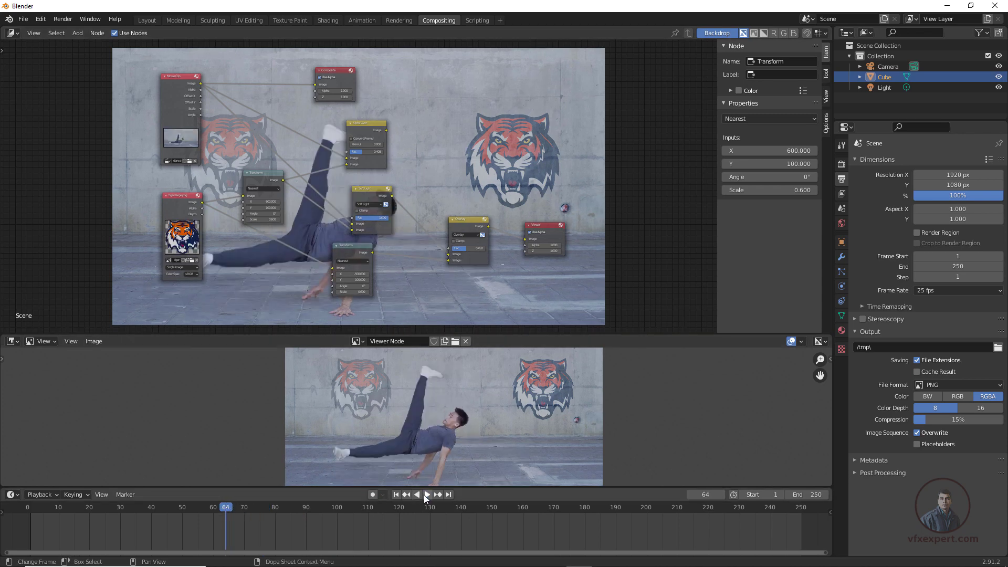
pyautogui.click(424, 494)
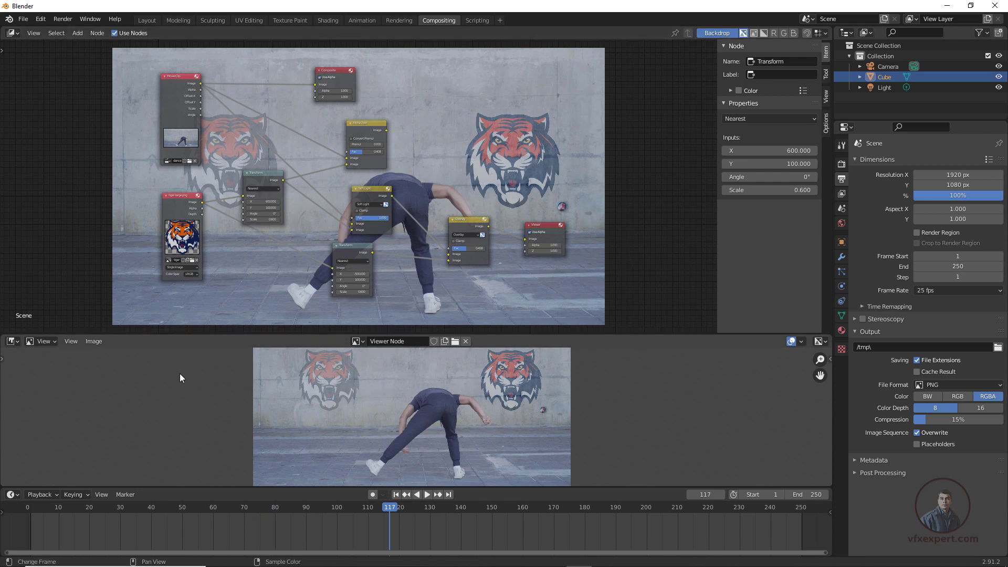
# - Switch the lower image editor to the Movie Clip Editor and load the danceman_shot.00000.png clip
pyautogui.click(16, 342)
pyautogui.click(12, 341)
pyautogui.click(46, 452)
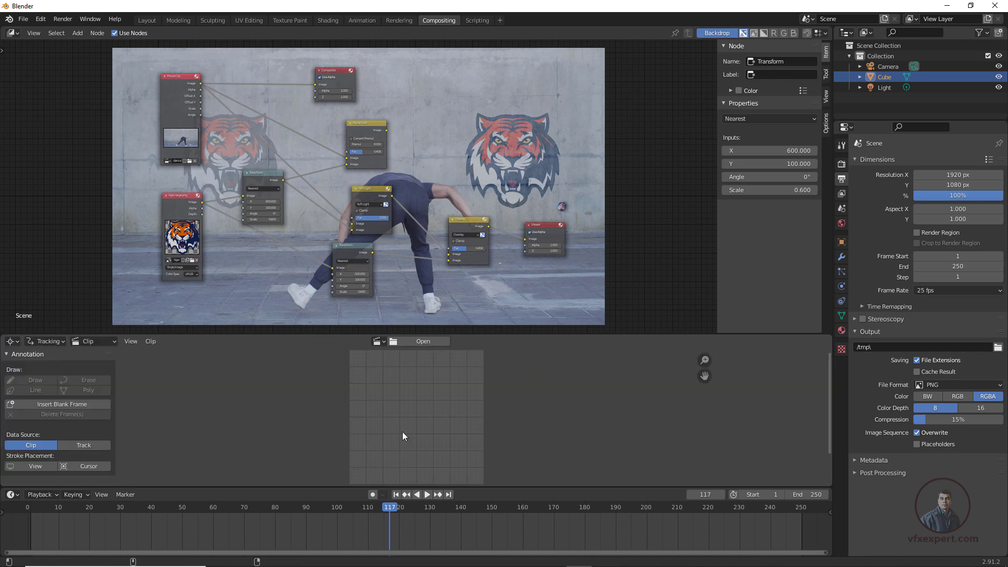
pyautogui.click(375, 342)
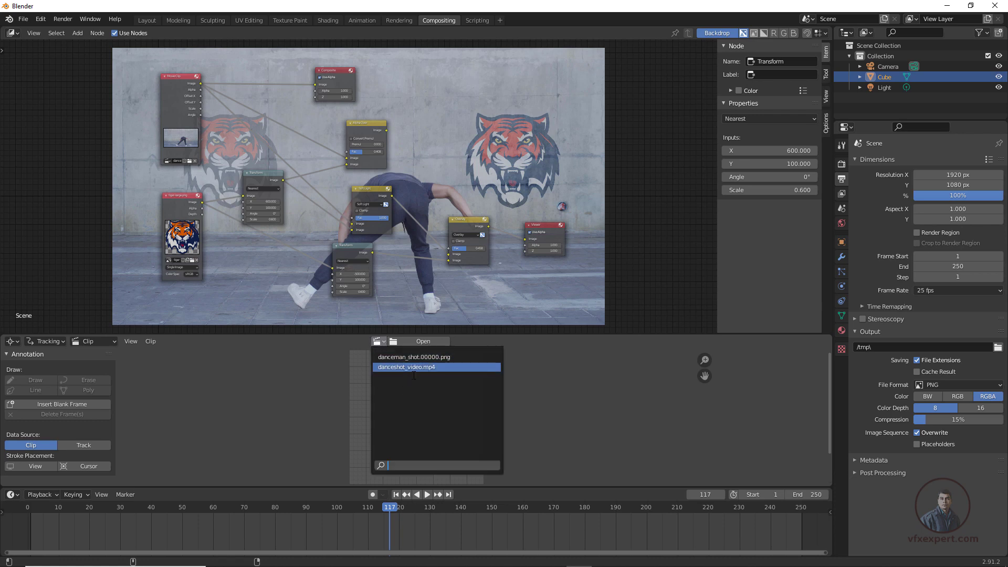
pyautogui.click(422, 357)
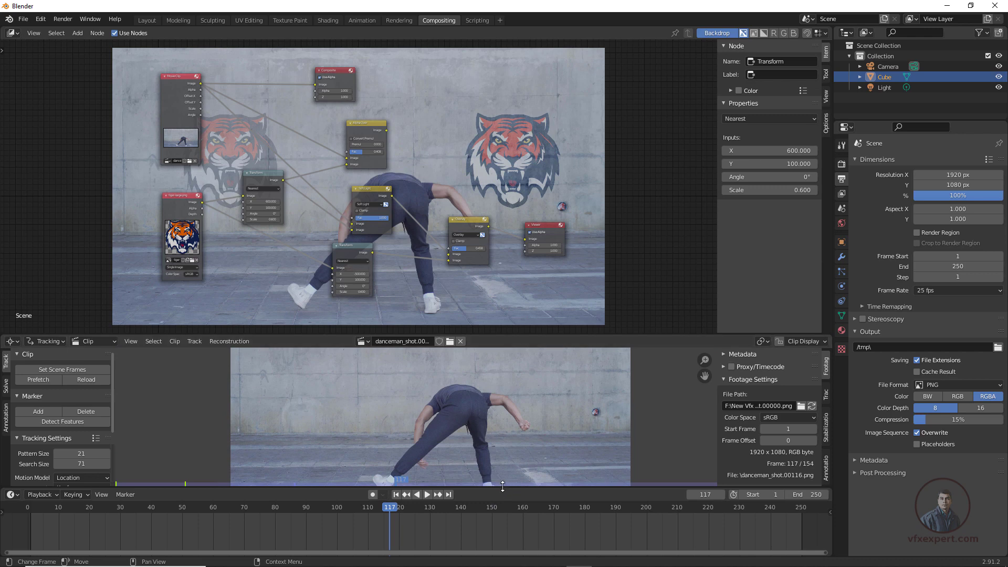
# - Match the scene's frame range to the length of the loaded dance man clip
pyautogui.moveTo(504, 488); pyautogui.dragTo(499, 544)
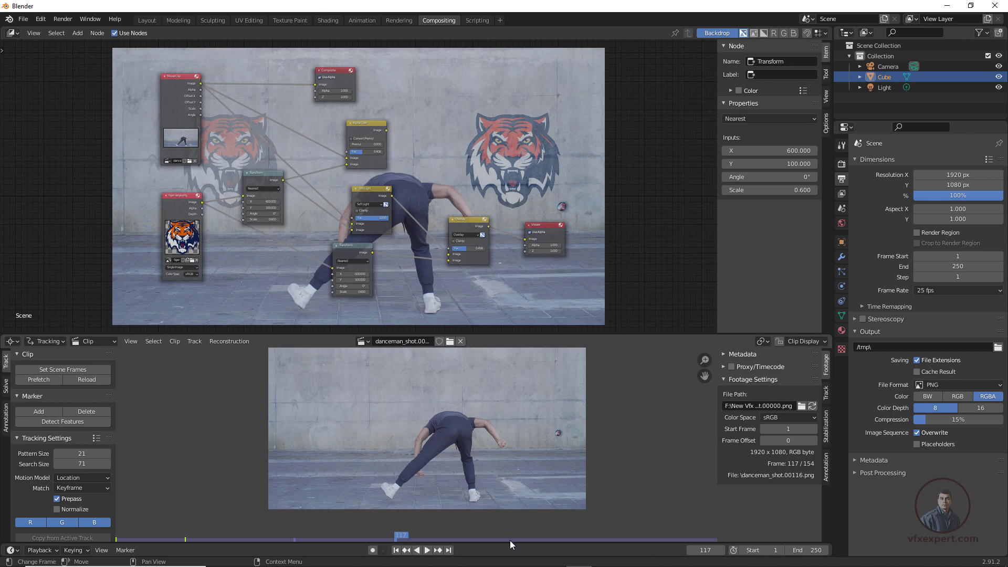
pyautogui.moveTo(509, 540); pyautogui.dragTo(511, 451)
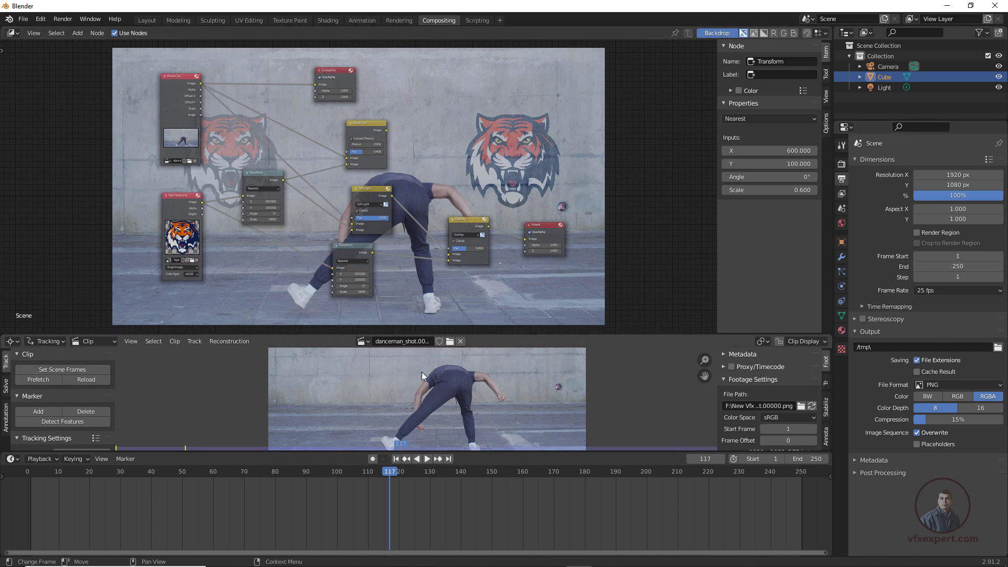
pyautogui.click(79, 371)
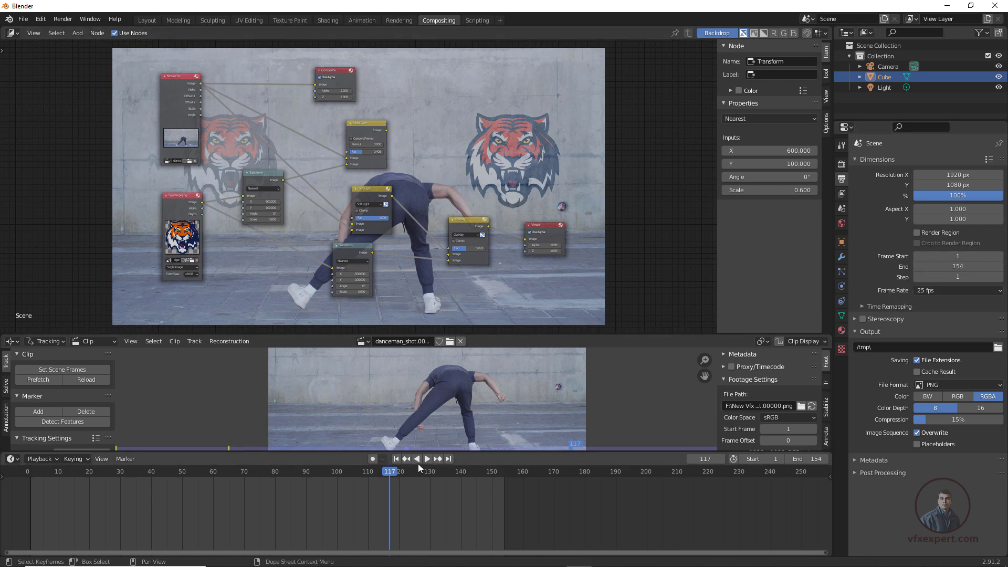
# - Enlarge the clip editor and play the dance man clip from the first frame
pyautogui.click(396, 458)
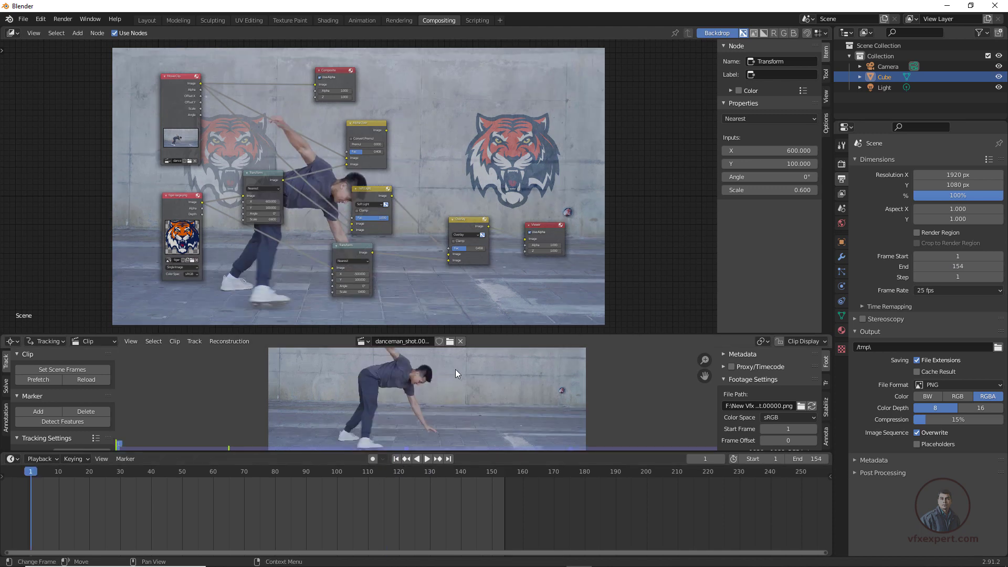
pyautogui.moveTo(480, 335); pyautogui.dragTo(481, 229)
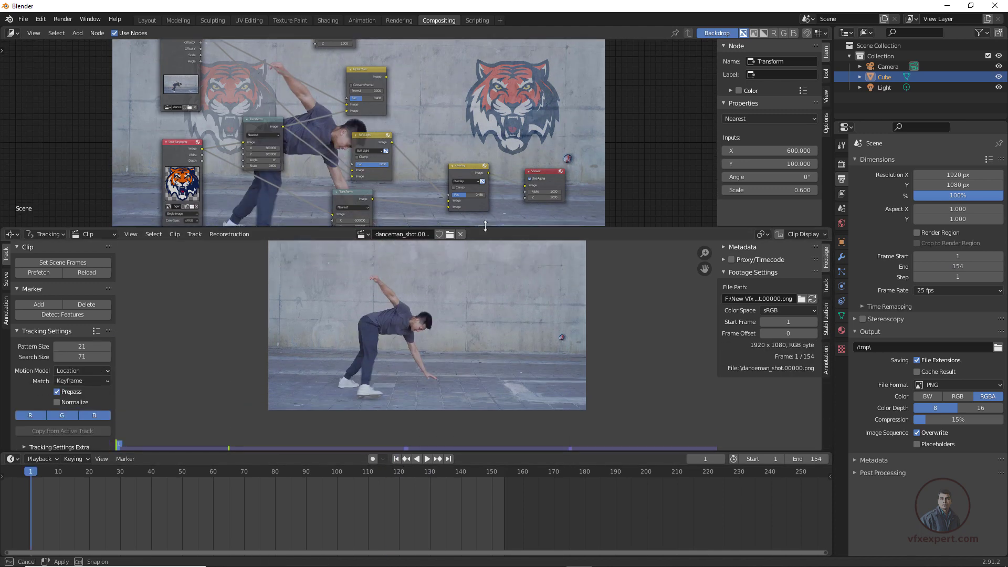
pyautogui.scroll(1, 488, 341)
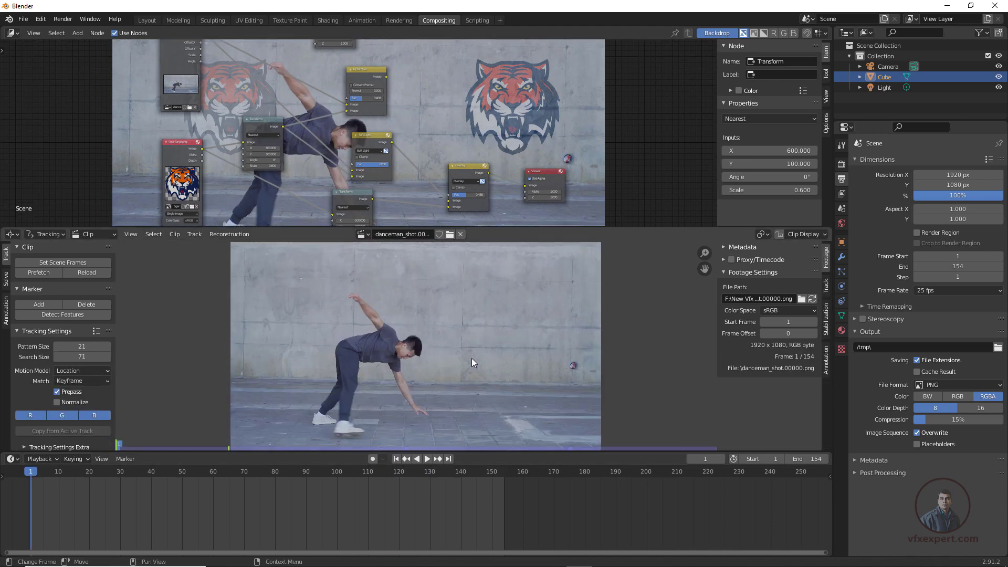
pyautogui.press('space')
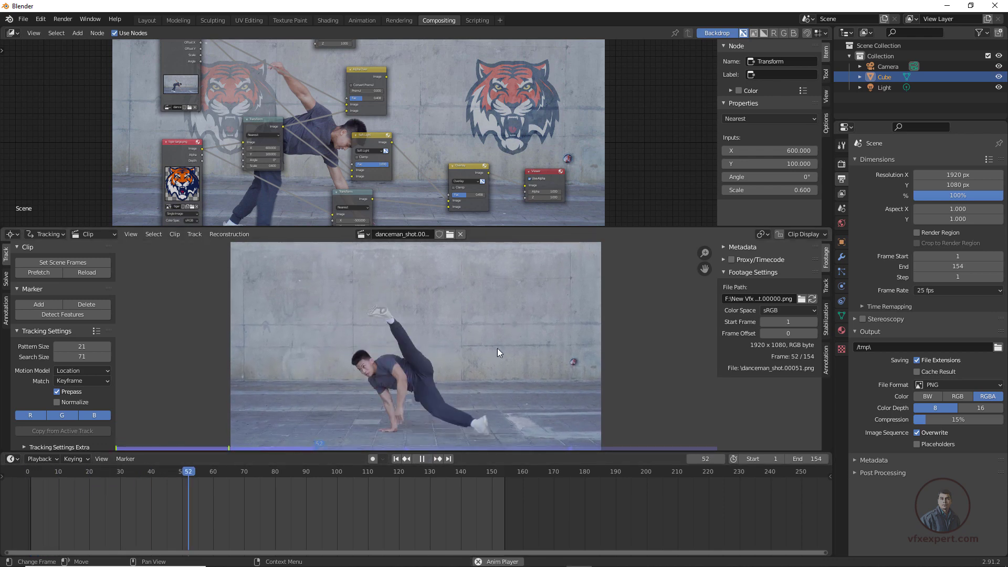
pyautogui.click(419, 458)
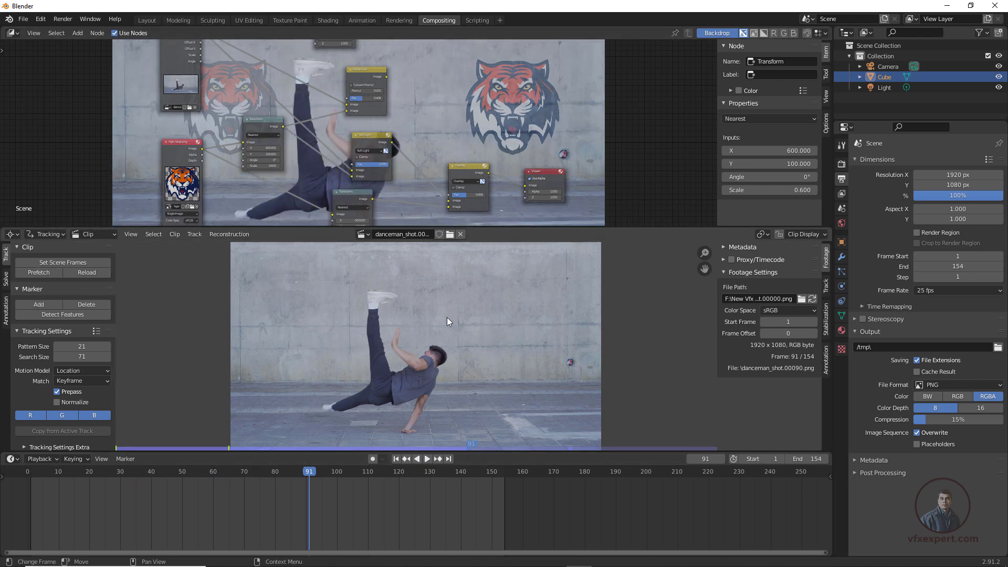
# - Prefetch the clip's frames into memory and replay the footage from the start
pyautogui.click(57, 273)
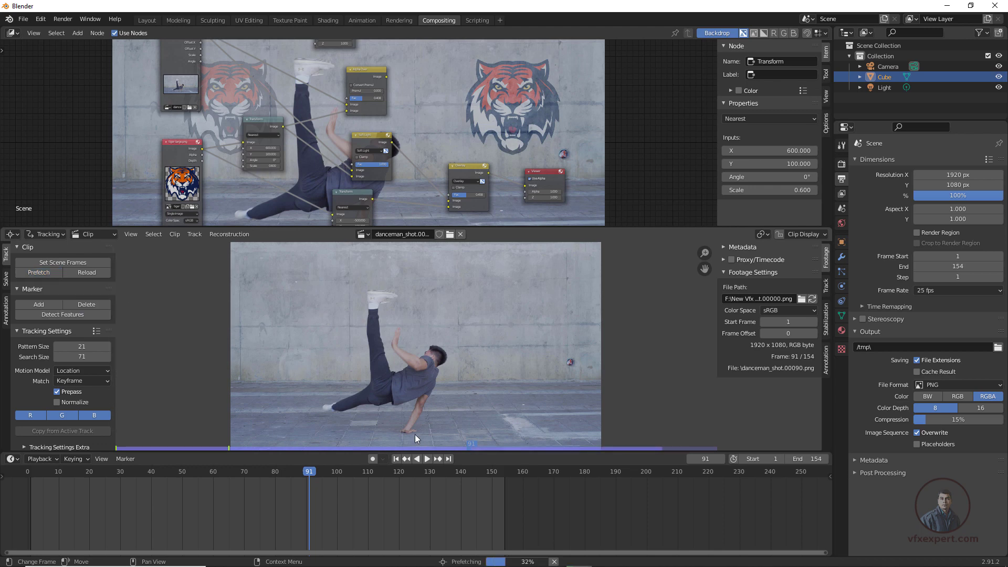
pyautogui.click(395, 459)
pyautogui.click(426, 459)
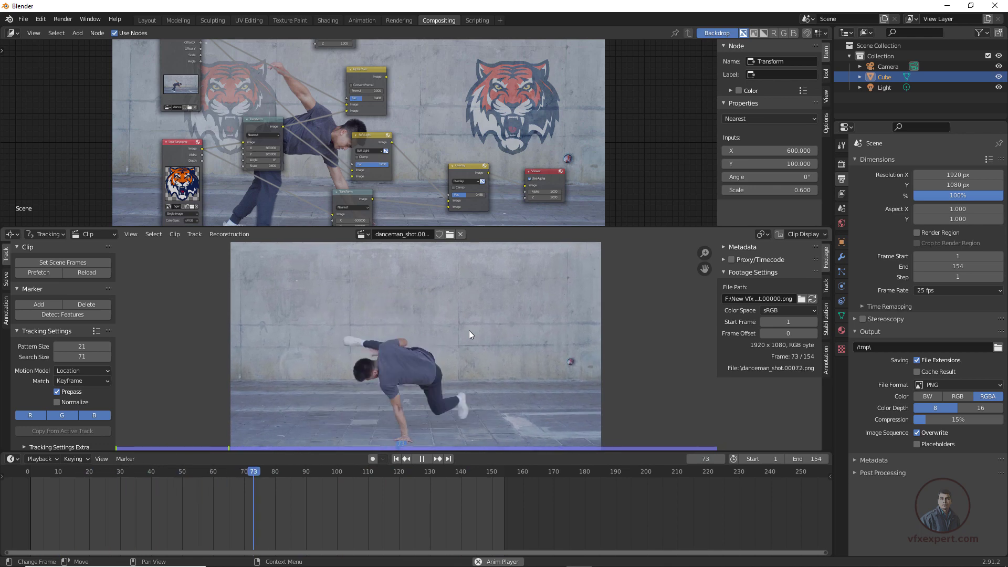
pyautogui.press('space')
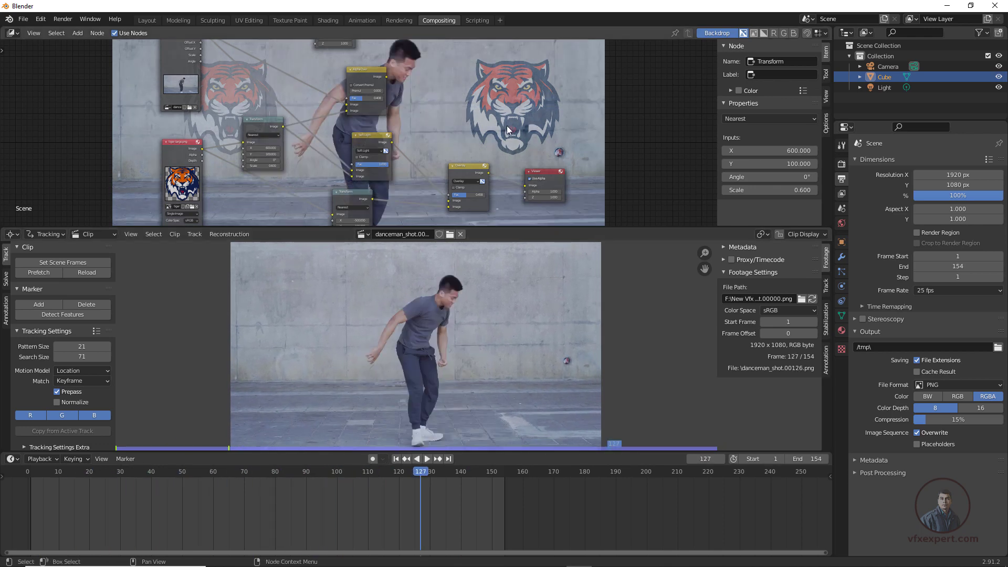
# - Scrub the timeline to preview the composite backdrop at other frames
pyautogui.scroll(-2, 522, 128)
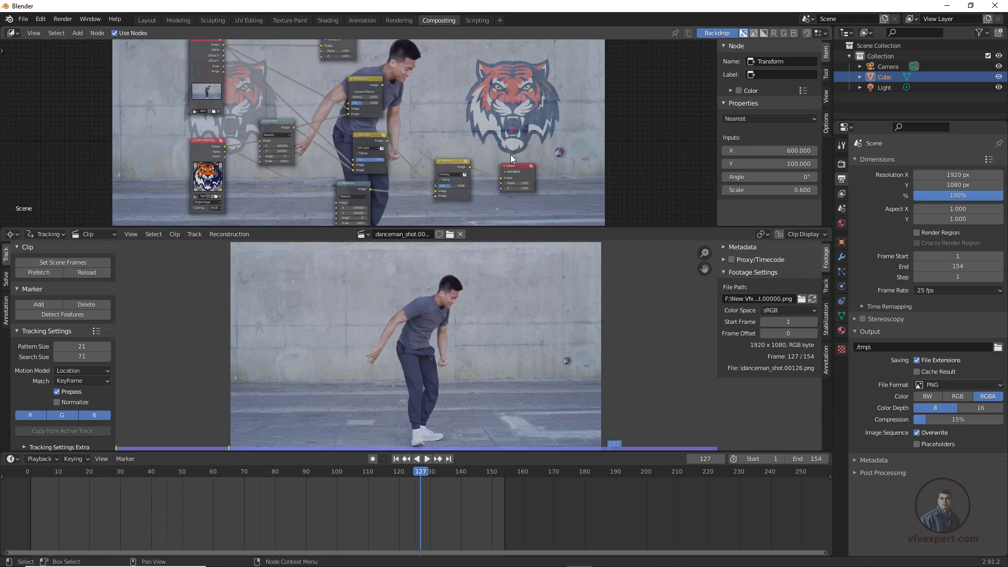
pyautogui.moveTo(412, 470)
pyautogui.mouseDown()
pyautogui.moveTo(365, 470)
pyautogui.moveTo(396, 472)
pyautogui.mouseUp()
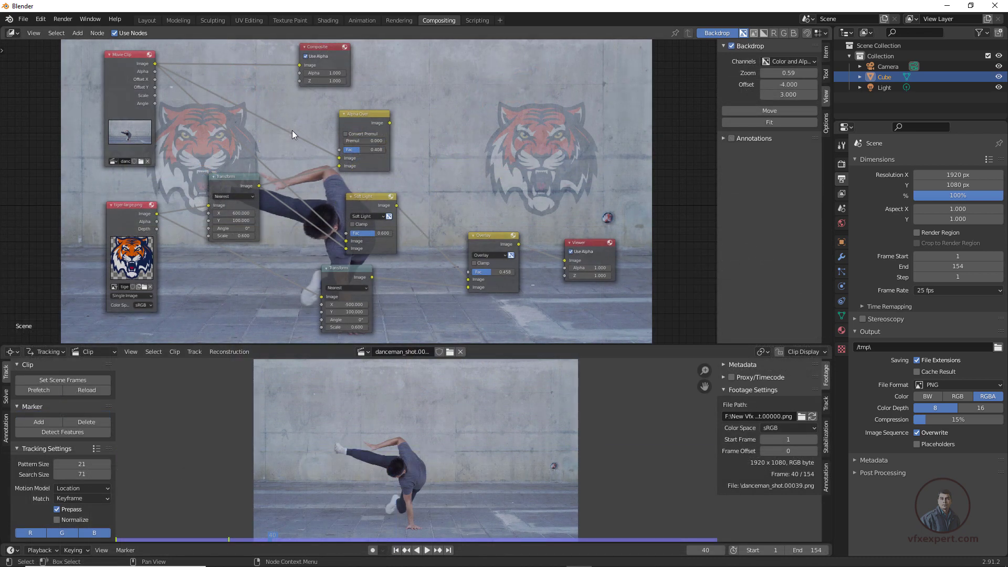
# - Save the project in the Blender Classes folder as class_01_basic compositing.blend
pyautogui.click(23, 19)
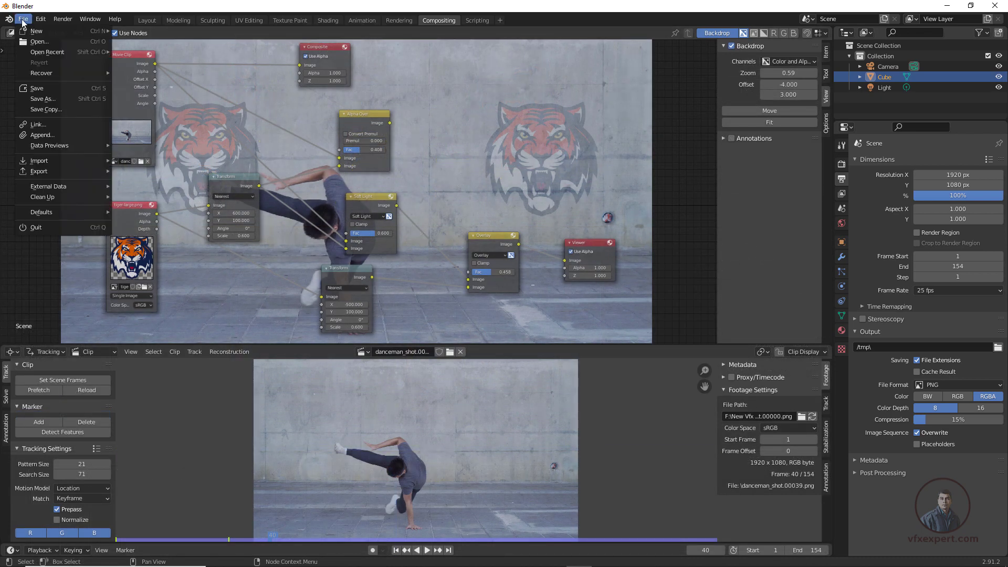
pyautogui.click(49, 91)
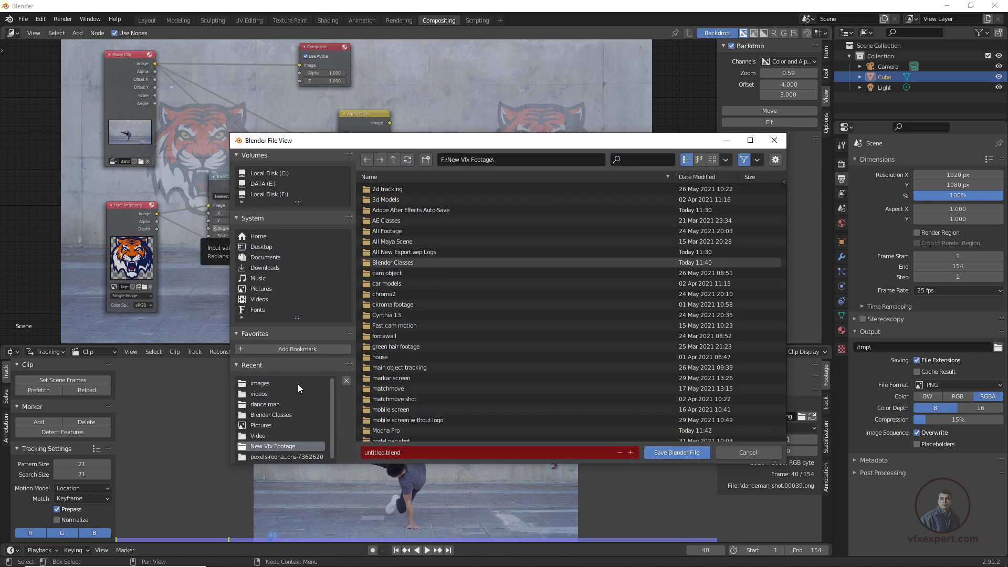
pyautogui.click(282, 415)
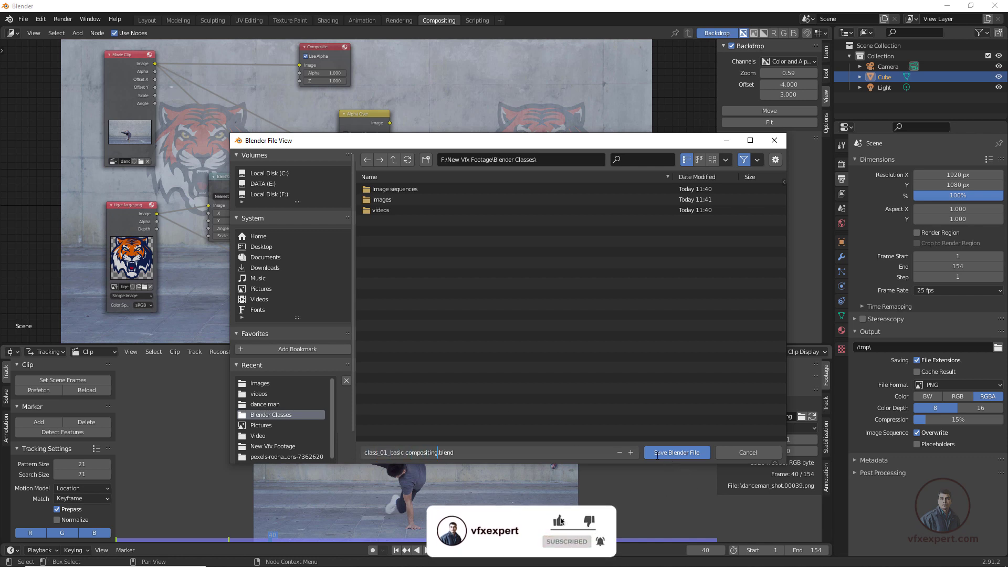
pyautogui.click(683, 455)
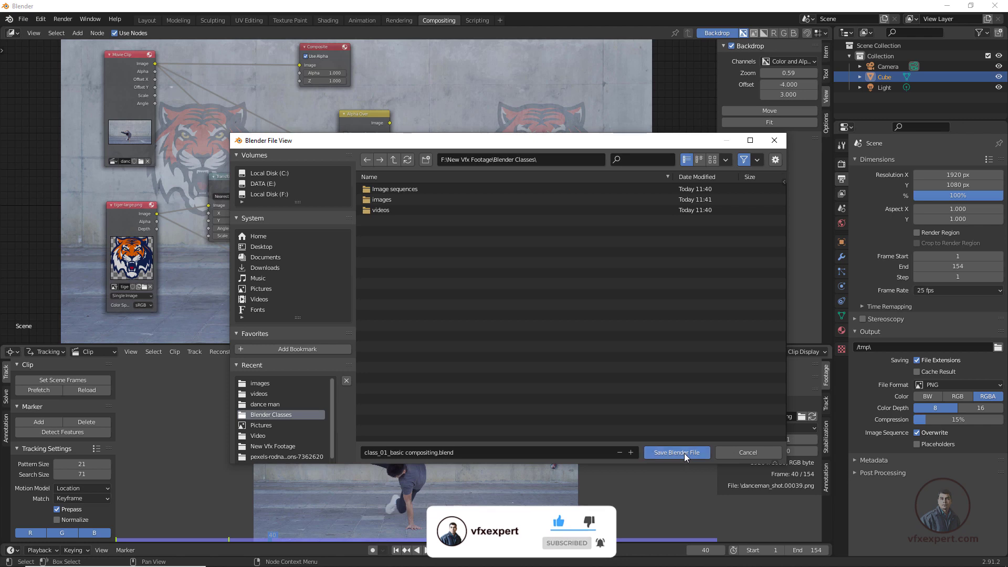
pyautogui.click(684, 452)
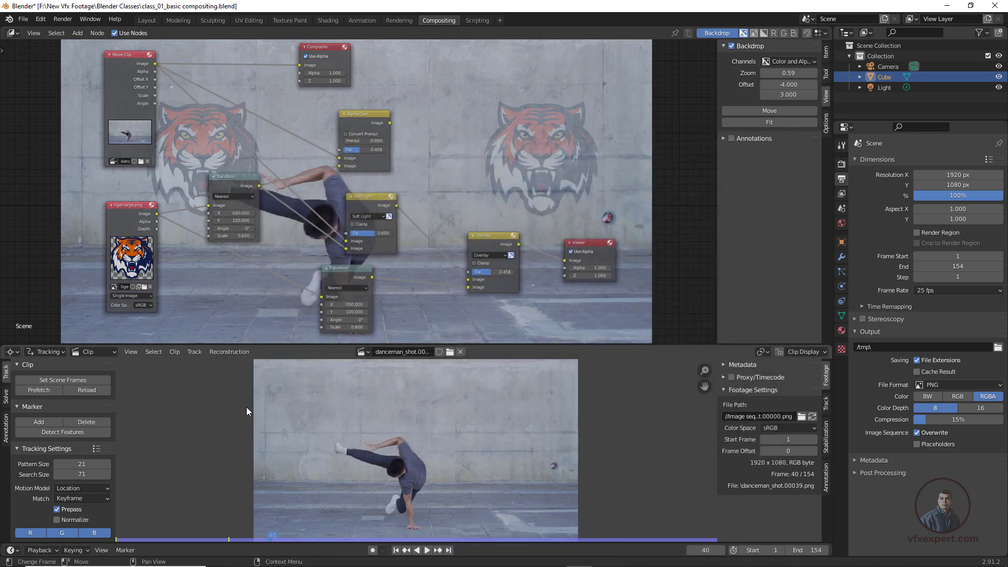